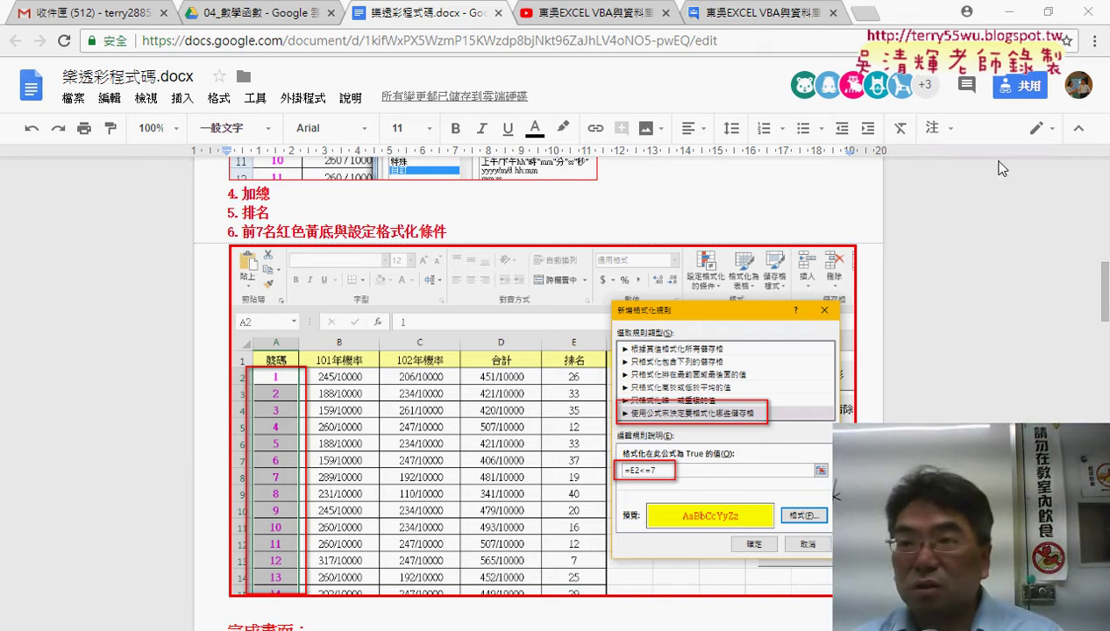
Return to Excel, cancel the New Formatting Rule dialog, and run 樂透彩清除 to empty columns B–E
left_click(1013, 13)
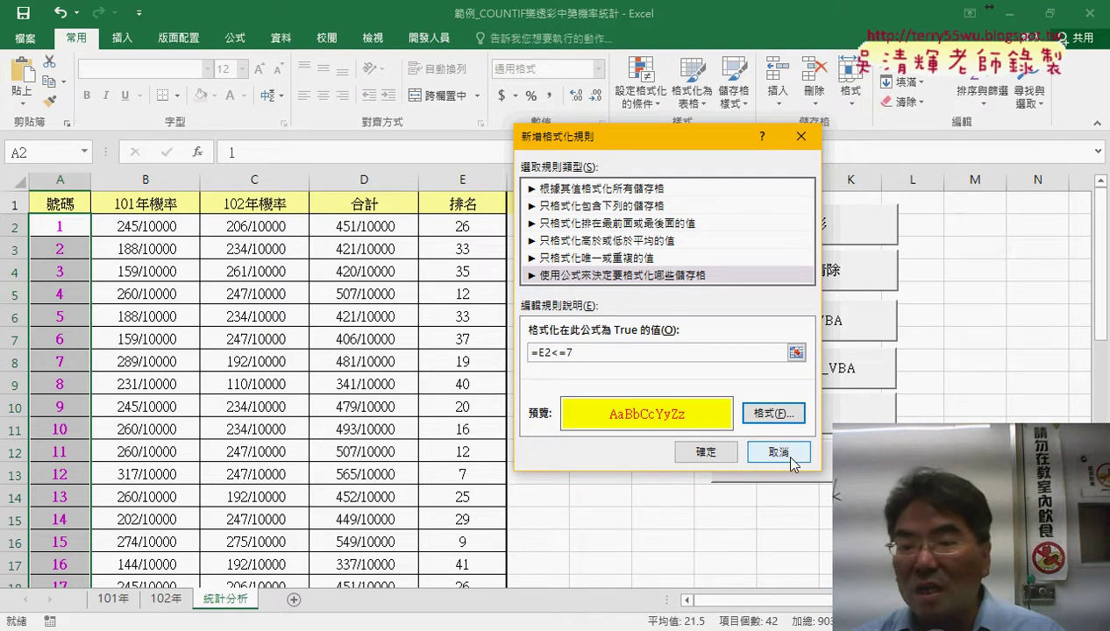
left_click(783, 452)
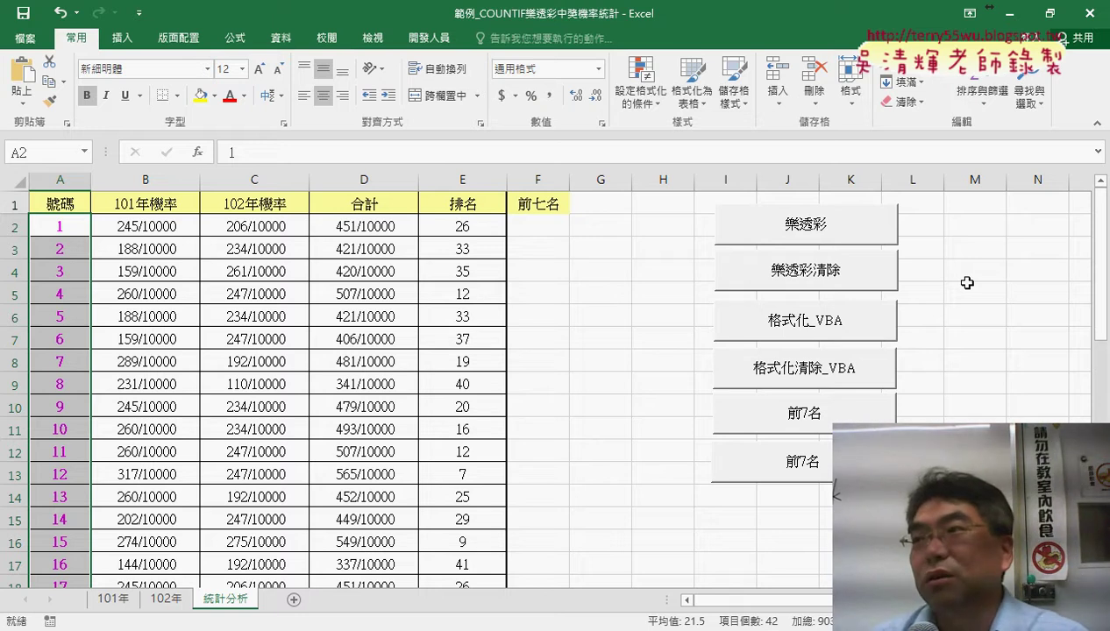
left_click(802, 279)
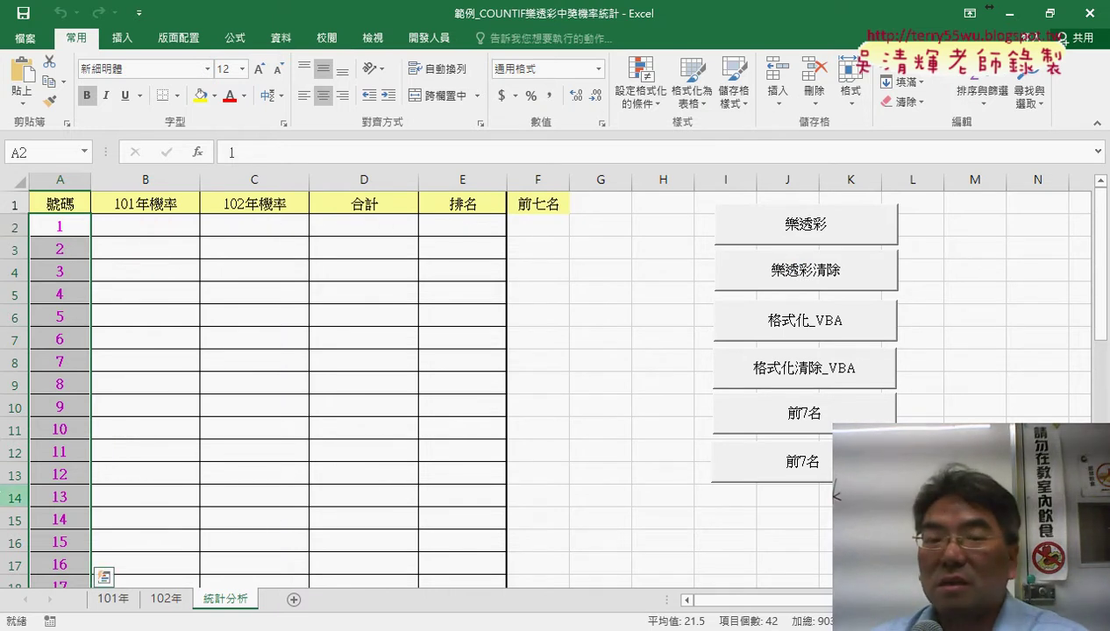
Select the cleared columns B through E, then cell B2
left_click_drag(153, 179, 454, 179)
left_click(173, 227)
left_click(174, 227)
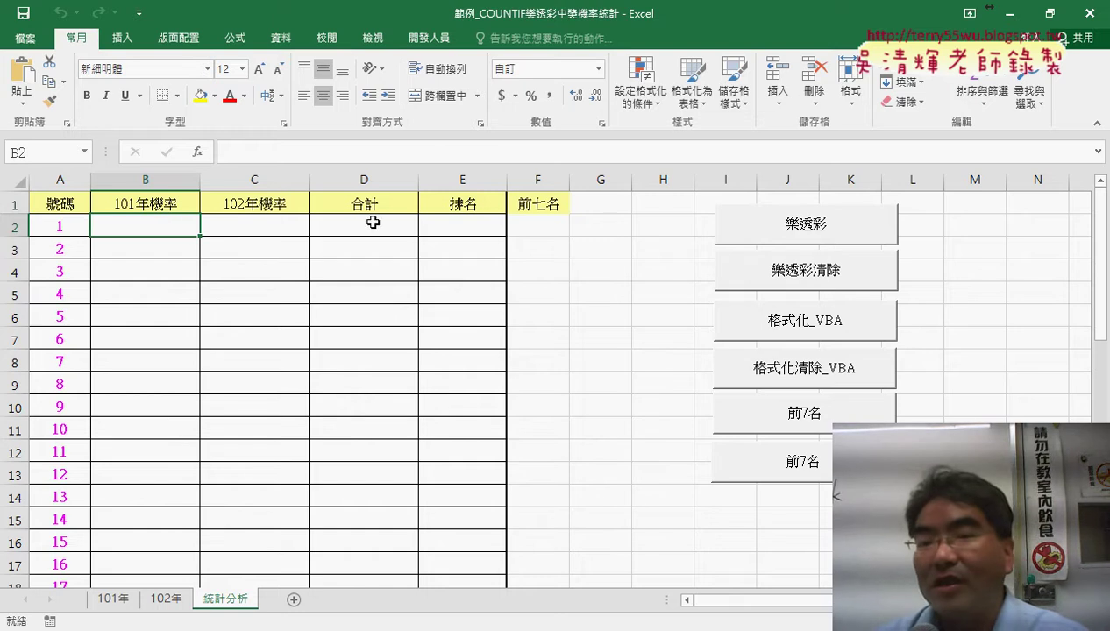
right_click(789, 277)
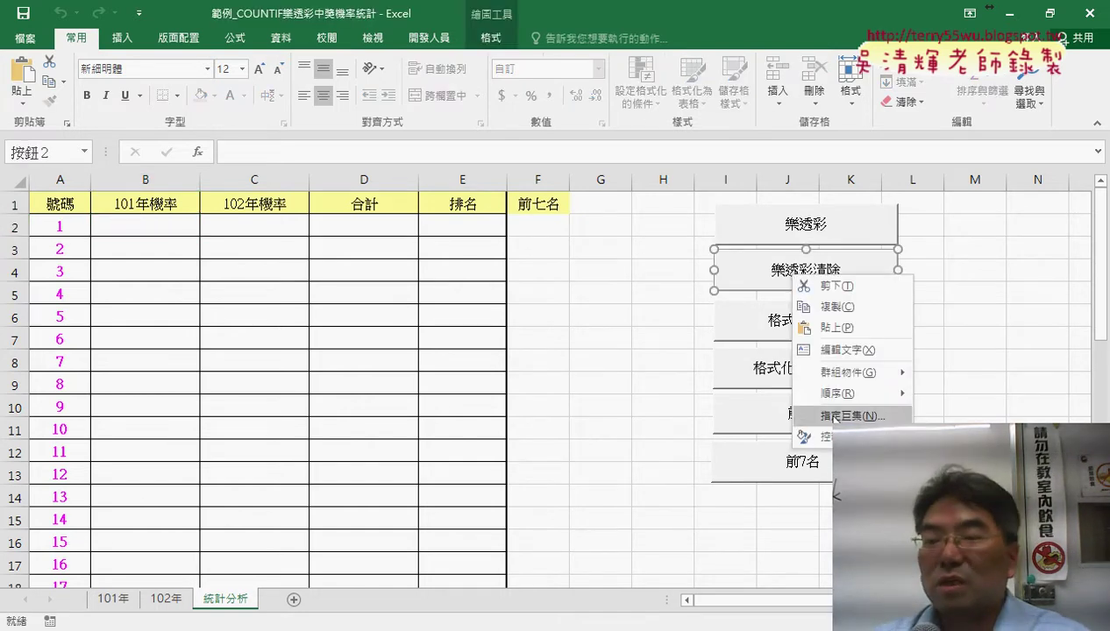
left_click(835, 416)
left_click(981, 284)
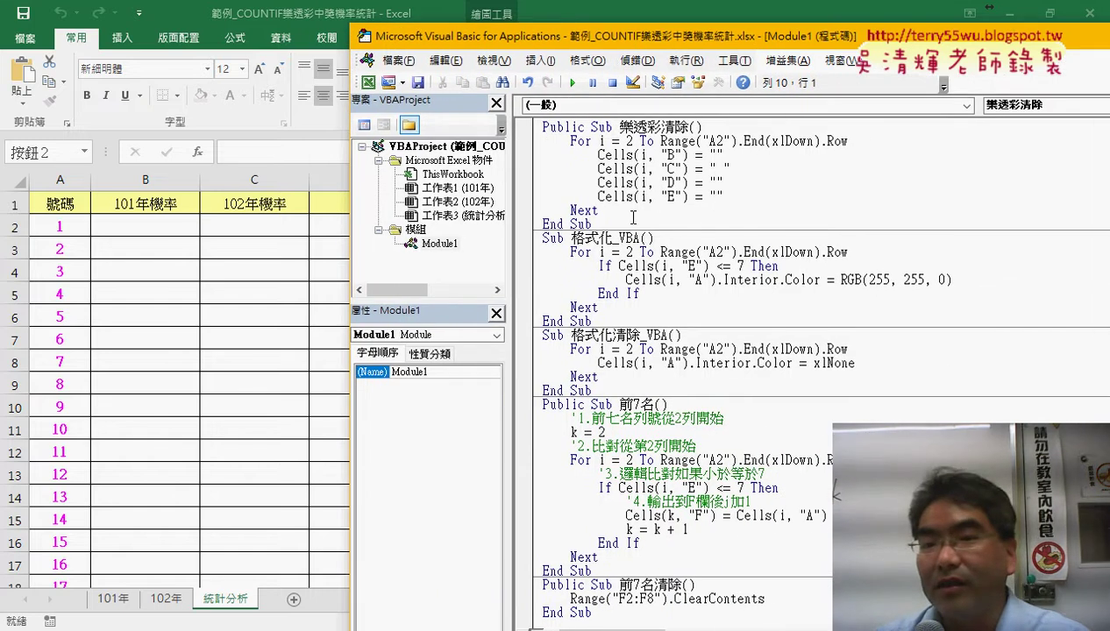
left_click_drag(632, 218, 539, 140)
left_click(863, 188)
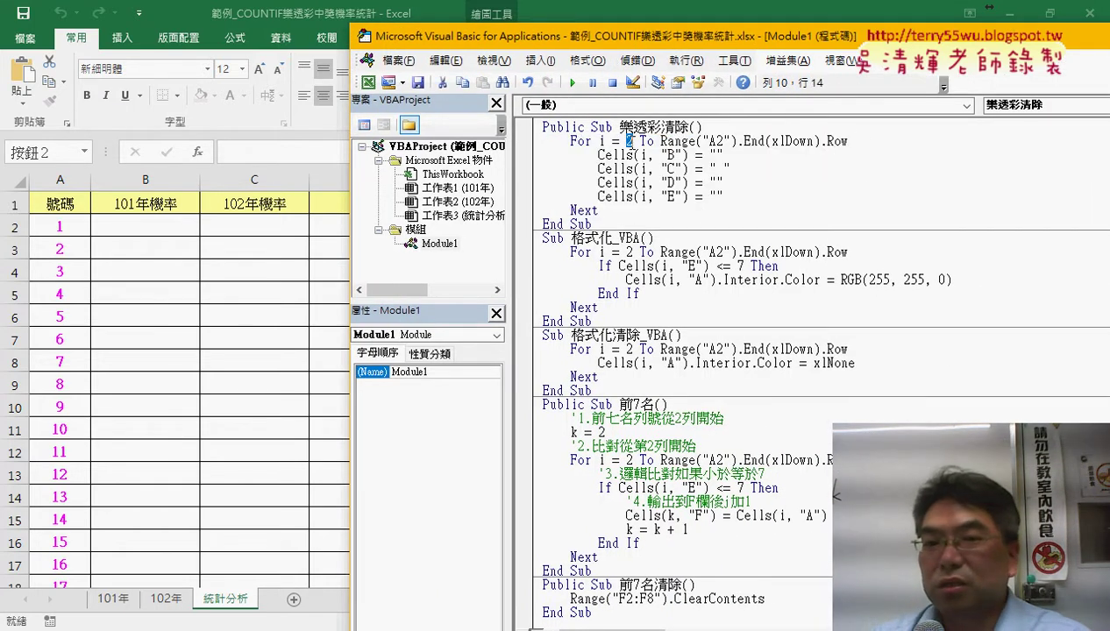
mouse_move(660, 141)
left_mouse_down()
mouse_move(725, 151)
mouse_move(852, 143)
left_mouse_up()
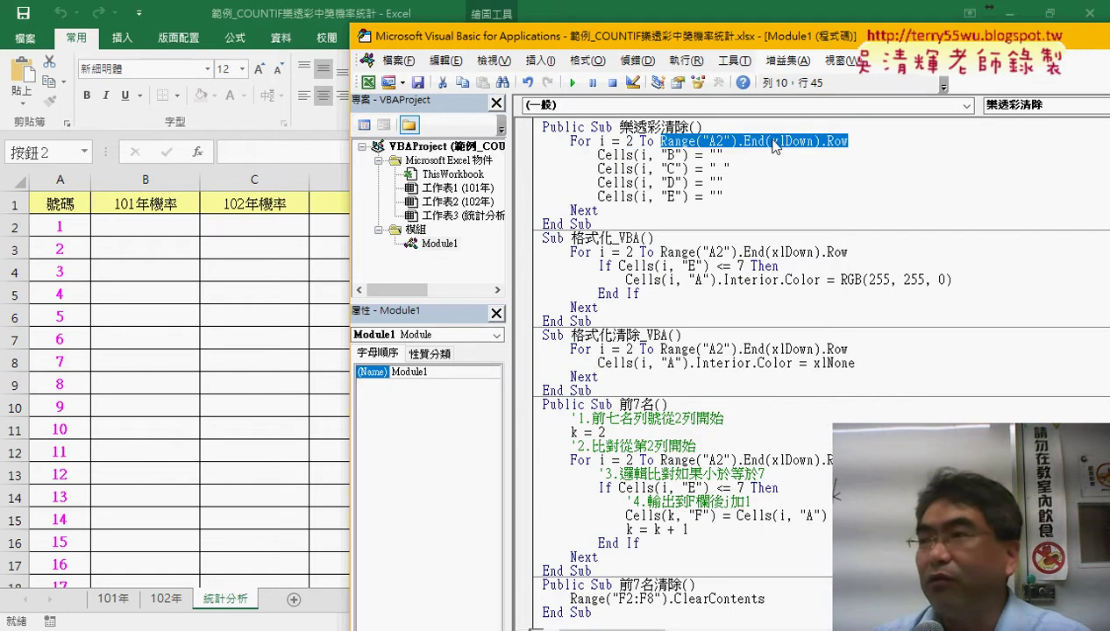
left_click(724, 141)
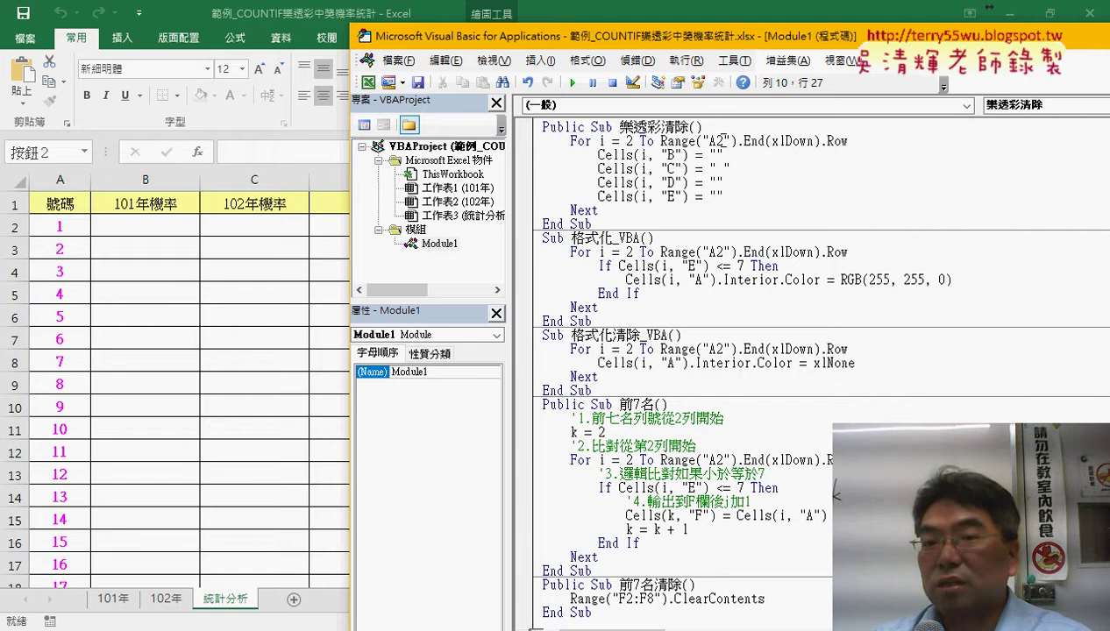
double_click(717, 141)
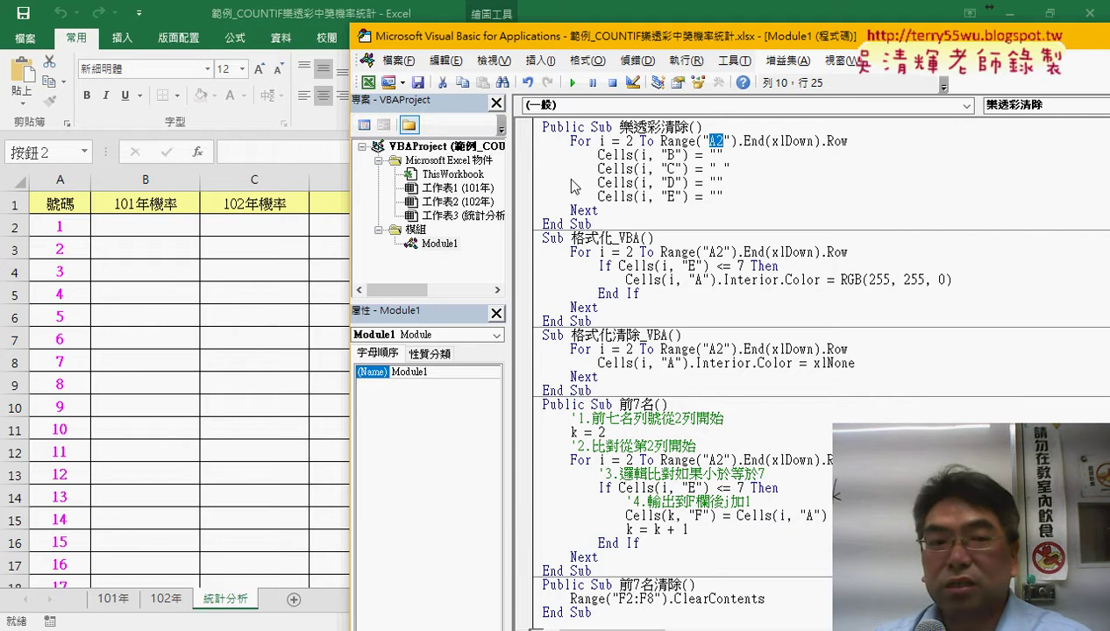
left_click(164, 230)
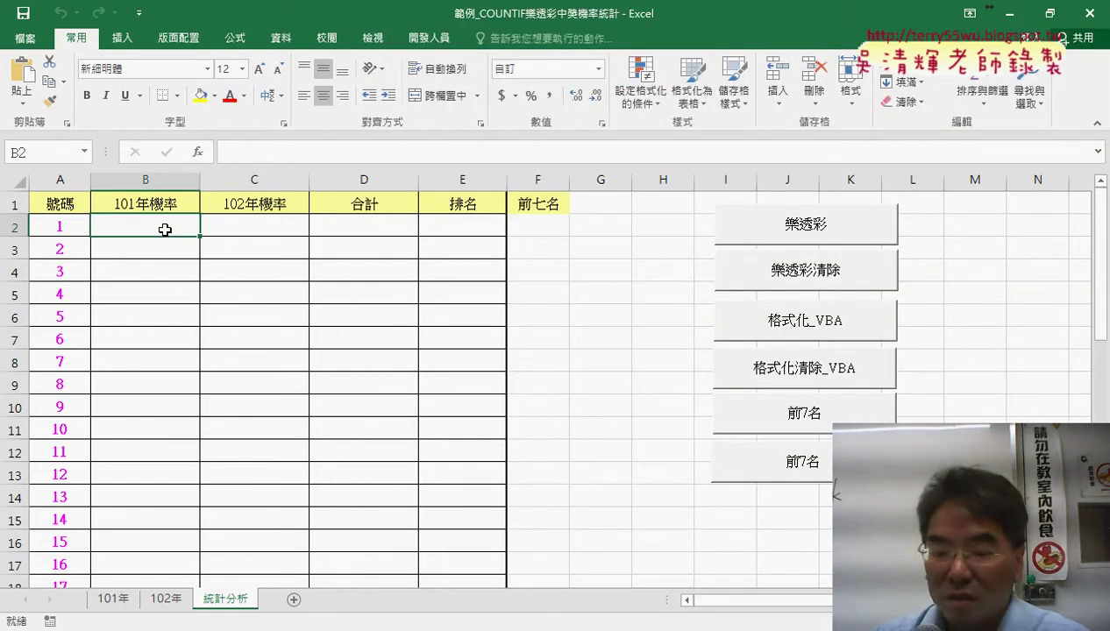
key("ctrl+Down")
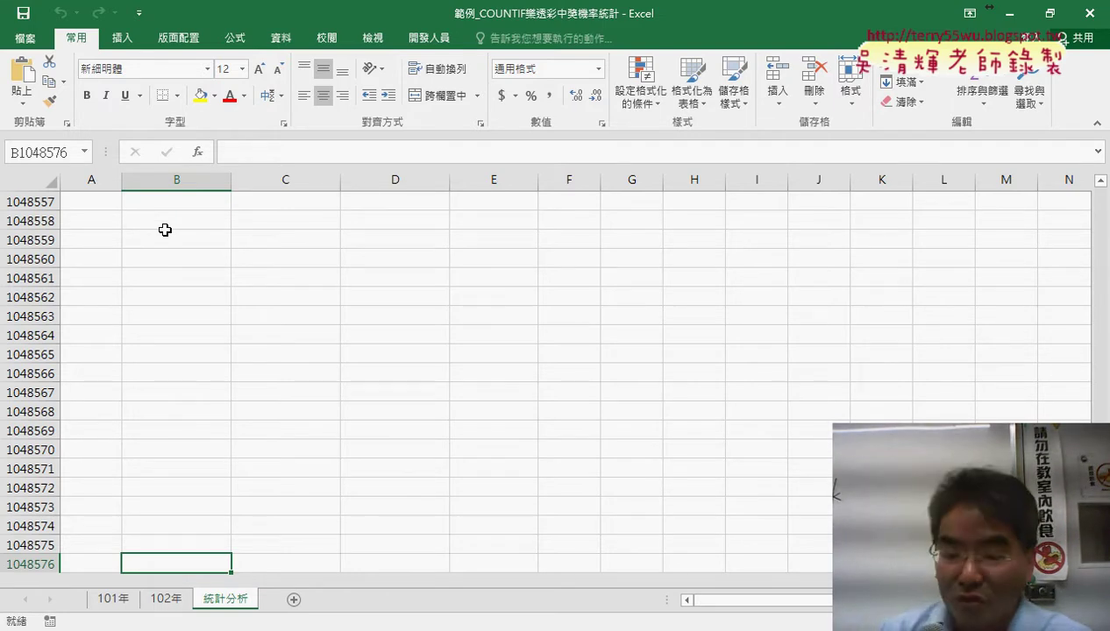
key("ctrl+Up")
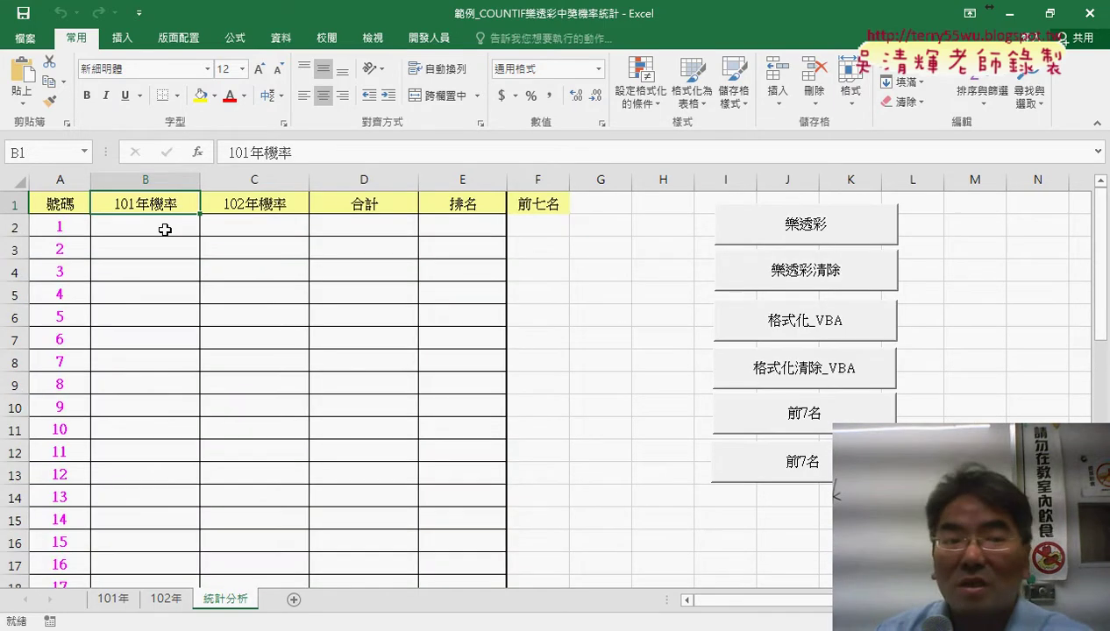
key("Left")
key("Down")
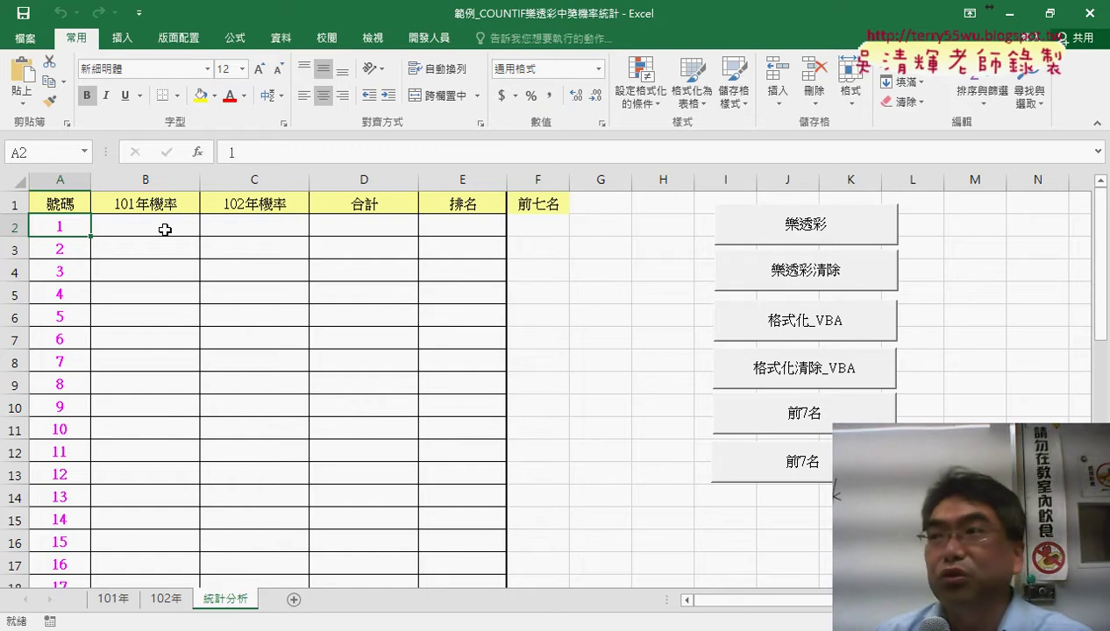
key("ctrl+Down")
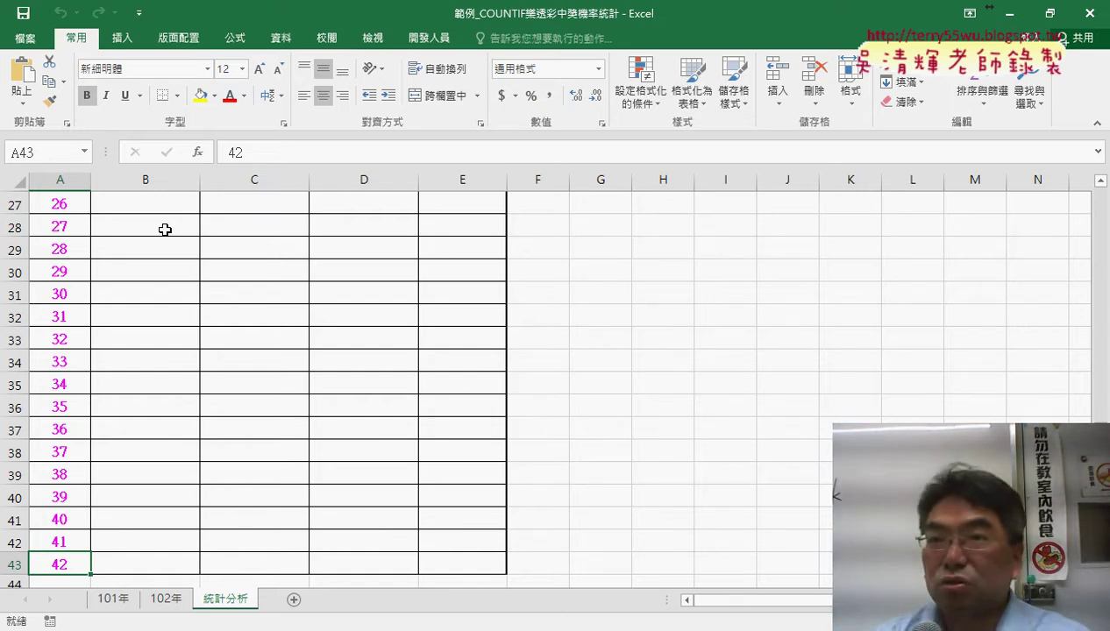
key("ctrl+Home")
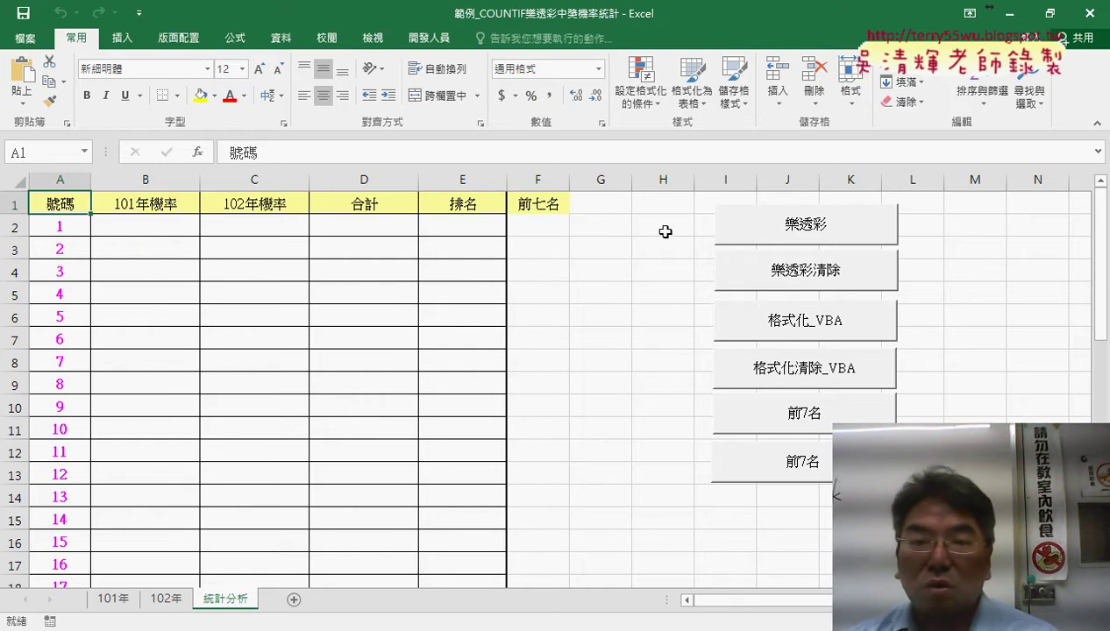
Open the 樂透彩清除 button's macro code via 指定巨集 > 編輯 and select its For…Next loop
right_click(811, 272)
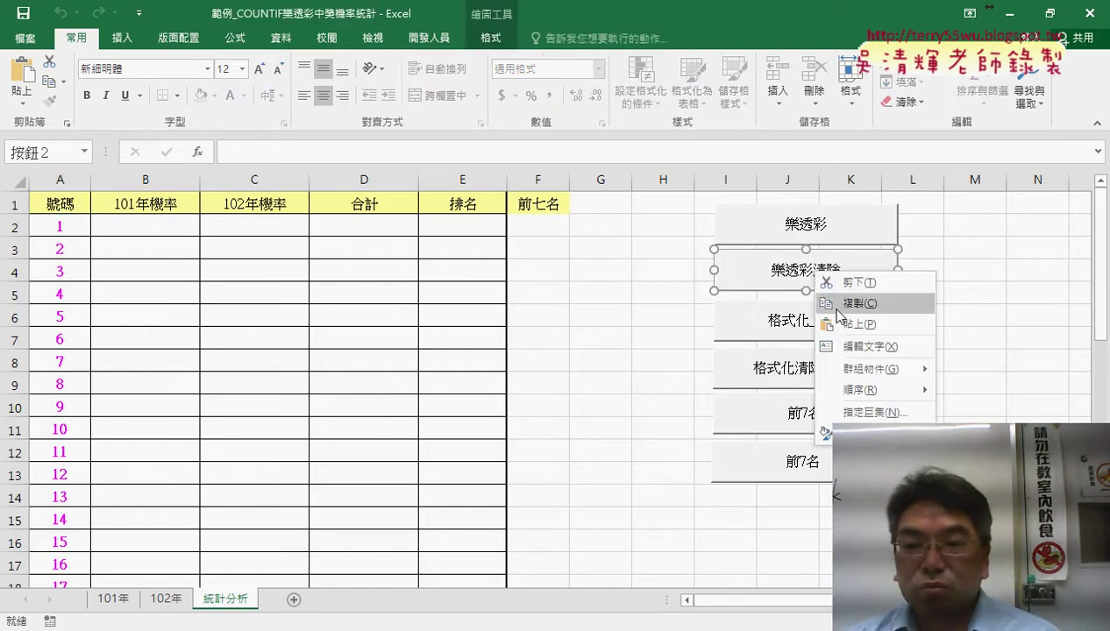
left_click(866, 413)
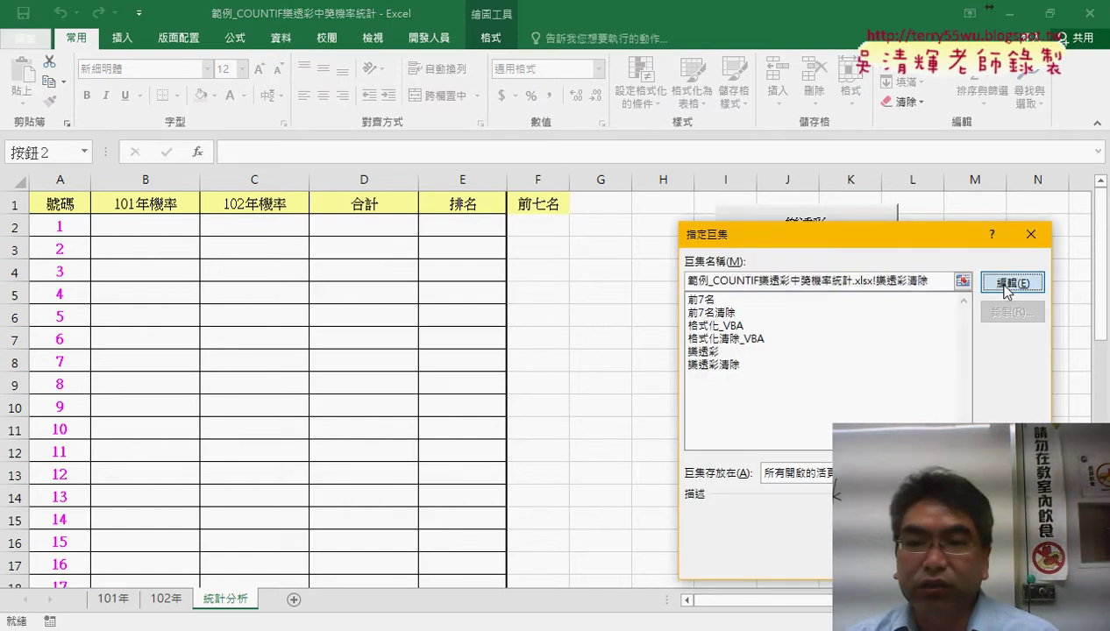
left_click(1008, 287)
left_click_drag(601, 212, 534, 142)
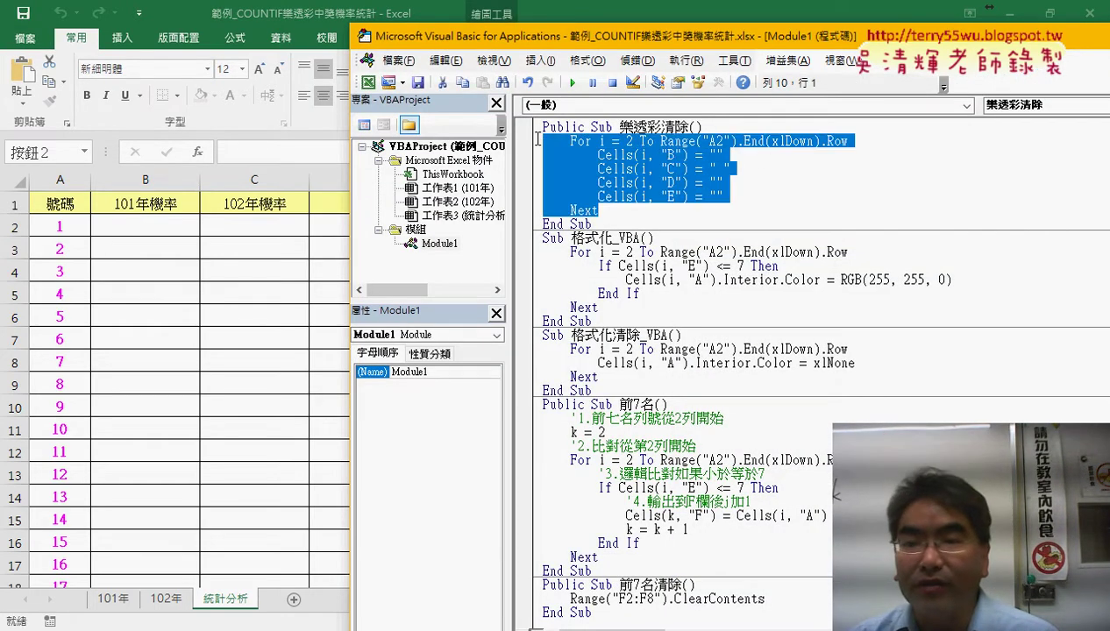
Show the Edit toolbar and dock it in the VBA editor
right_click(614, 83)
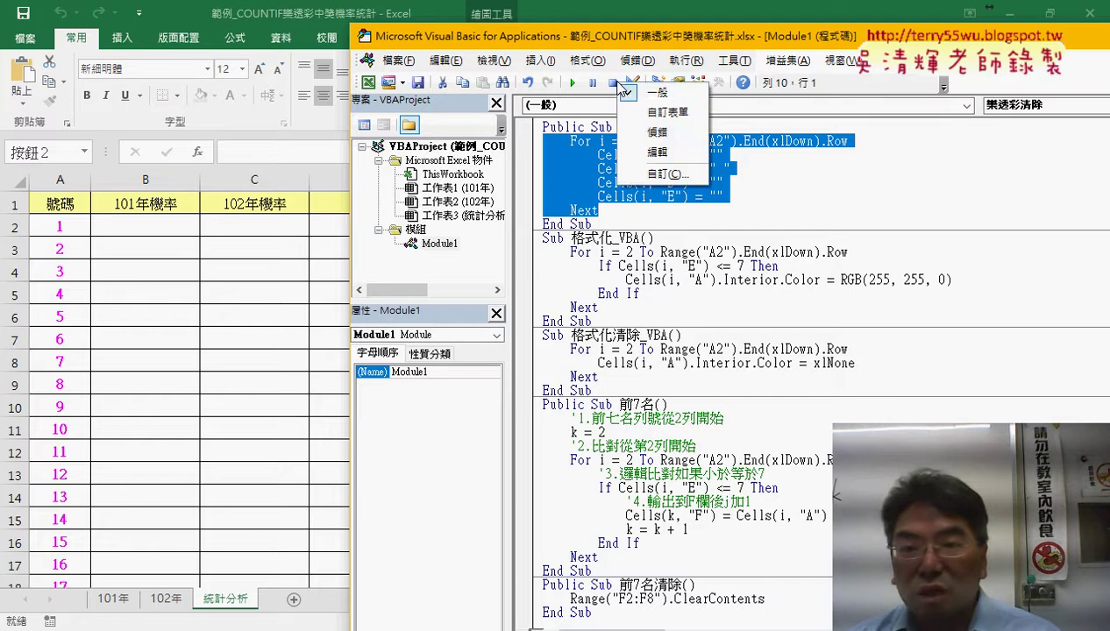
left_click(659, 161)
left_click_drag(290, 158, 469, 105)
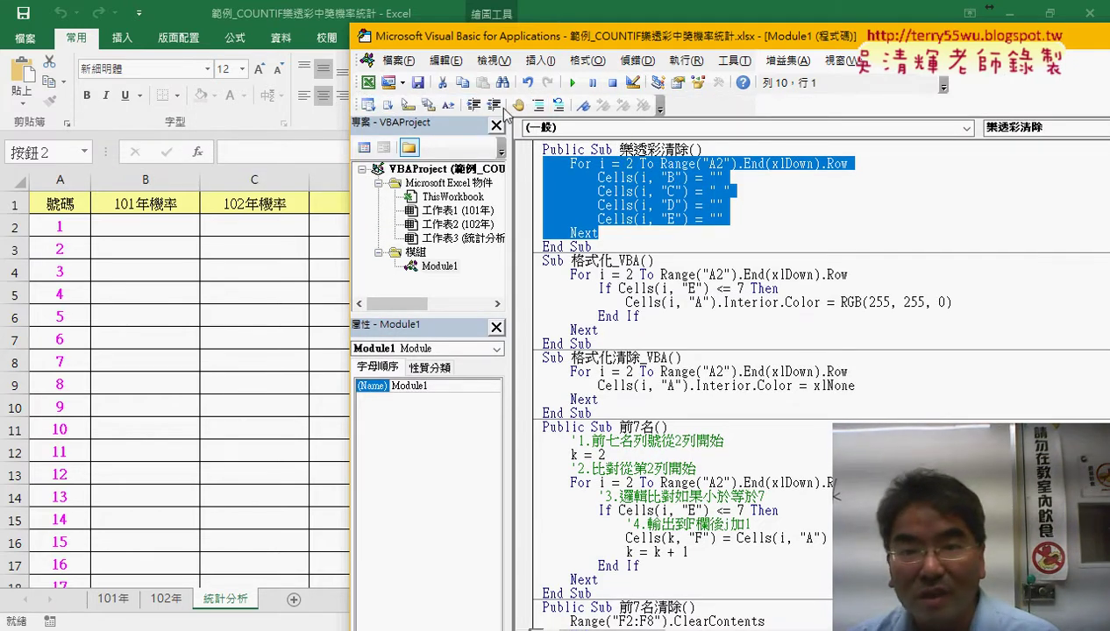
right_click(626, 94)
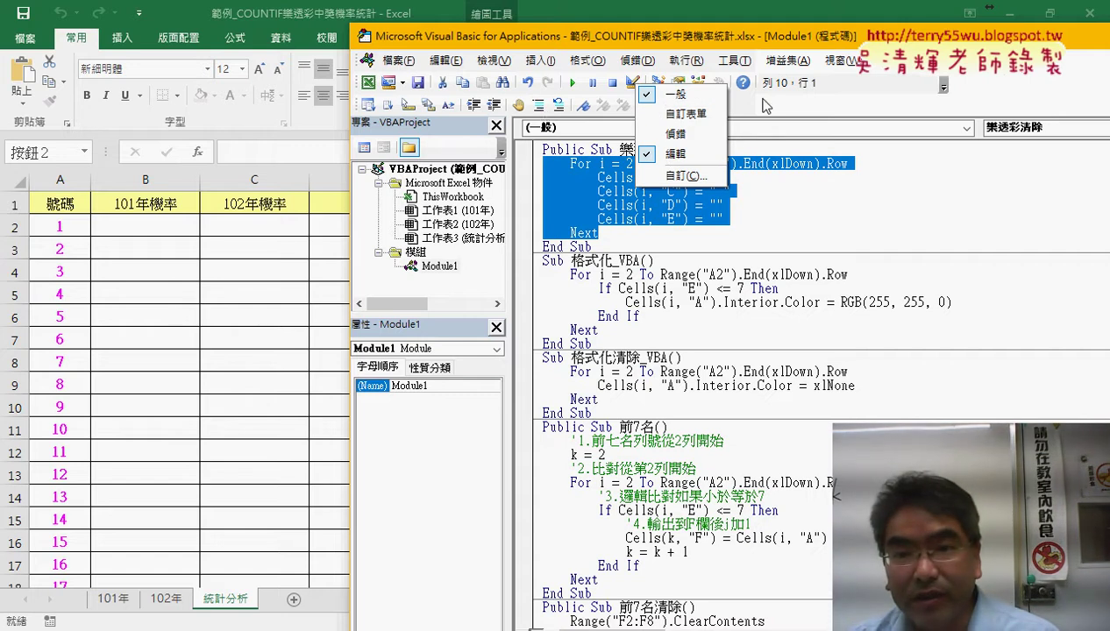
left_click(541, 112)
Comment out the selected loop lines and add a blank line below Next
left_click(541, 111)
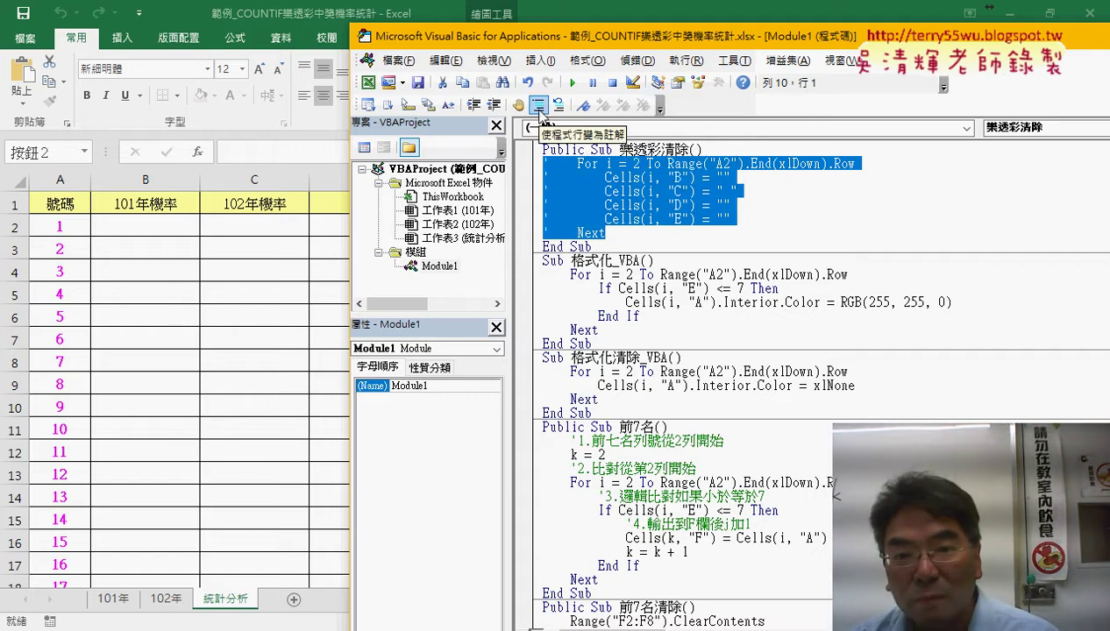
left_click(658, 237)
key("Return")
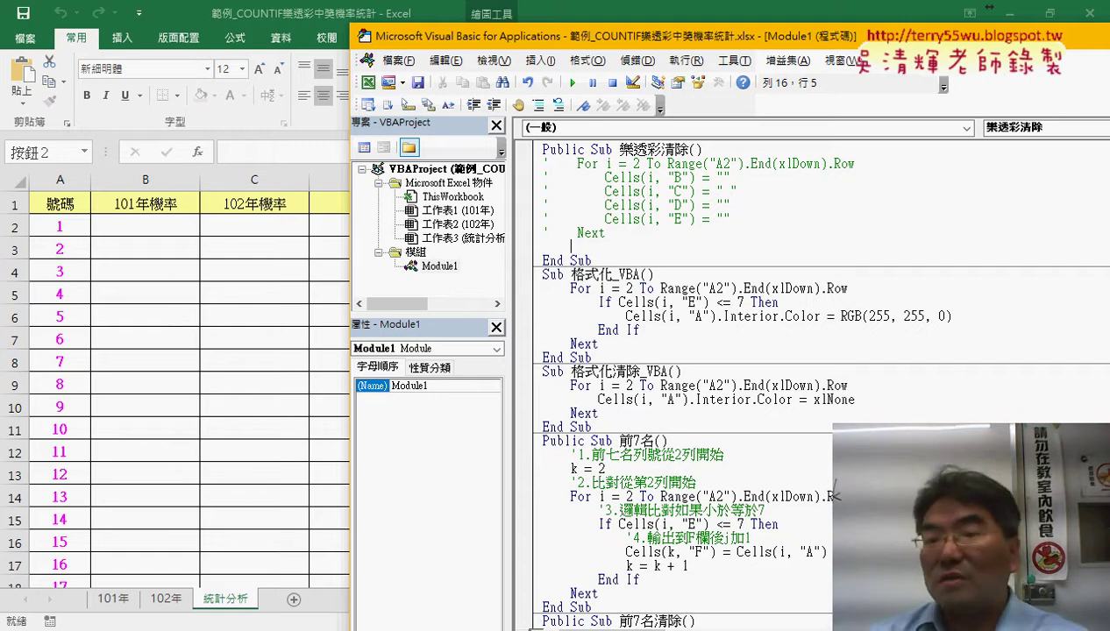
Highlight the Cells(i, "B") = "" clearing statement, then put the caret on the new blank line
left_click(725, 178)
left_click_drag(726, 177, 717, 178)
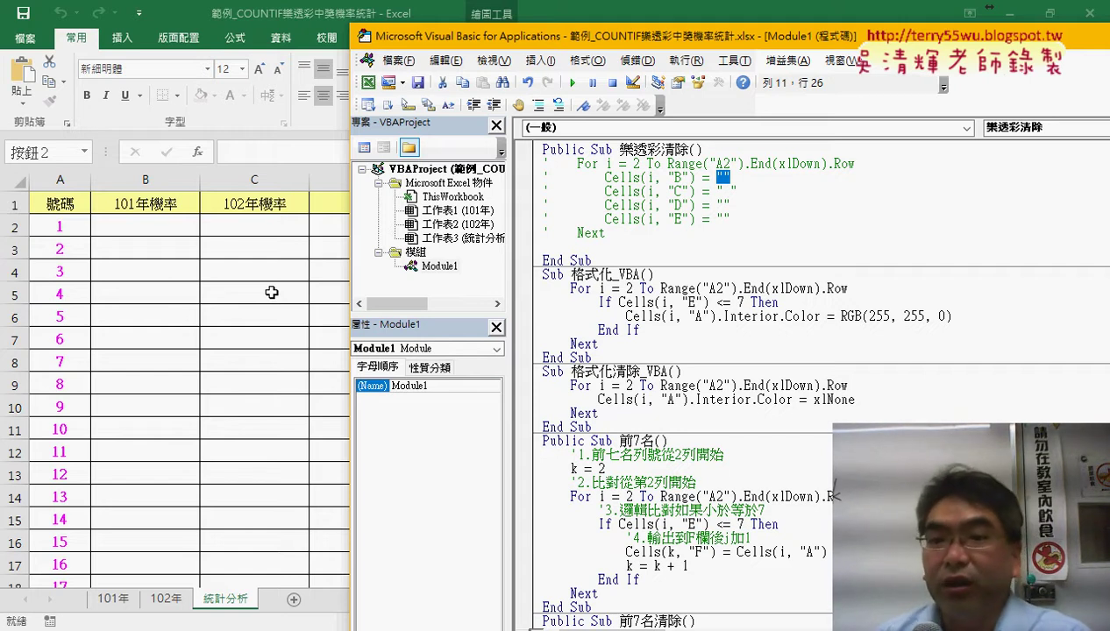
left_click(607, 178)
left_click_drag(605, 177, 689, 177)
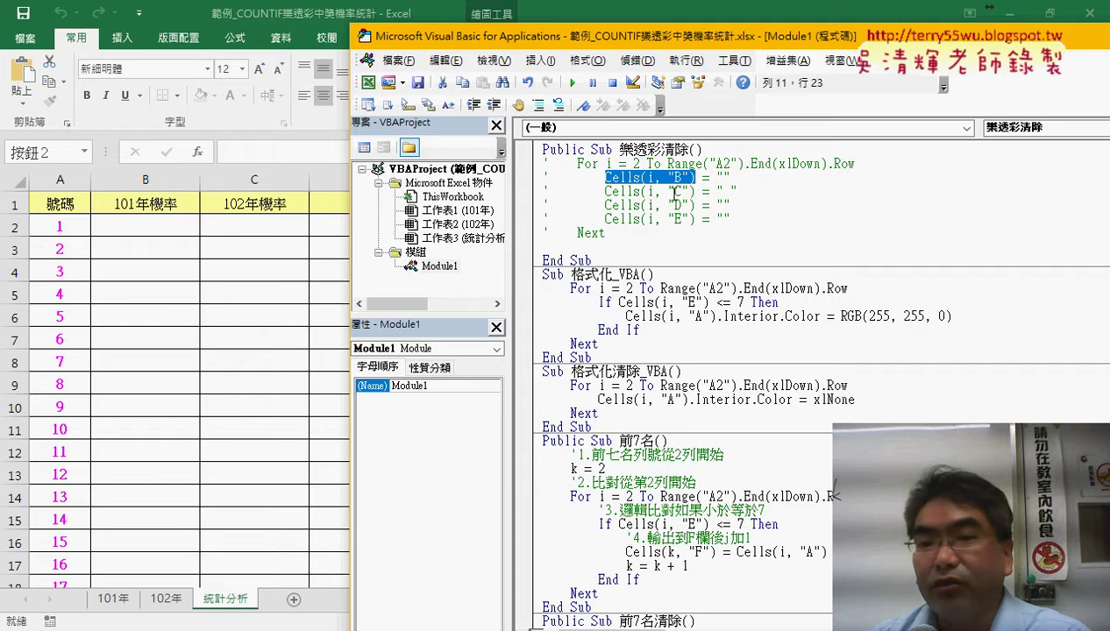
left_click(602, 243)
type("r")
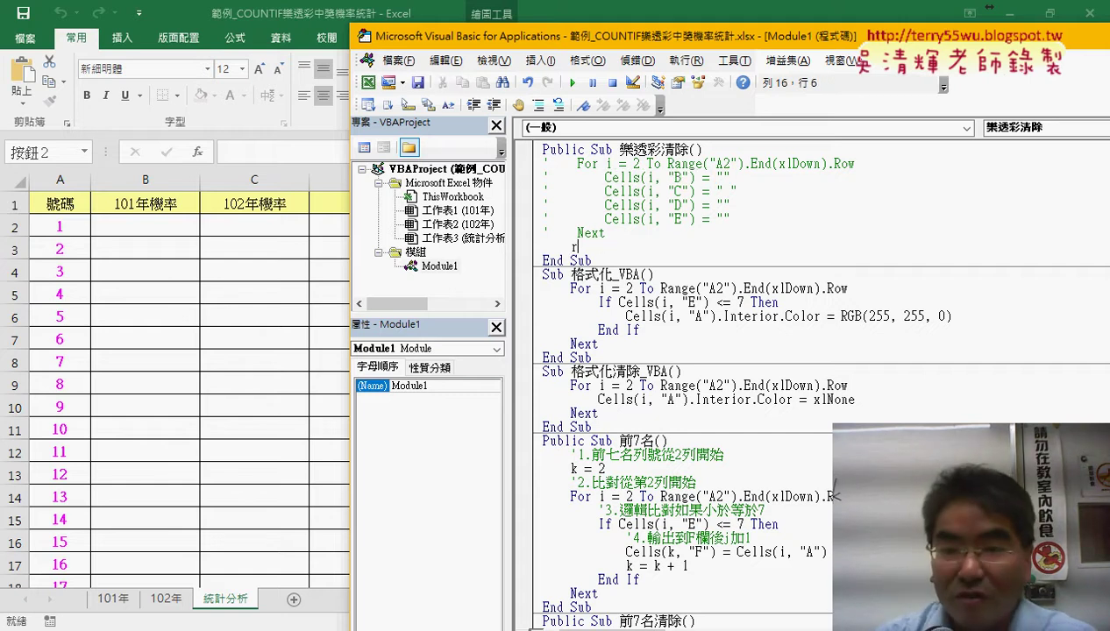
Type Range("B2:E43").ClearContents below the commented-out loop
type("ange(\"B2:")
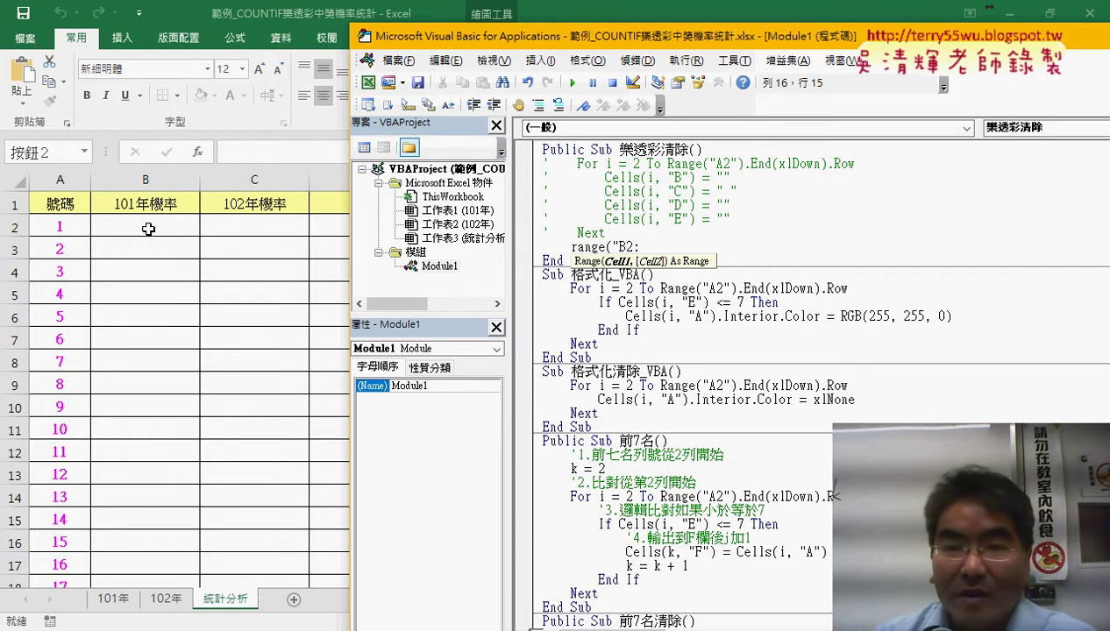
mouse_move(469, 38)
left_mouse_down()
mouse_move(654, 39)
mouse_move(607, 31)
left_mouse_up()
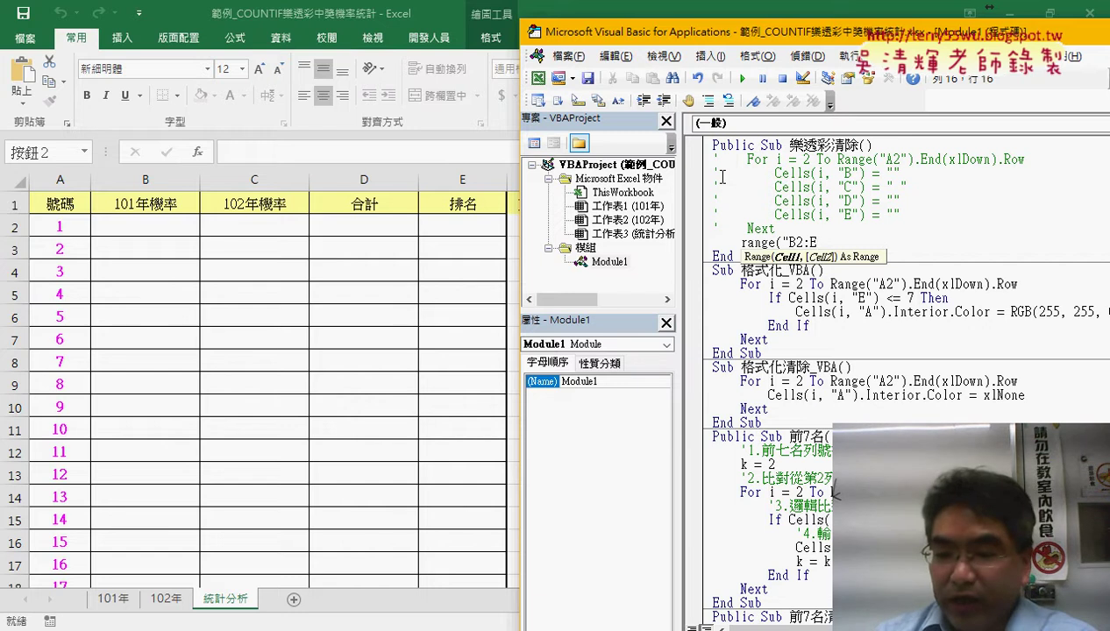
type("43")
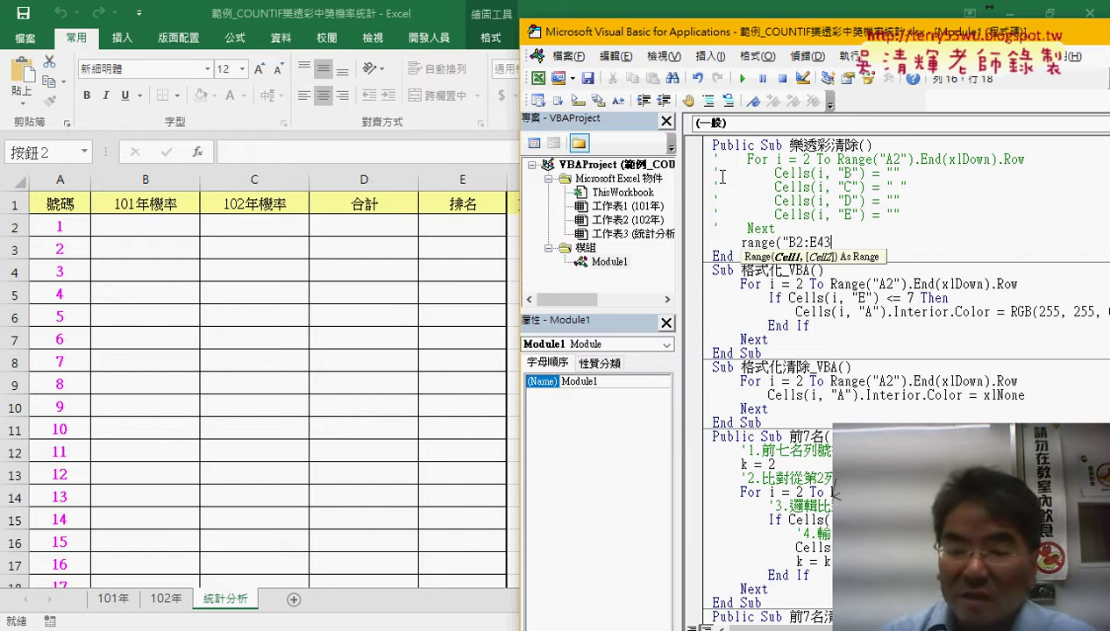
key("BackSpace")
key("BackSpace")
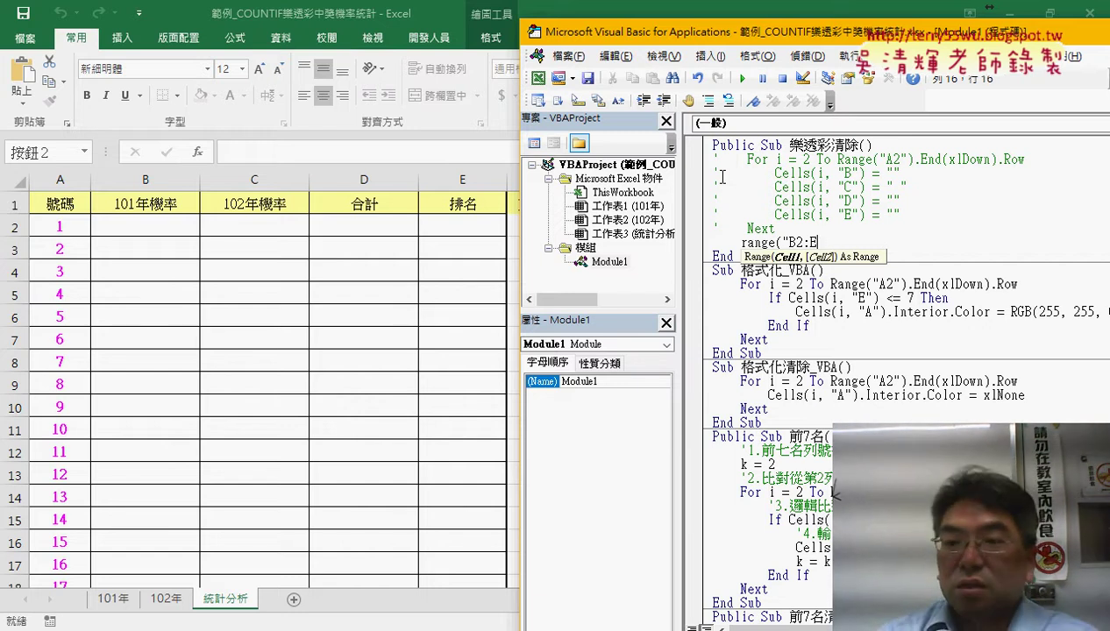
type("43")
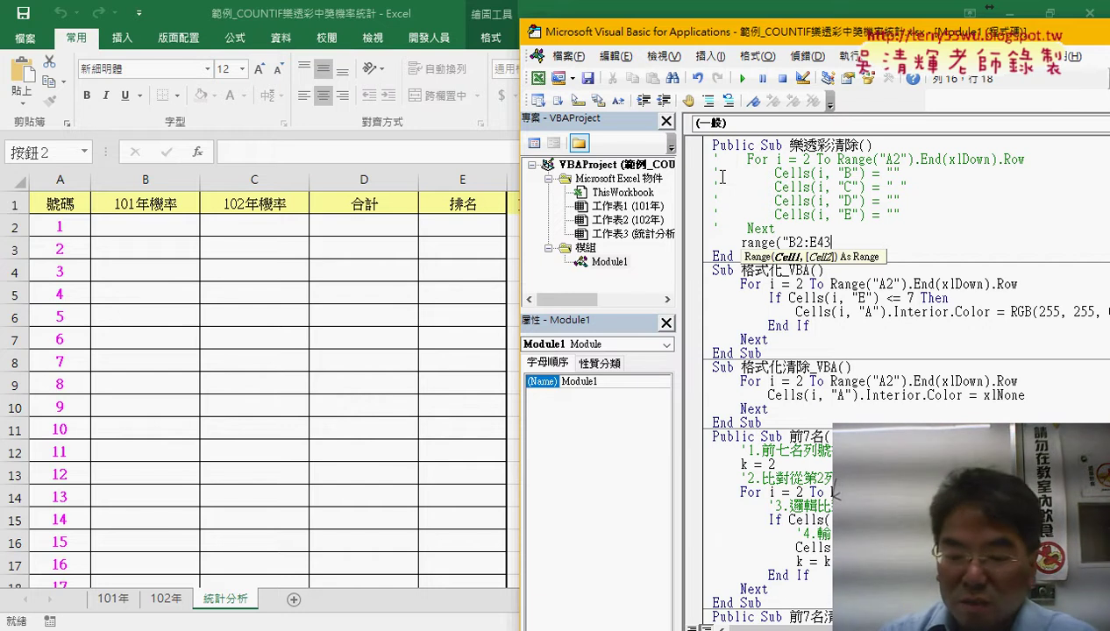
type("\")")
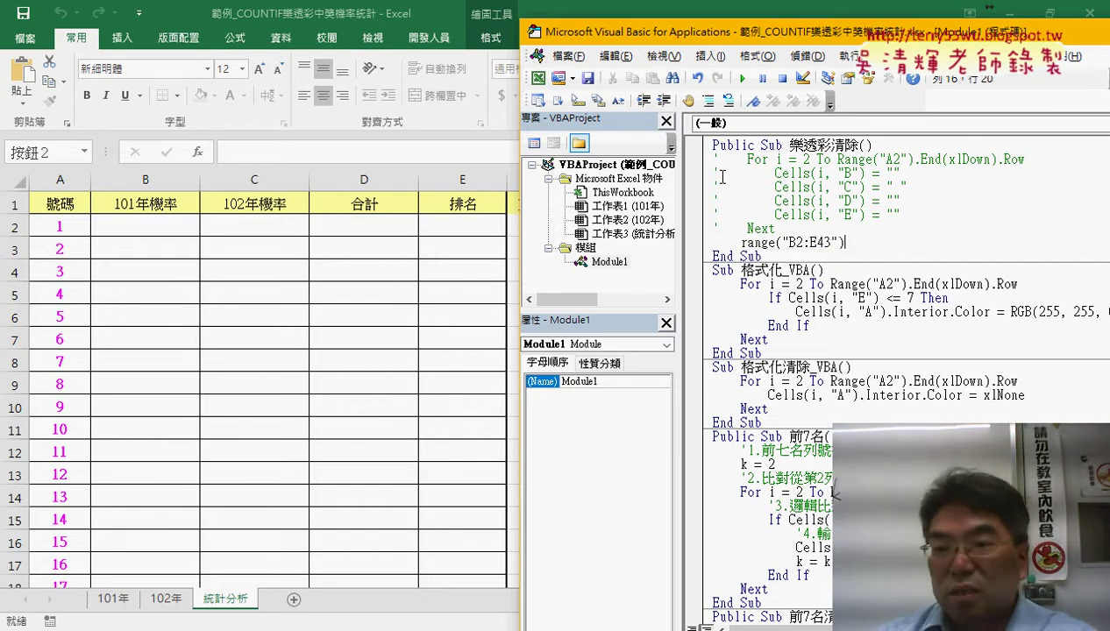
type(".c")
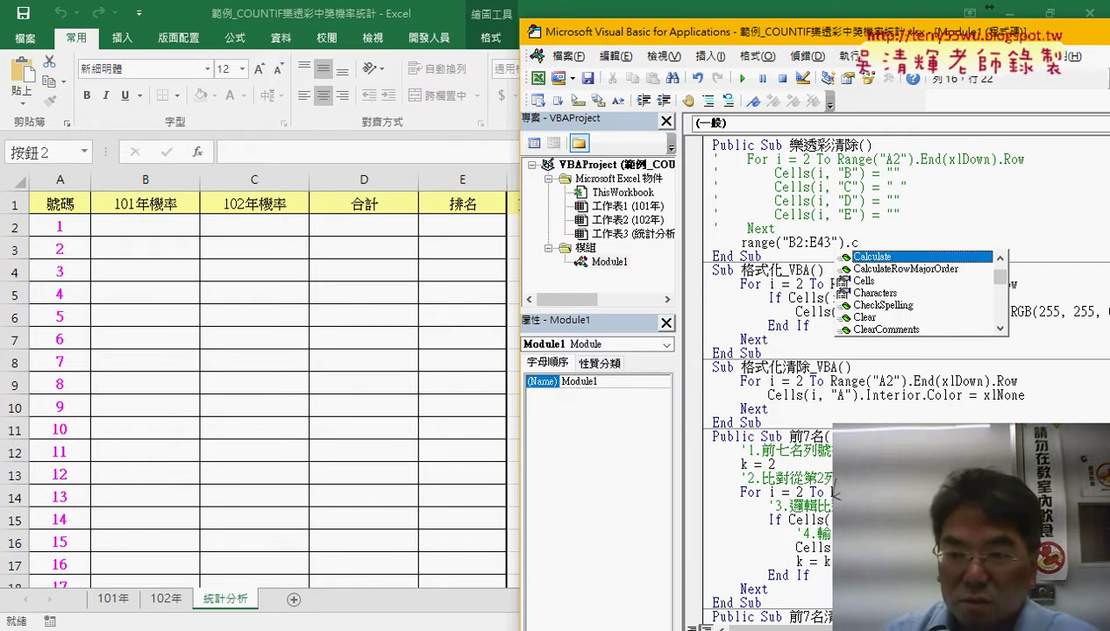
type("l")
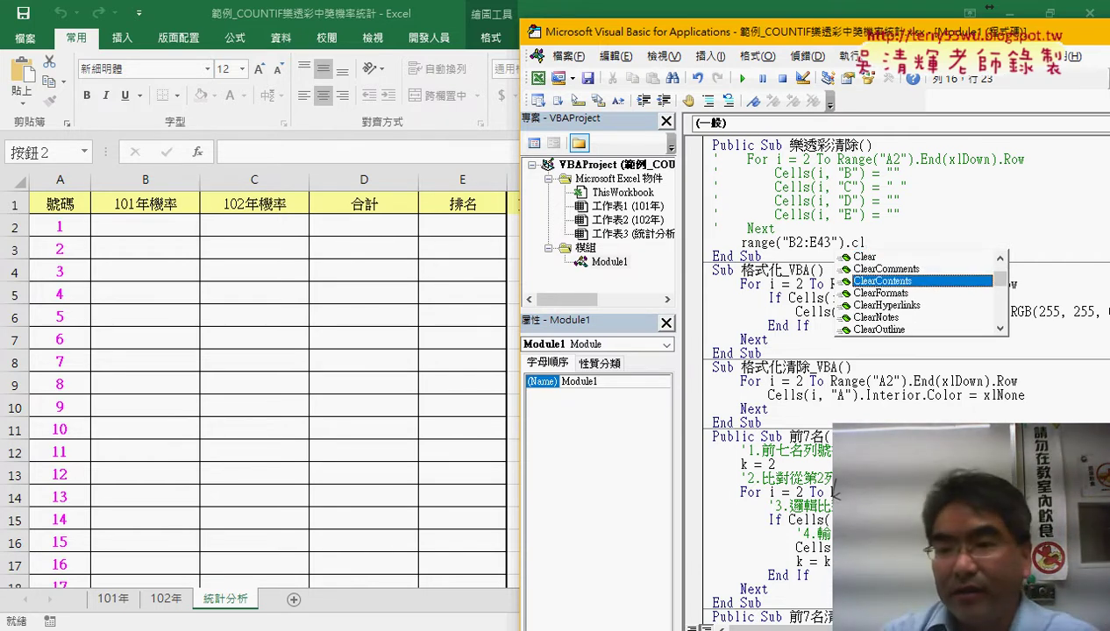
key("space")
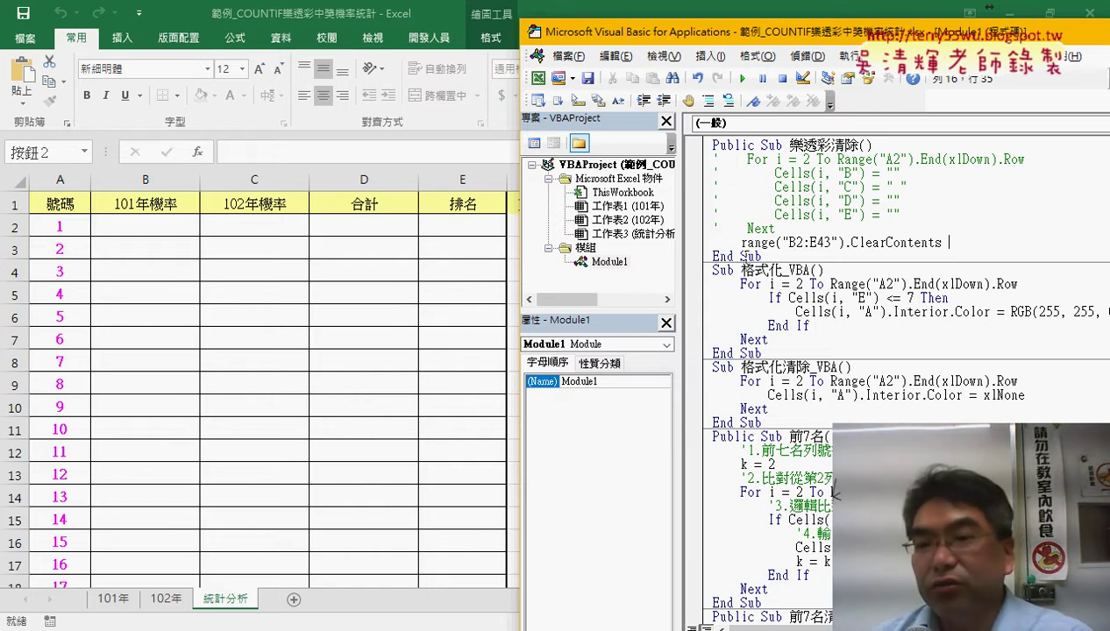
Compare the hard-coded 43 with the loop's last-row expression, then delete 43 from the address
left_click_drag(830, 243, 814, 243)
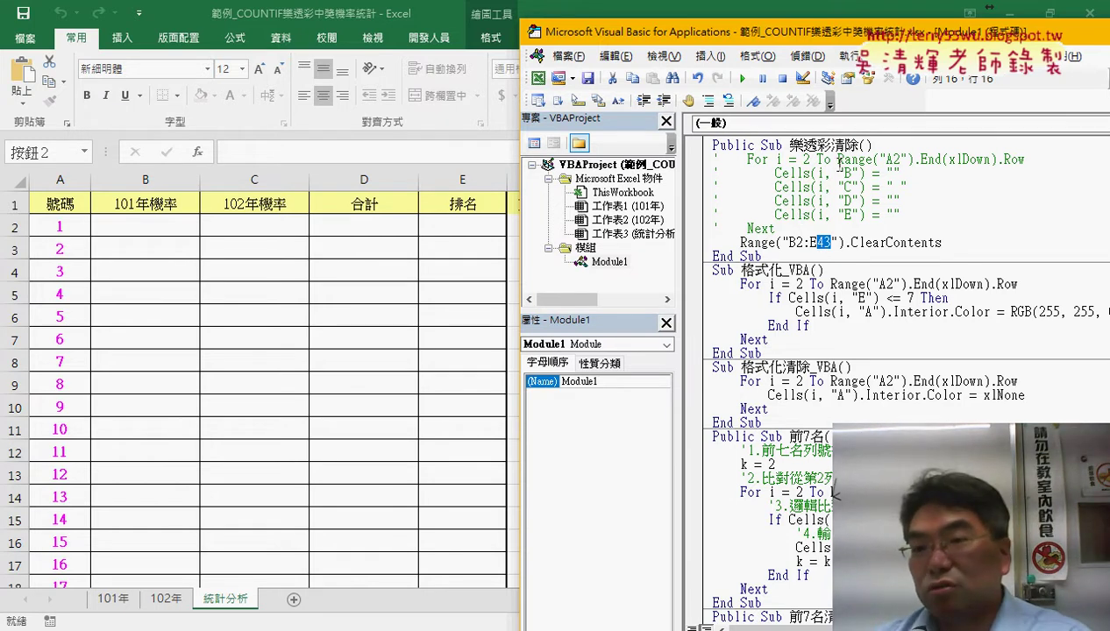
left_click_drag(837, 159, 1025, 160)
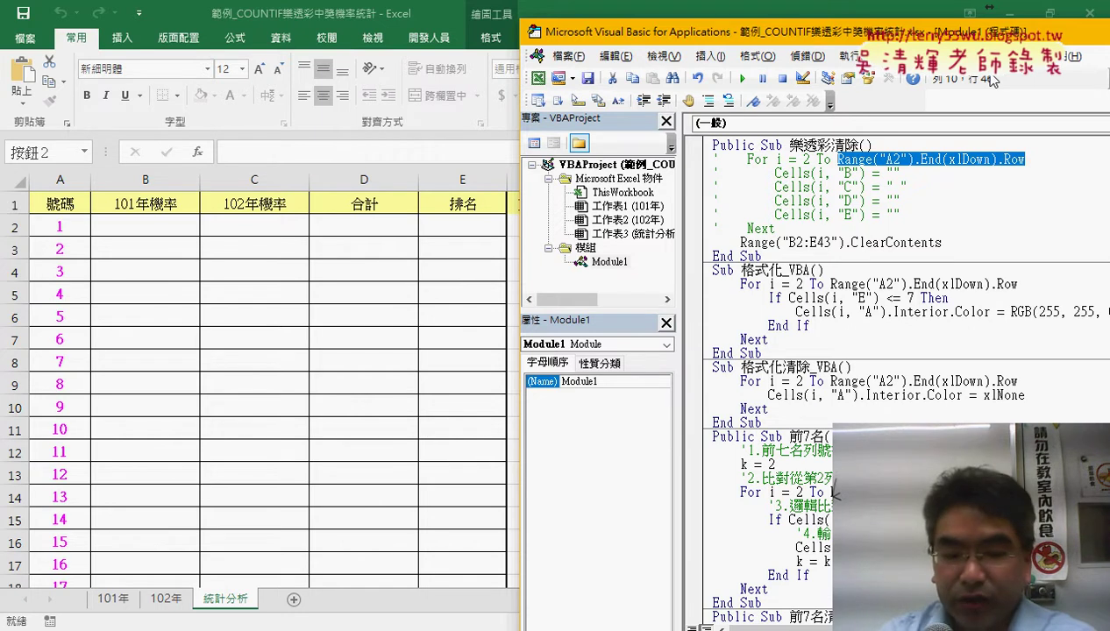
left_click_drag(837, 164, 1001, 177)
mouse_move(921, 120)
left_mouse_down()
mouse_move(942, 140)
mouse_move(931, 155)
mouse_move(940, 149)
left_mouse_up()
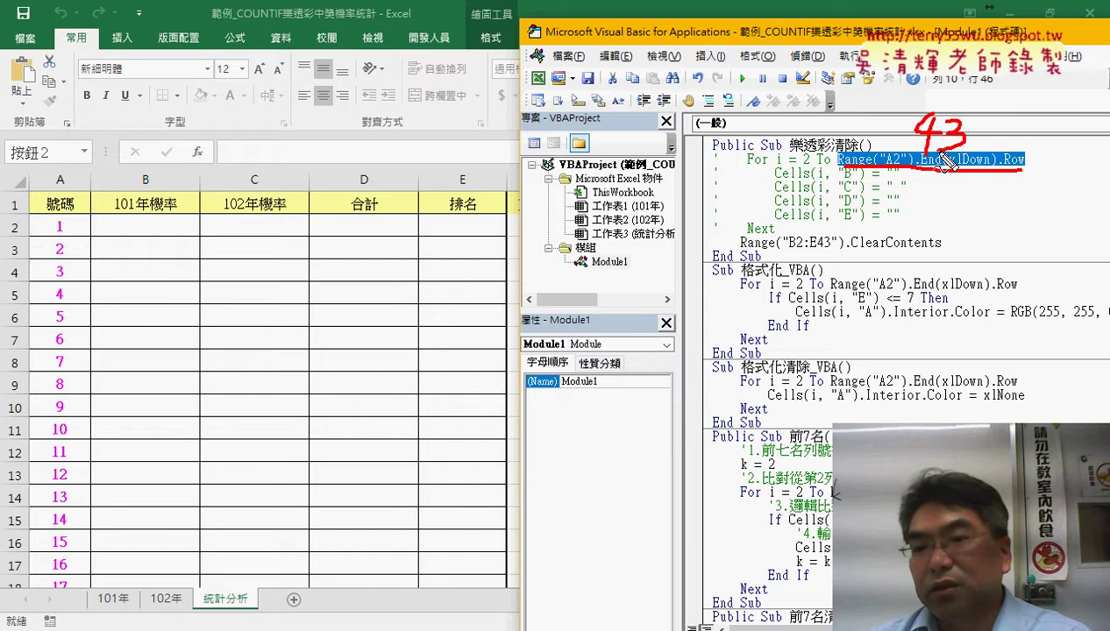
left_click_drag(816, 250, 831, 251)
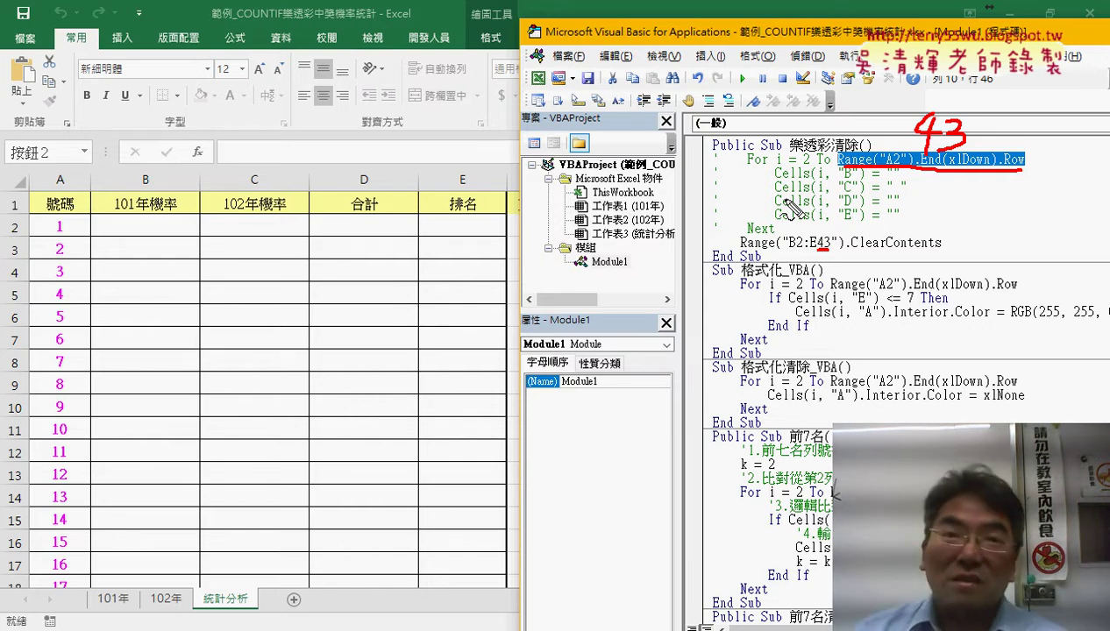
key("Escape")
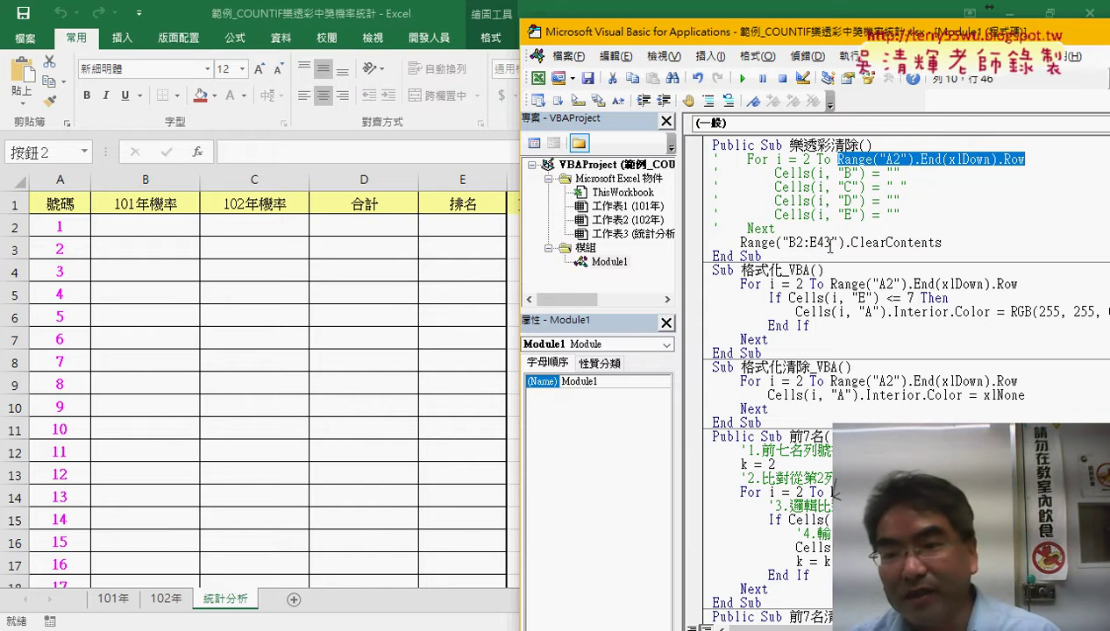
left_click(828, 244)
key("BackSpace")
key("BackSpace")
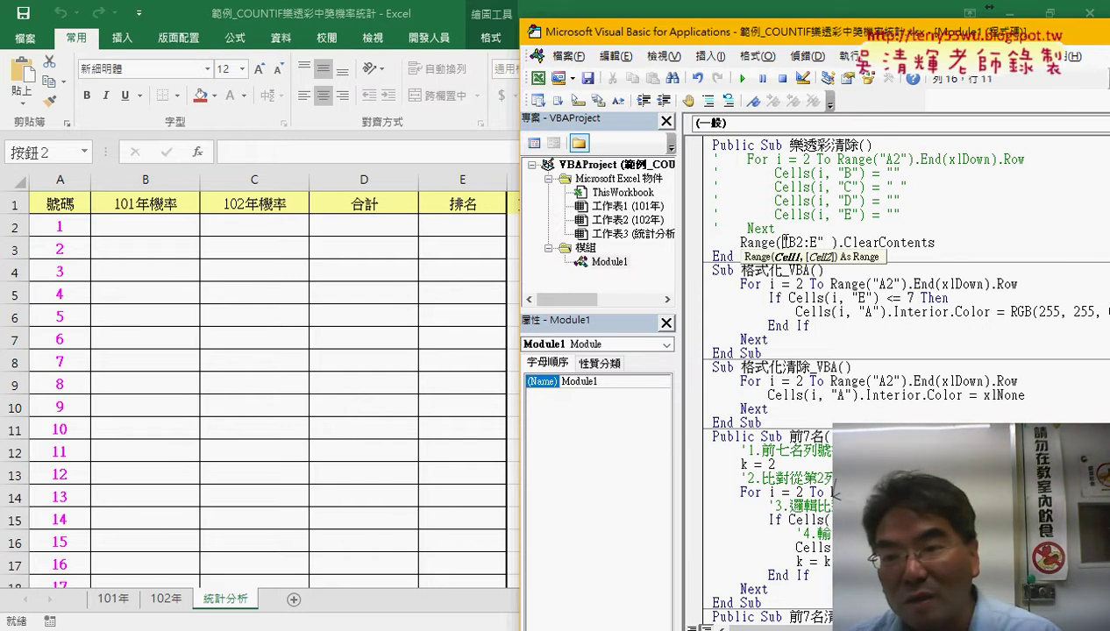
Add & after "B2:E" in the range address and dismiss the resulting compile error
left_click_drag(784, 242, 817, 239)
left_click(827, 243)
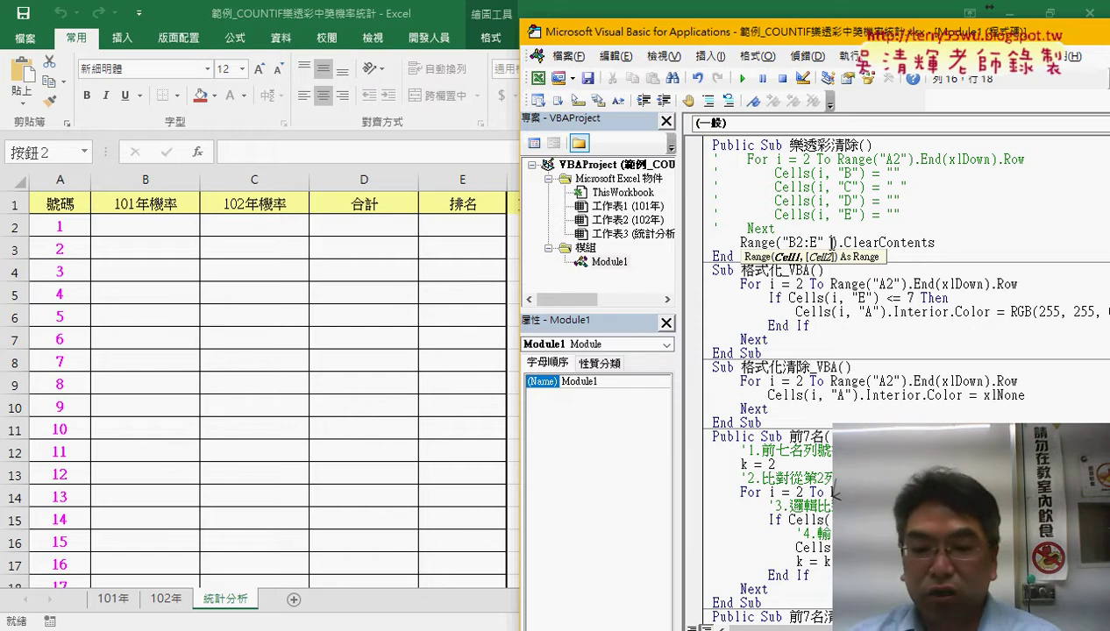
type("&")
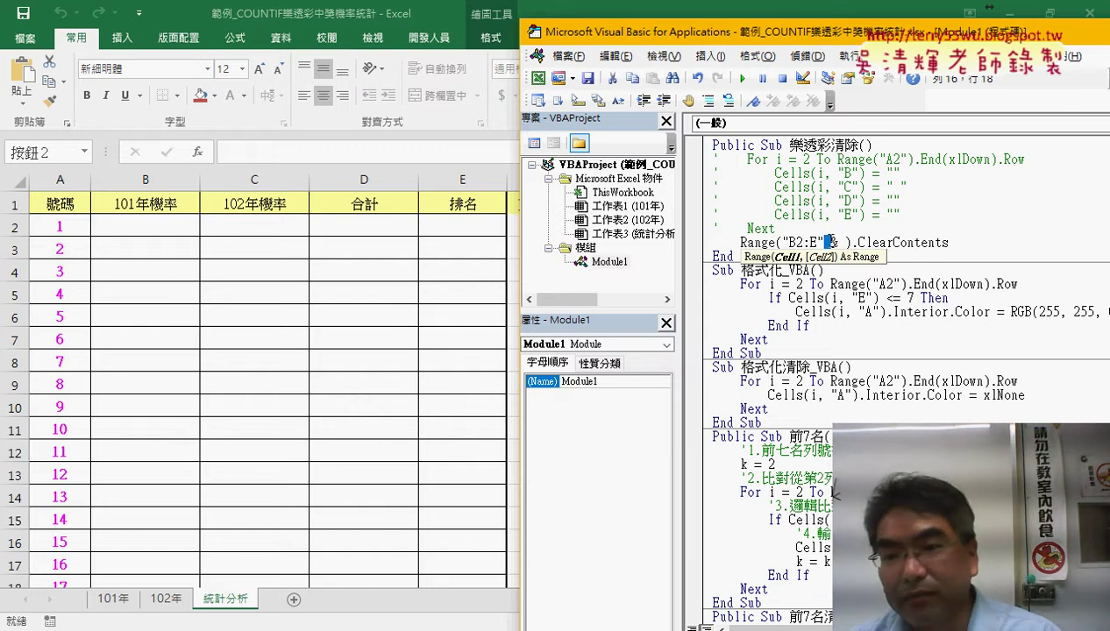
left_click(839, 243)
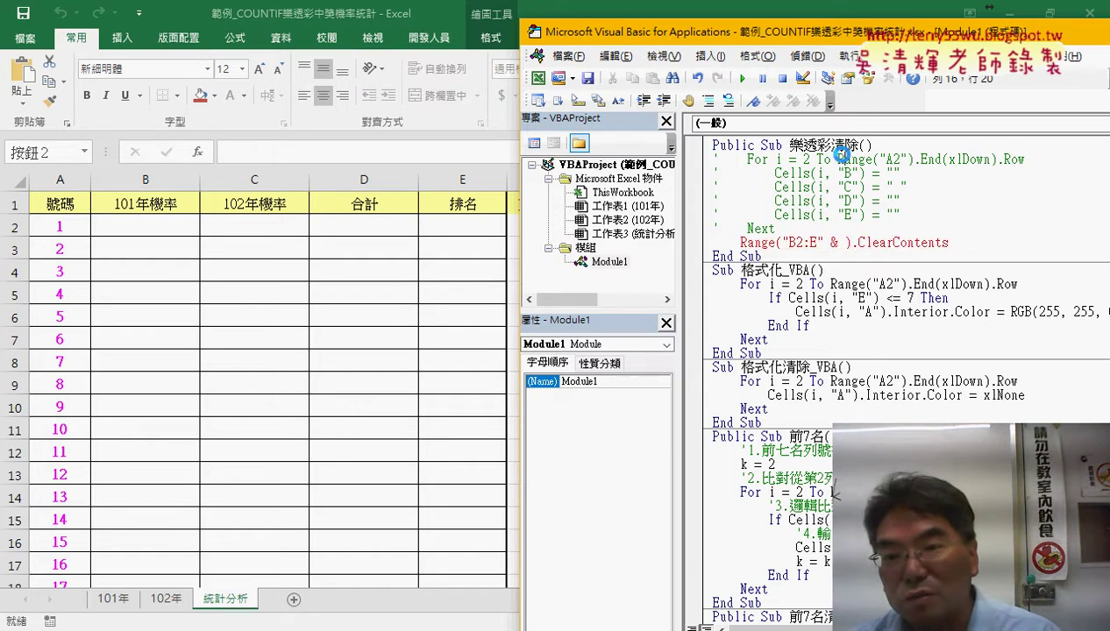
left_click(839, 160)
left_click(539, 386)
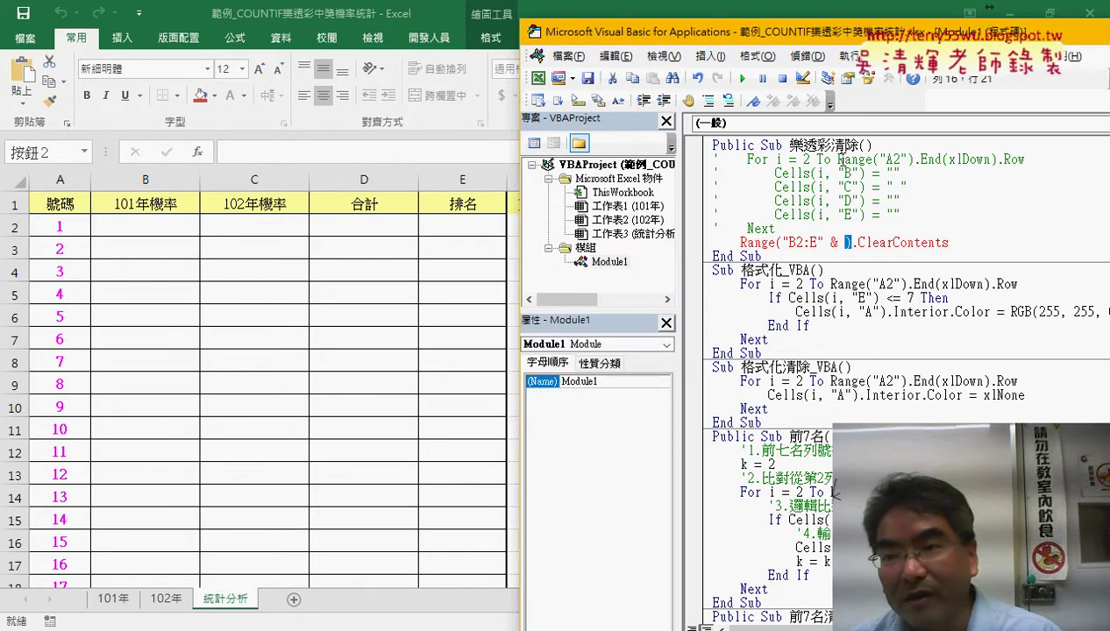
Copy Range("A2").End(xlDown).Row into the address so the last row is computed dynamically
left_click_drag(837, 159, 1024, 159)
left_click_drag(845, 239, 1033, 242)
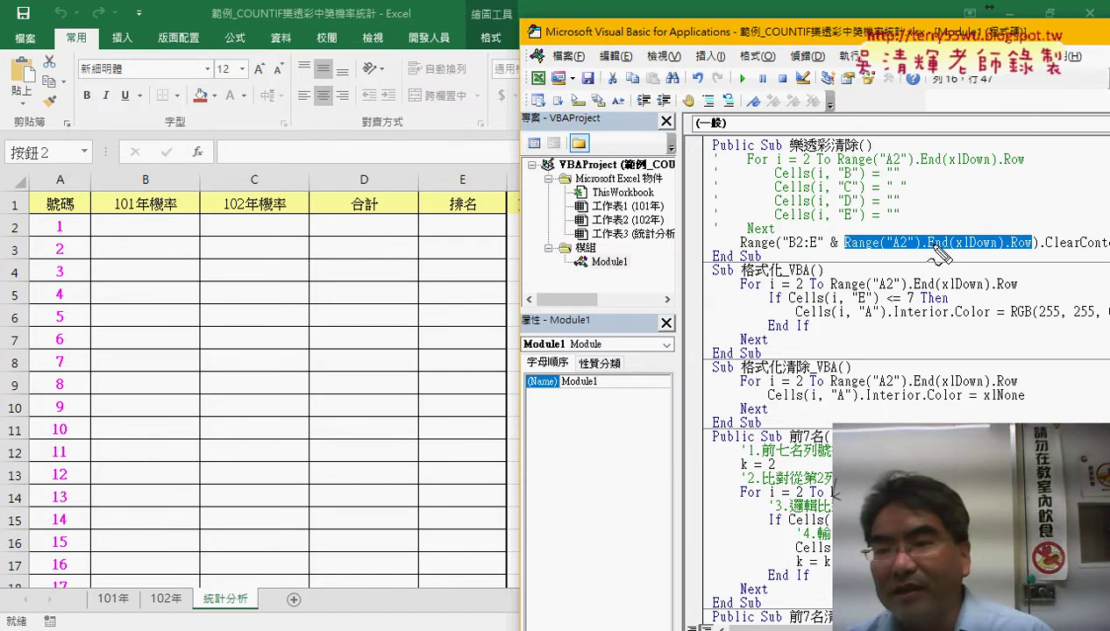
left_click_drag(945, 203, 959, 225)
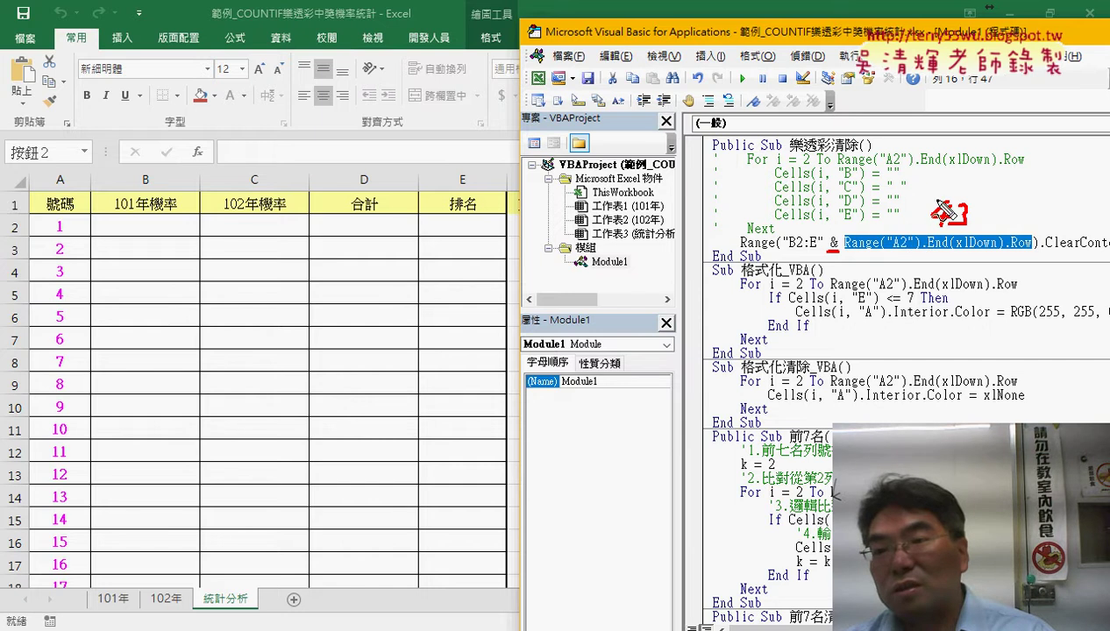
mouse_move(920, 190)
left_mouse_down()
mouse_move(920, 207)
mouse_move(971, 199)
left_mouse_up()
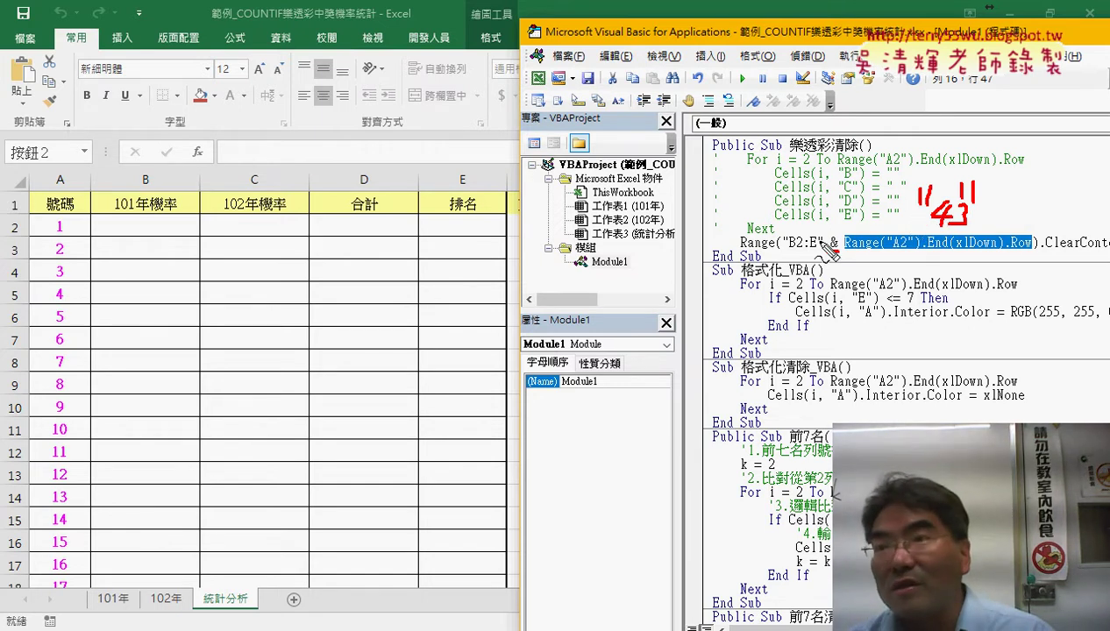
mouse_move(825, 250)
left_mouse_down()
mouse_move(838, 249)
mouse_move(819, 251)
left_mouse_up()
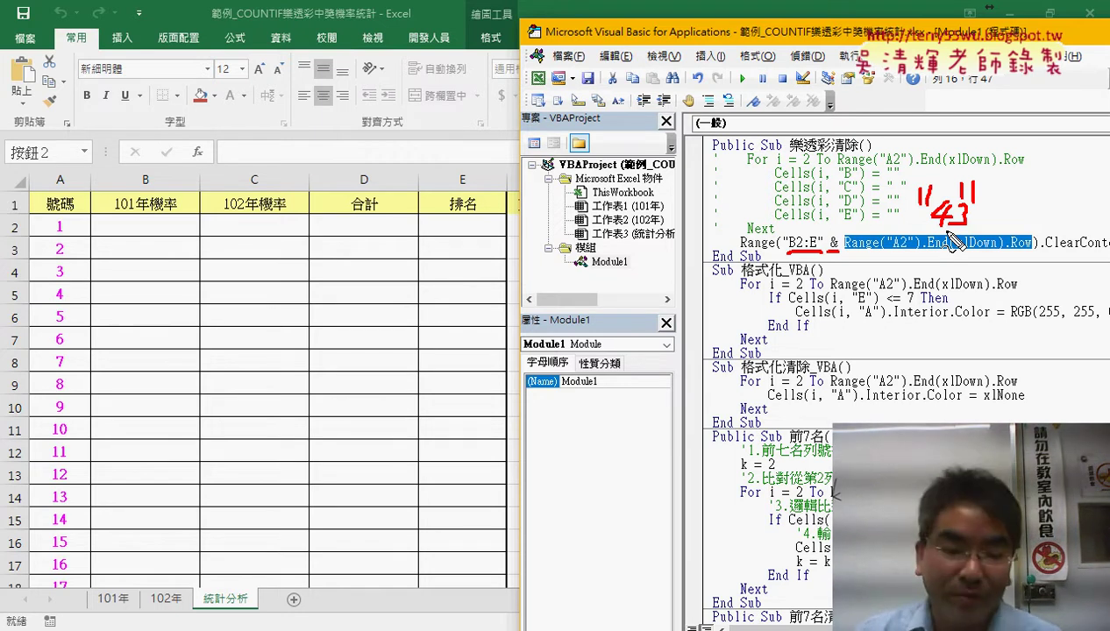
key("Escape")
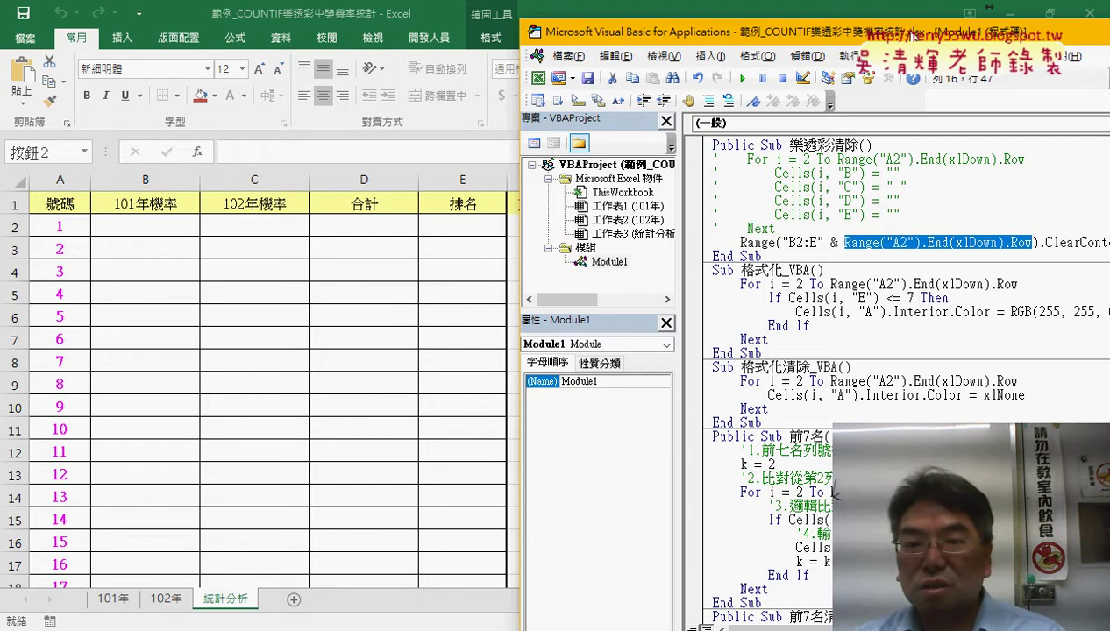
left_click_drag(912, 35, 834, 22)
left_click(892, 362)
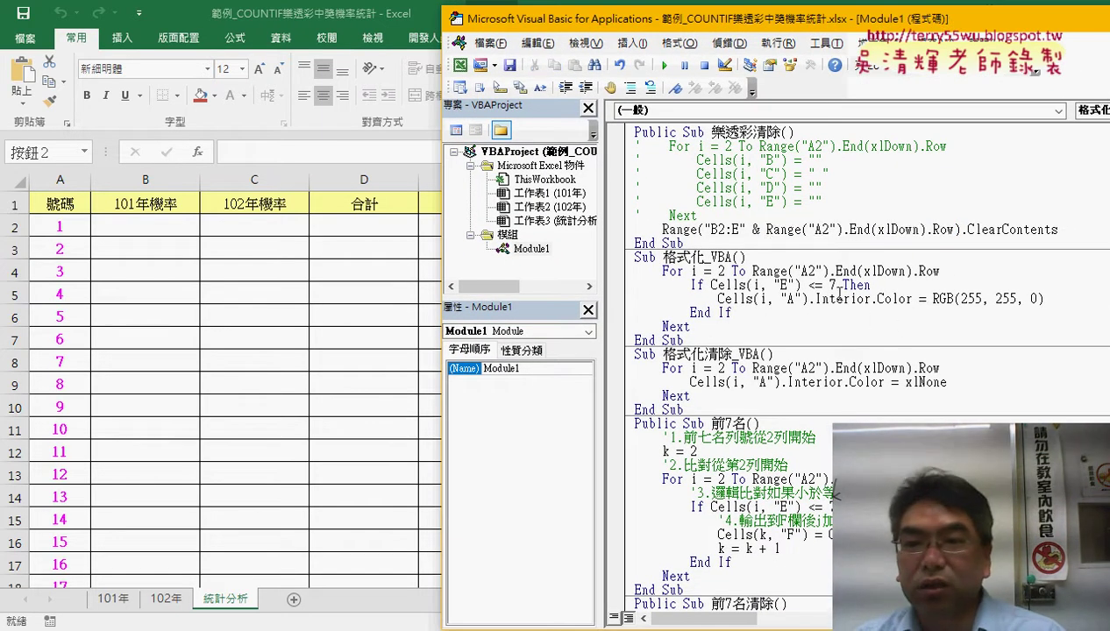
scroll(893, 368, "up", 3)
left_click(821, 207)
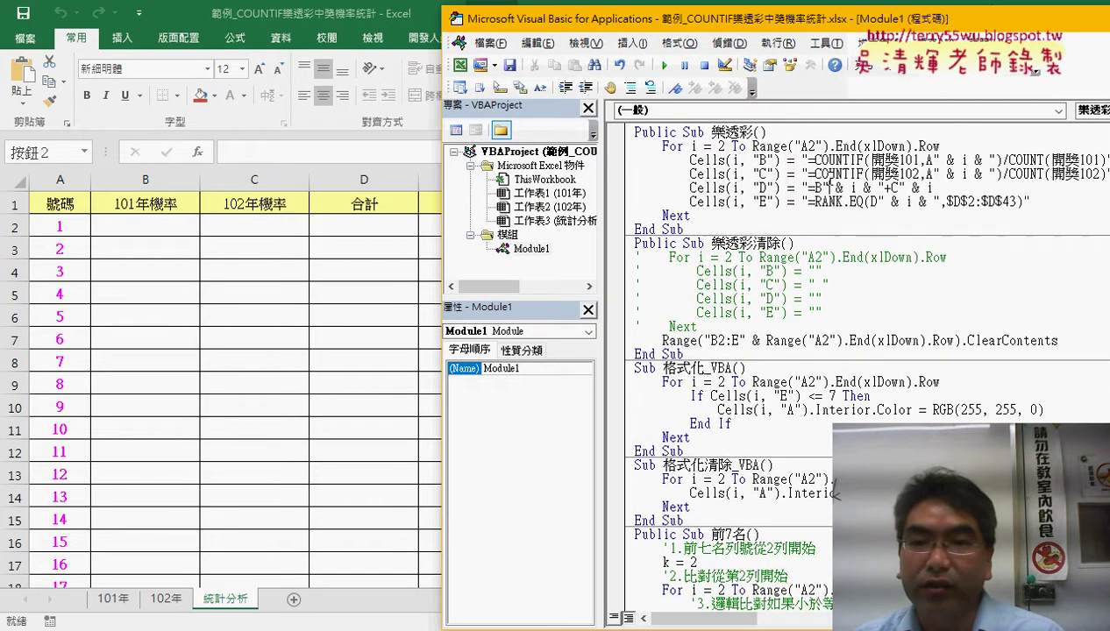
left_click(666, 67)
left_click(755, 325)
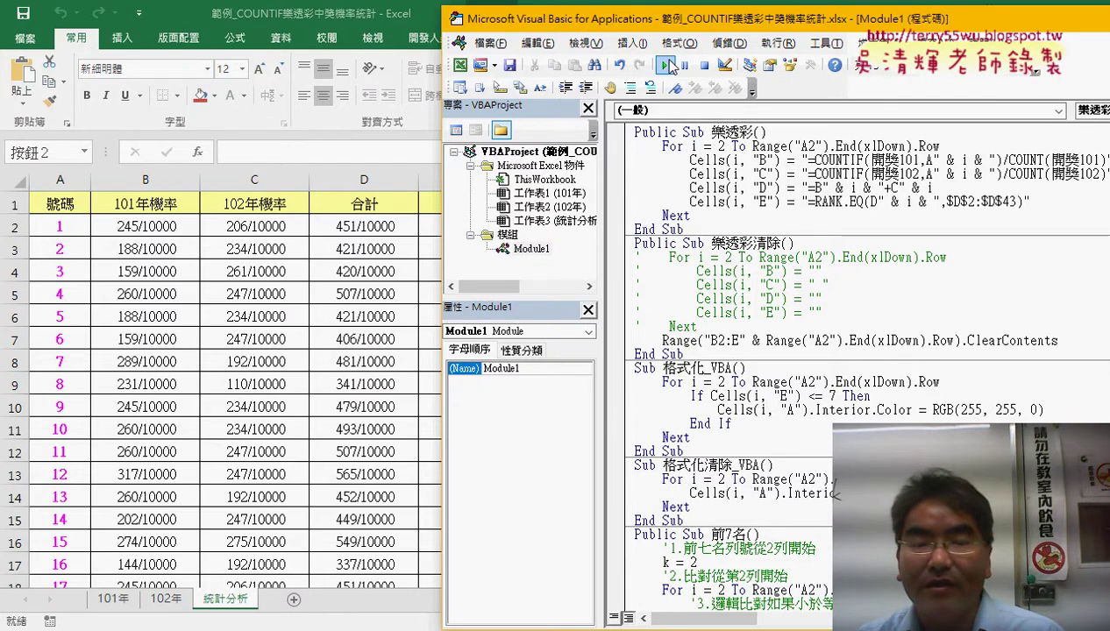
left_click(666, 67)
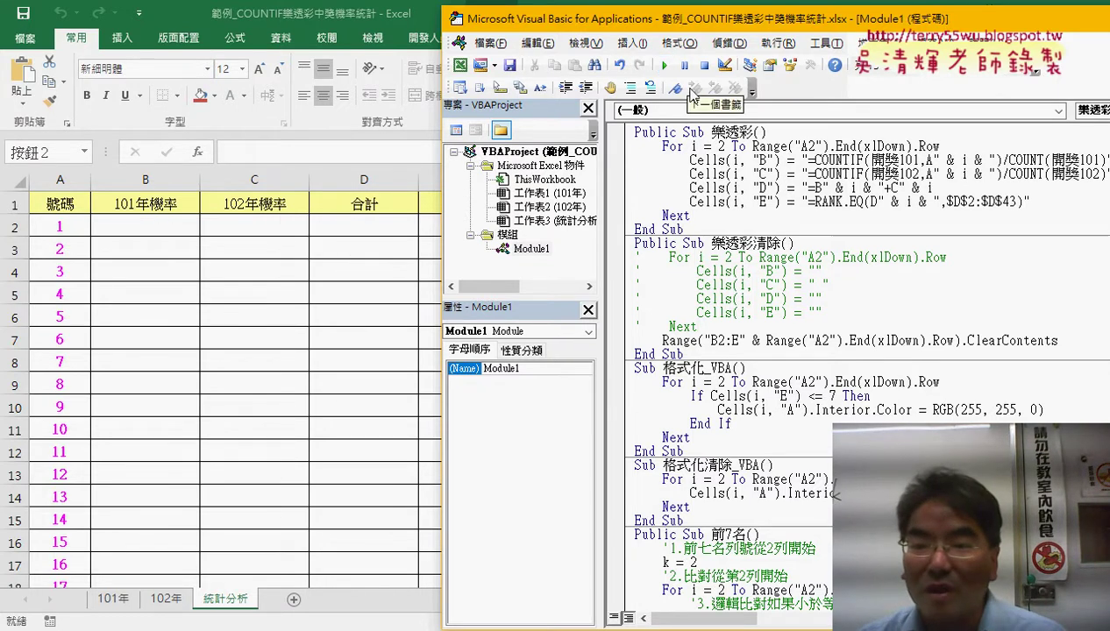
left_click(750, 201)
left_click(666, 66)
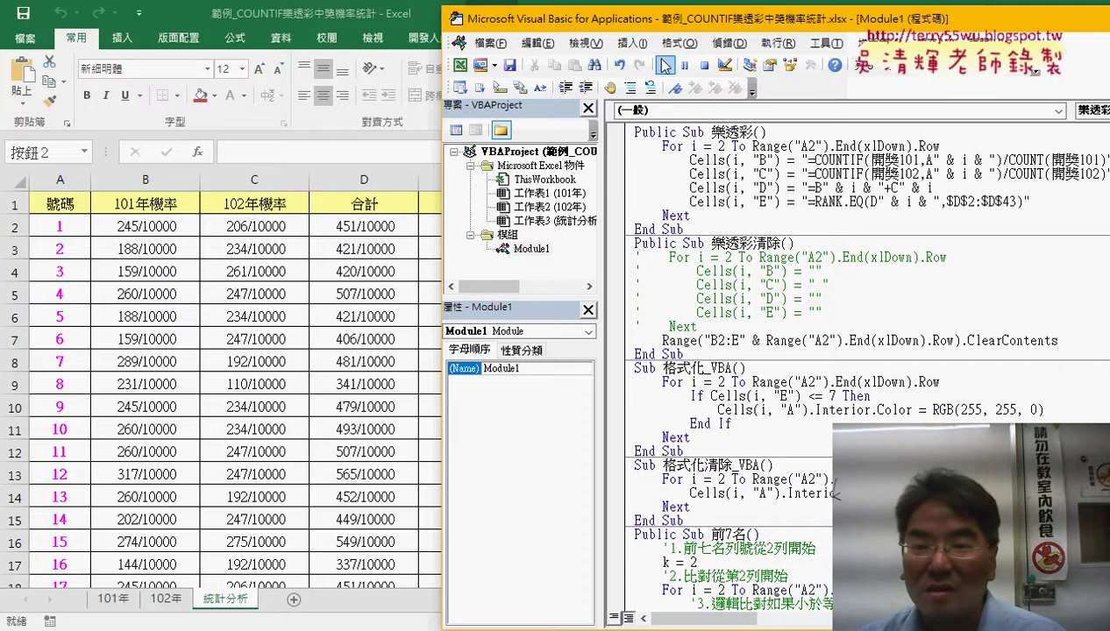
left_click(663, 65)
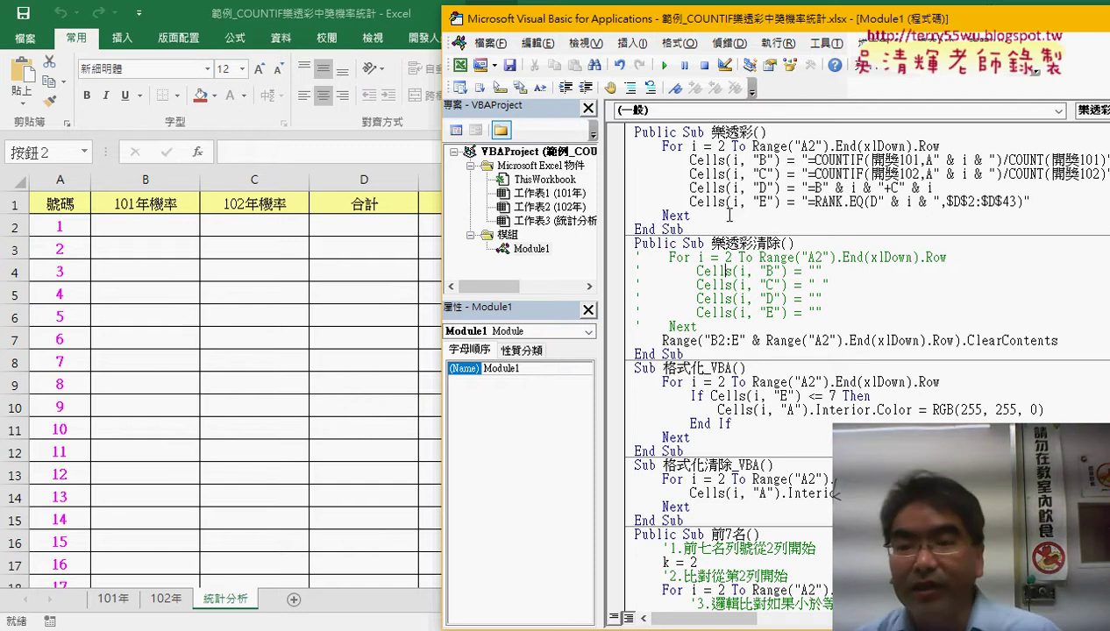
left_click_drag(698, 327, 630, 261)
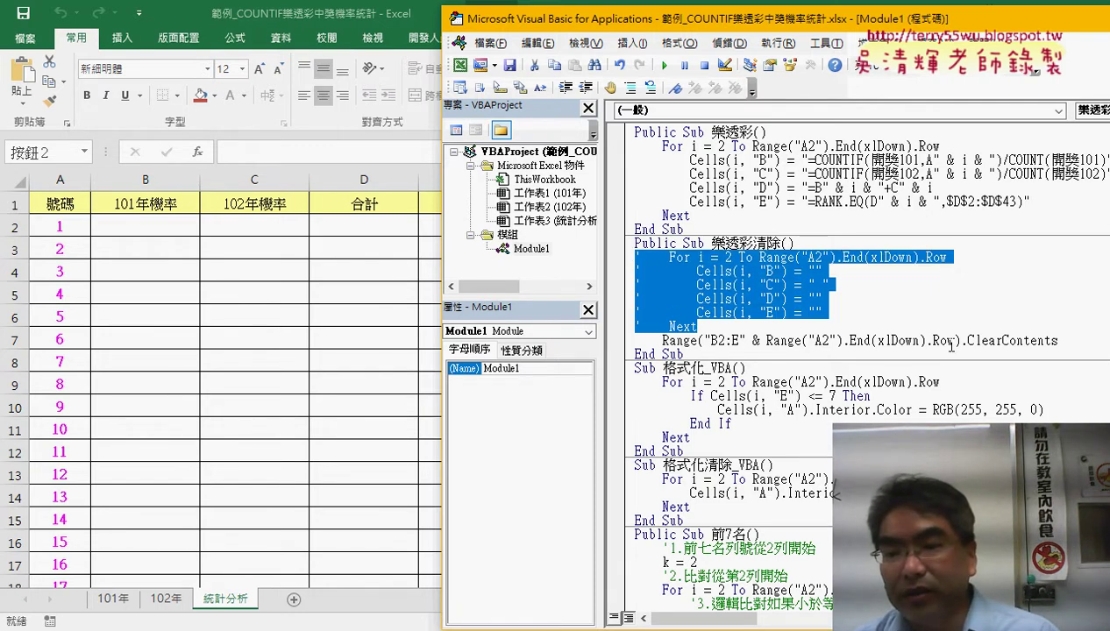
mouse_move(705, 341)
left_mouse_down()
mouse_move(1082, 351)
mouse_move(961, 341)
left_mouse_up()
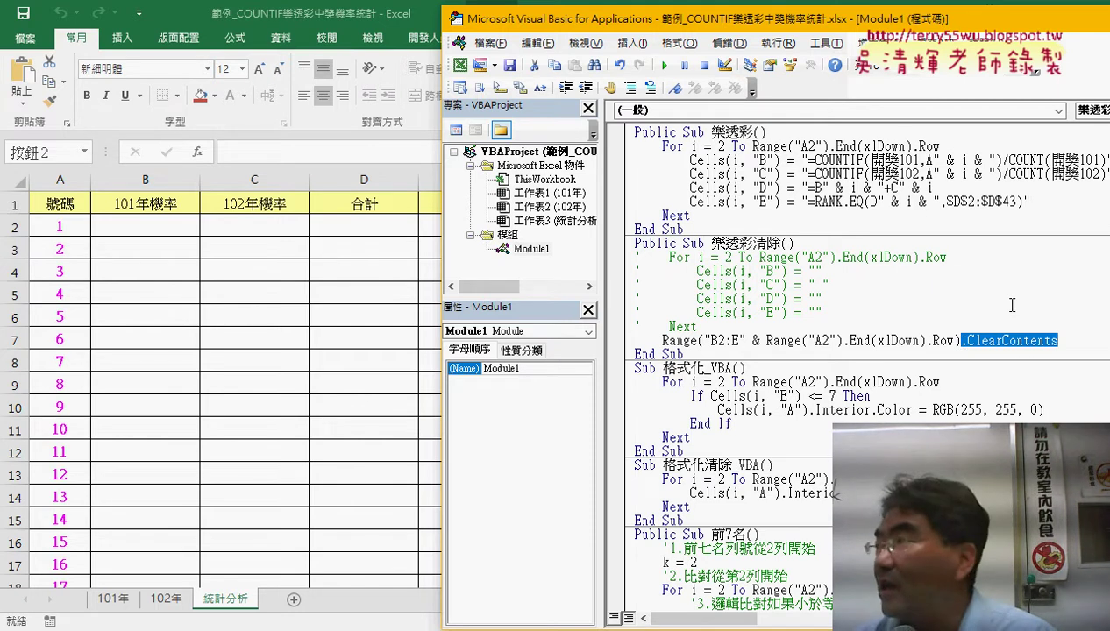
type(".c")
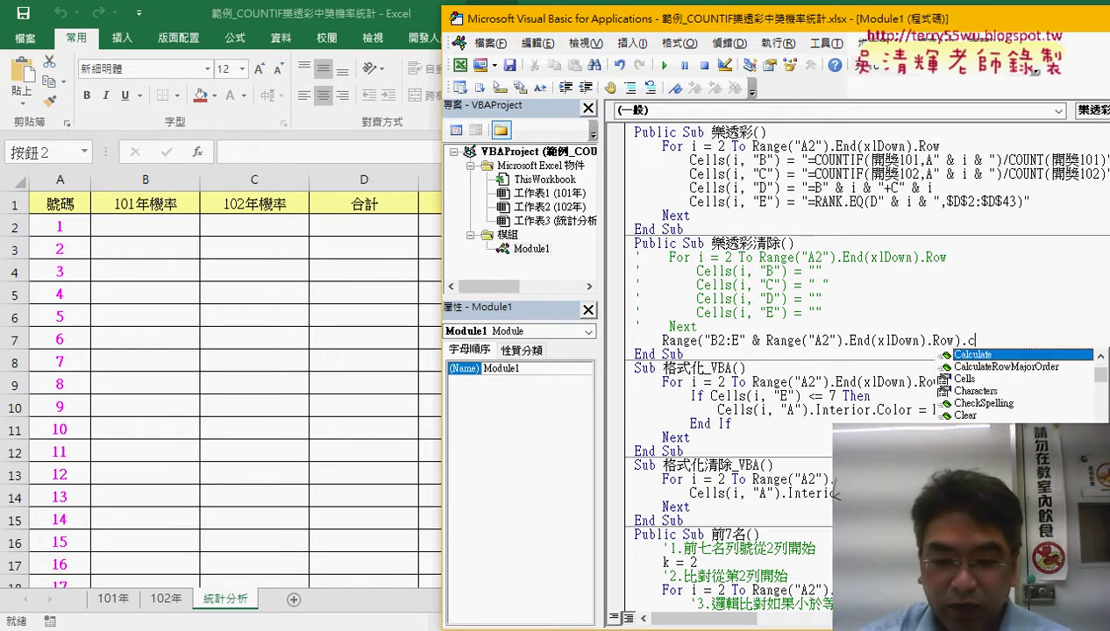
type("l")
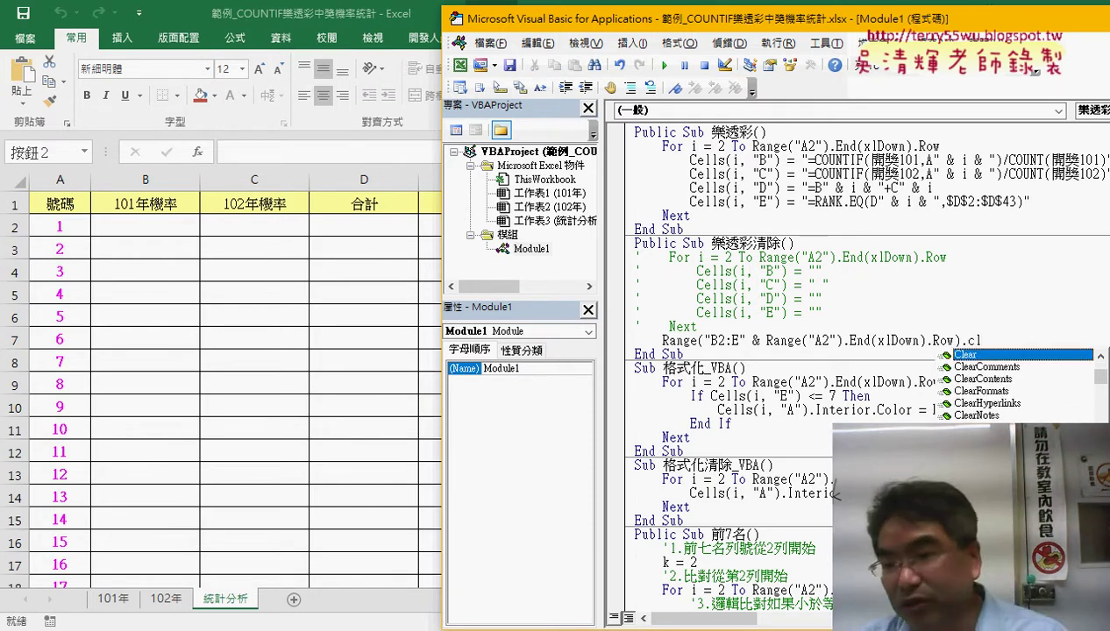
key("Down")
key("Down")
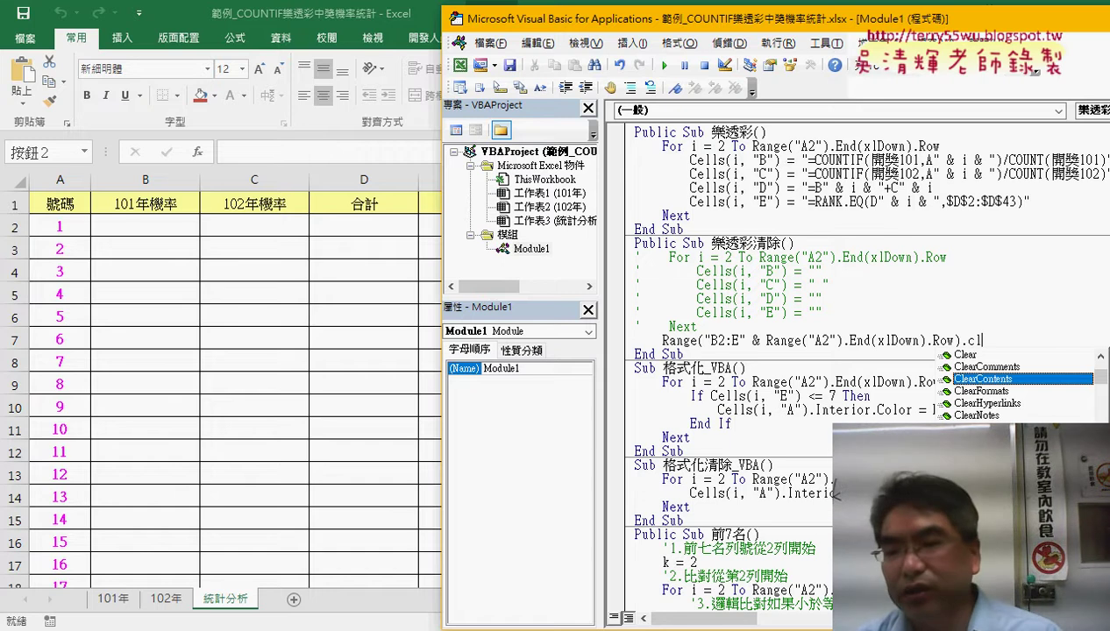
key("Tab")
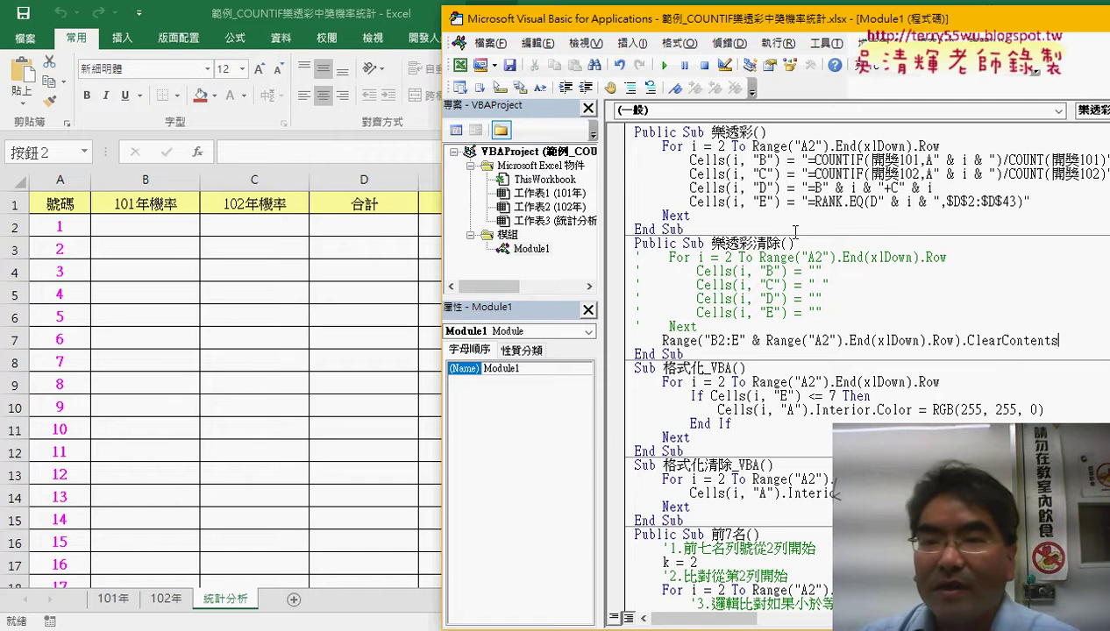
Run the fill macro to repopulate columns B–E and view B2's COUNTIF formula
left_click(663, 65)
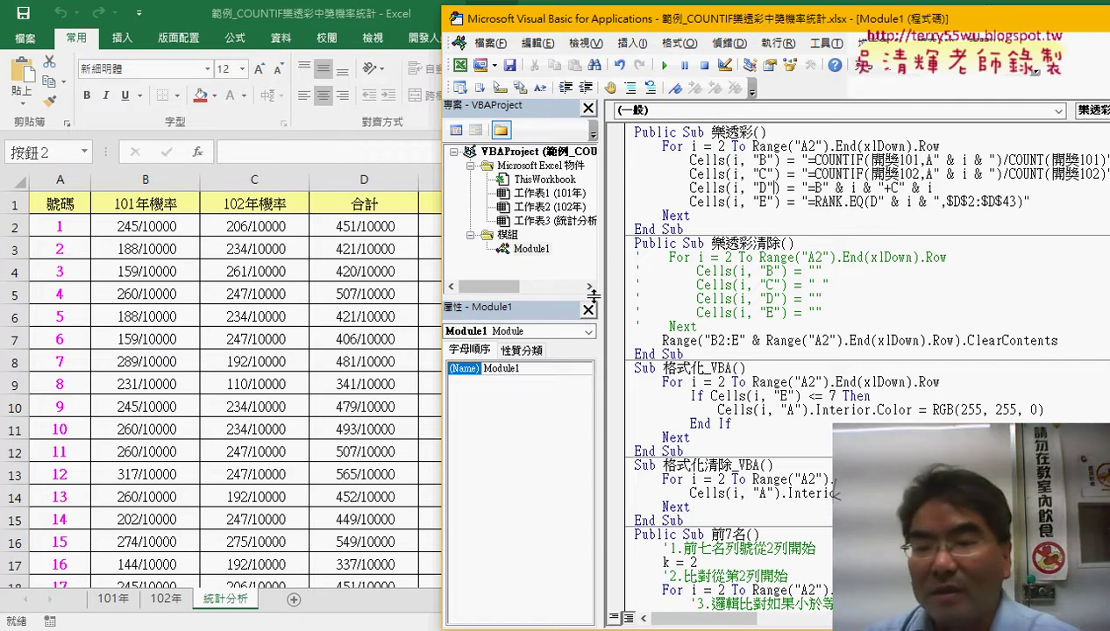
left_click_drag(698, 327, 636, 259)
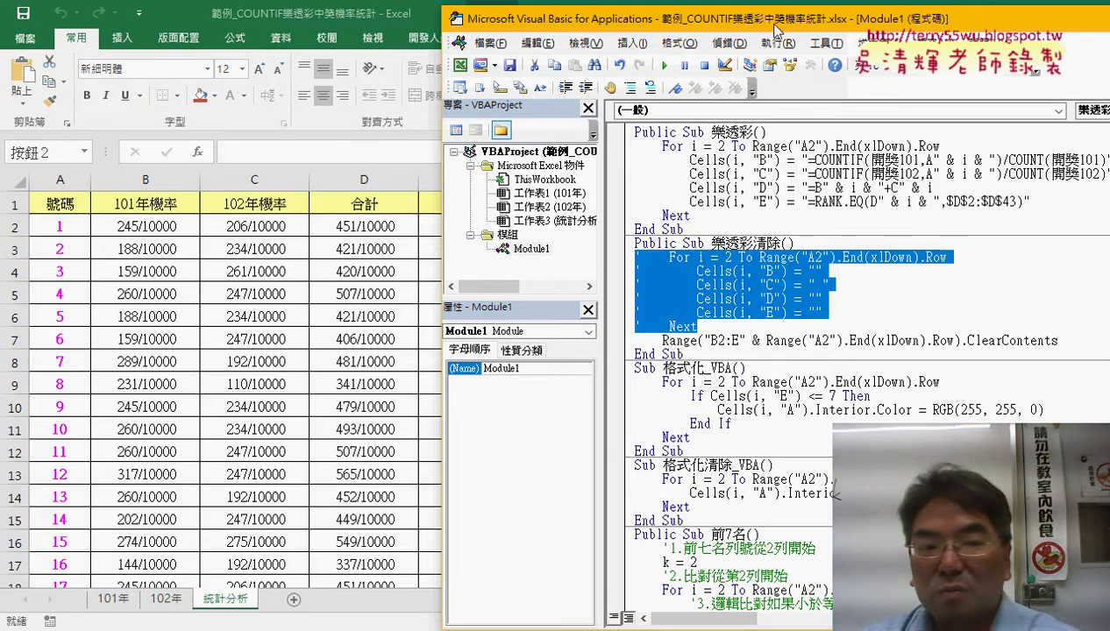
left_click(148, 226)
left_click(230, 154)
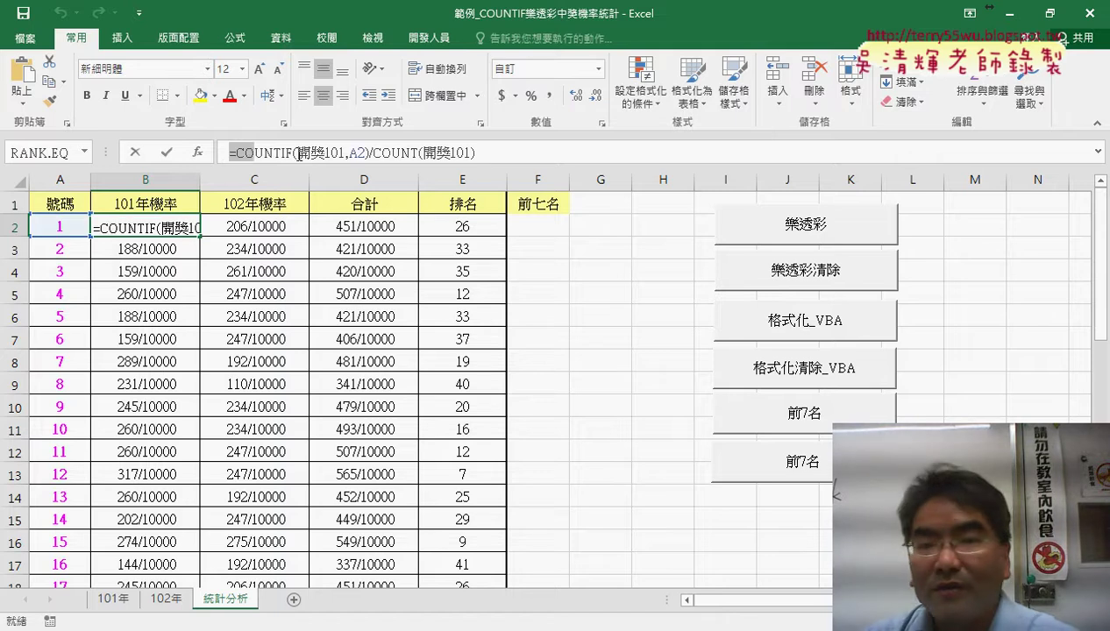
left_click_drag(230, 154, 474, 155)
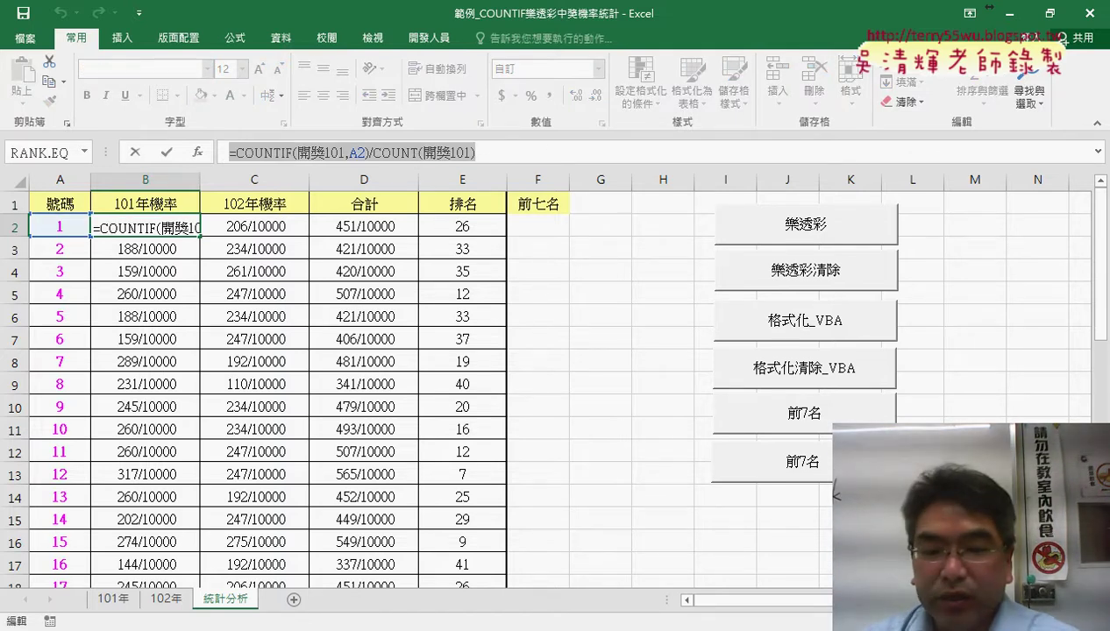
left_click(460, 526)
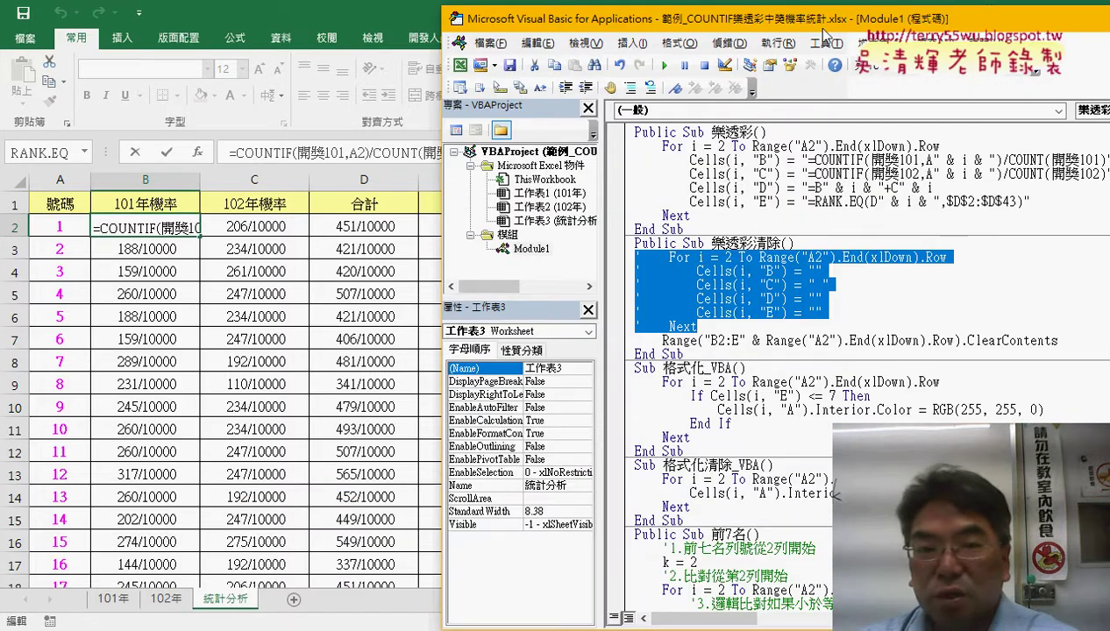
left_click(136, 154)
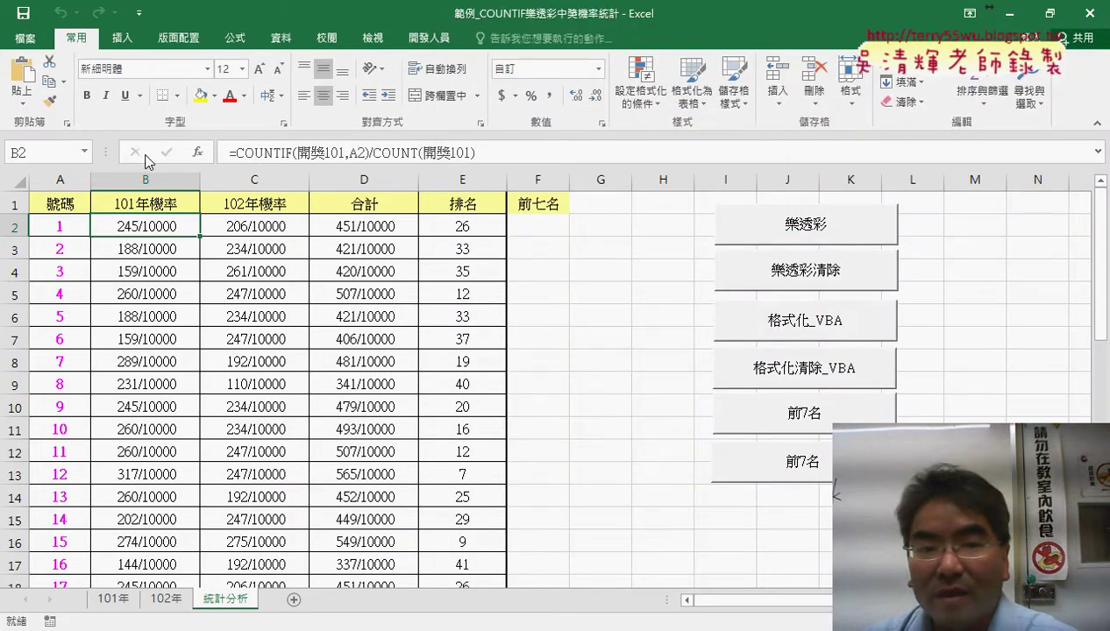
Inspect the formulas in C2, D2 and E2, including the RANK.EQ ranking, against B2's COUNTIF
left_click(255, 226)
left_click(188, 229)
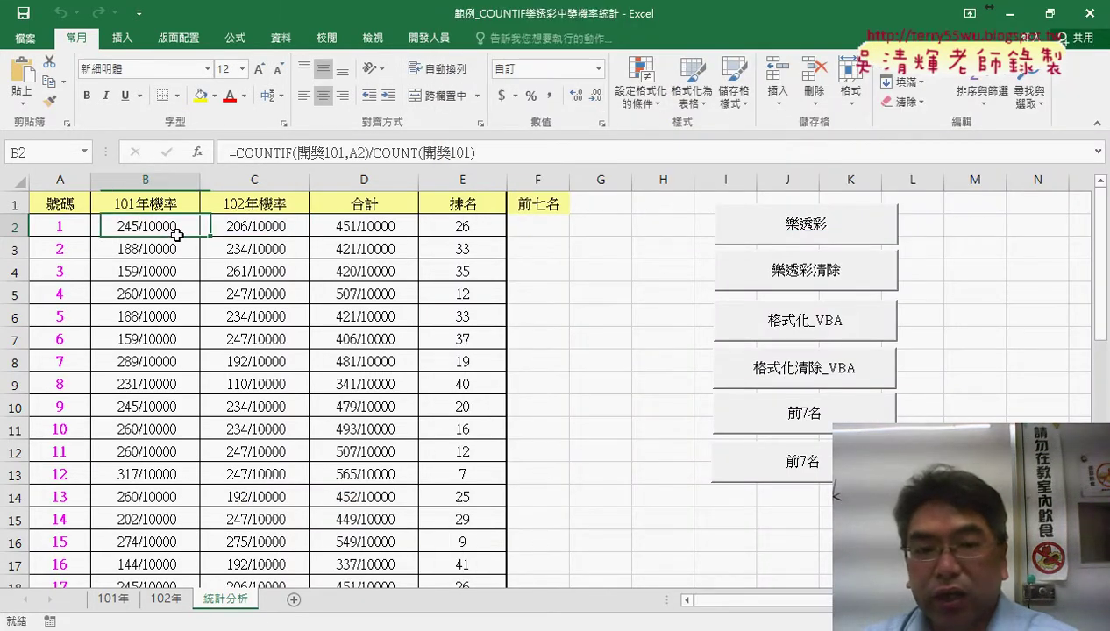
left_click(243, 226)
left_click(364, 226)
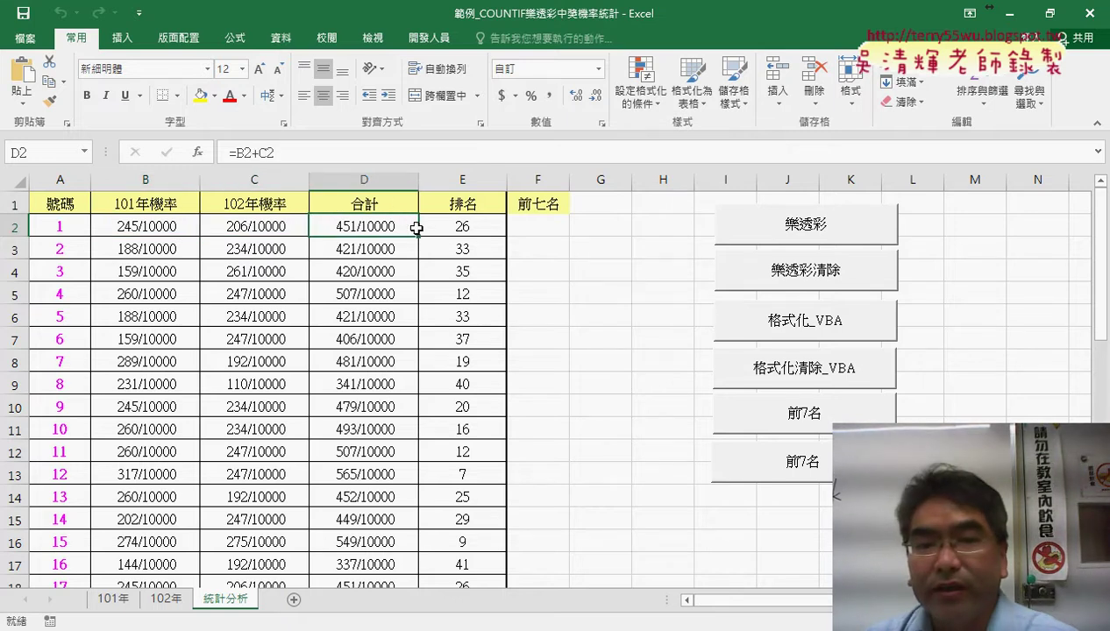
left_click(467, 229)
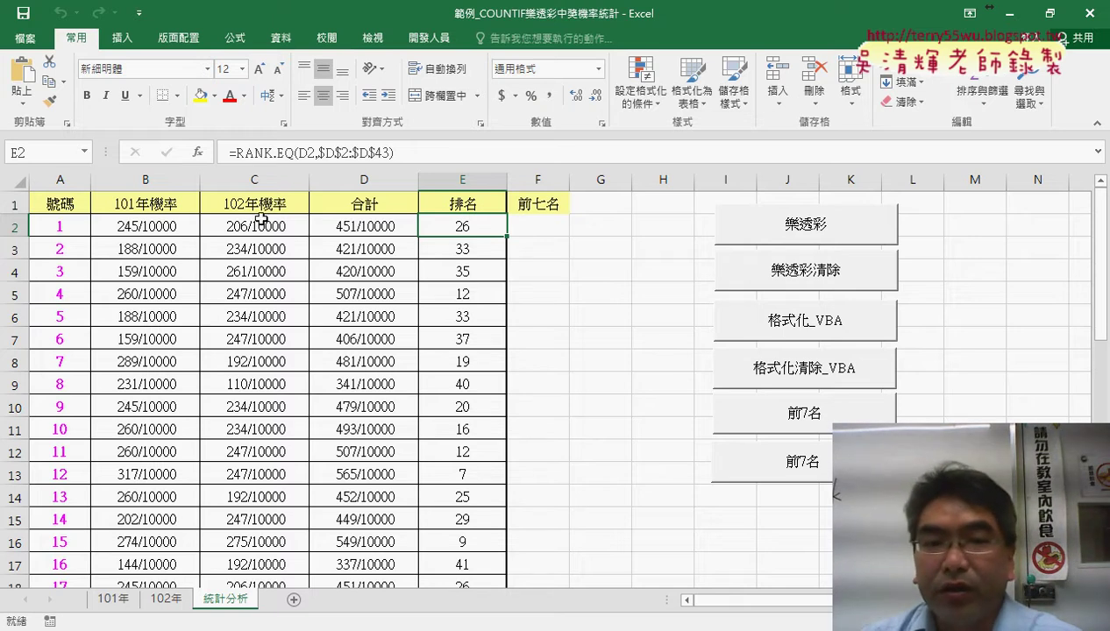
left_click(165, 226)
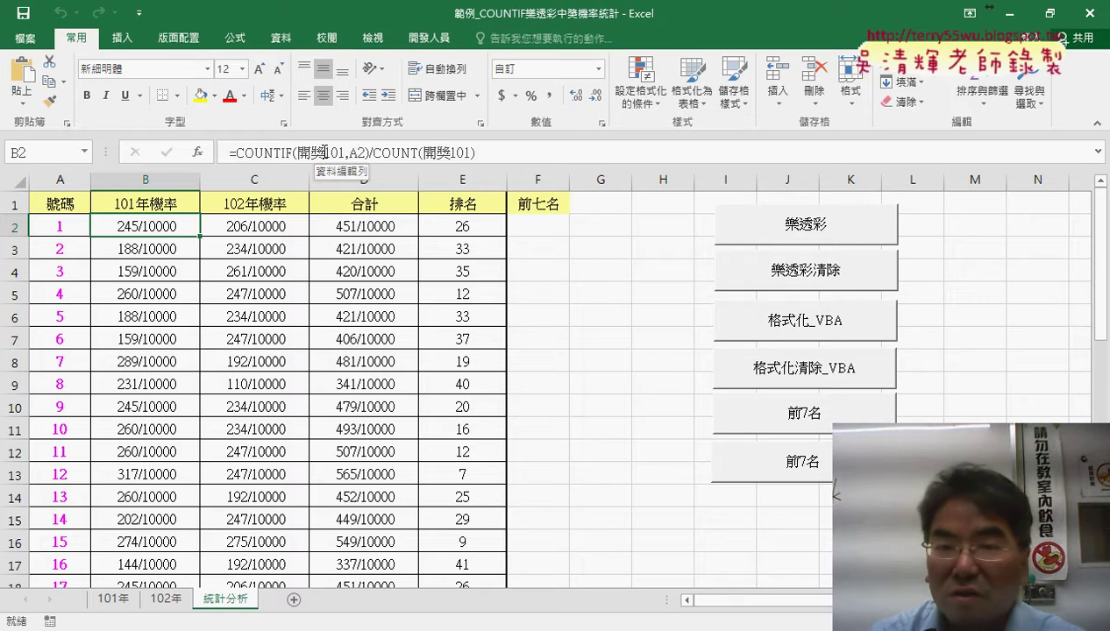
mouse_move(492, 70)
left_mouse_down()
mouse_move(493, 89)
mouse_move(609, 110)
mouse_move(600, 116)
left_mouse_up()
mouse_move(621, 68)
left_mouse_down()
mouse_move(621, 91)
mouse_move(654, 93)
left_mouse_up()
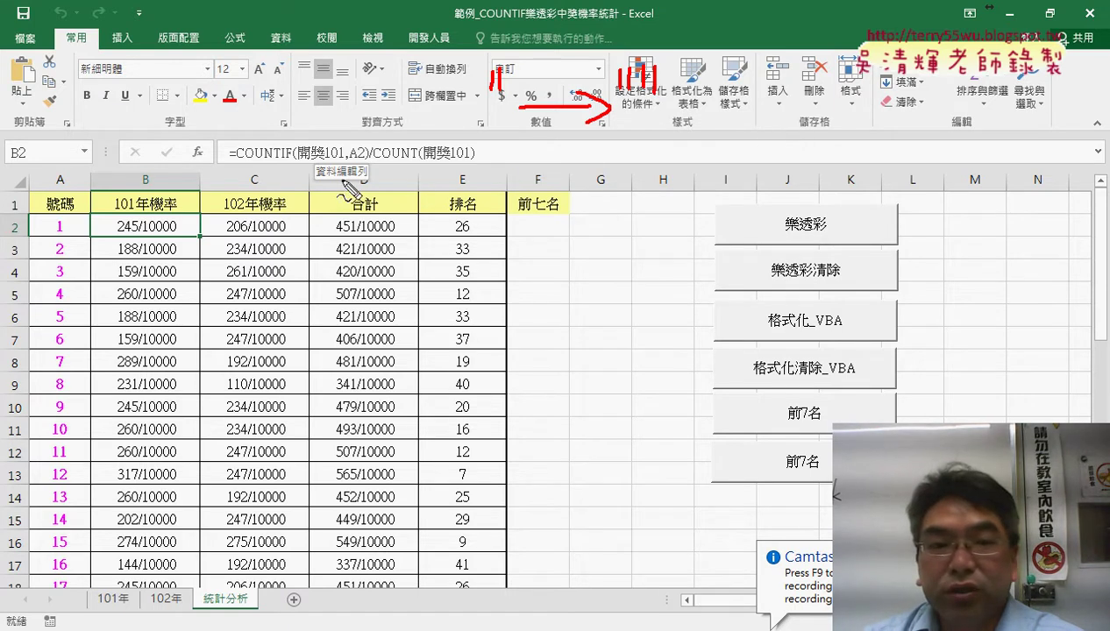
key("Escape")
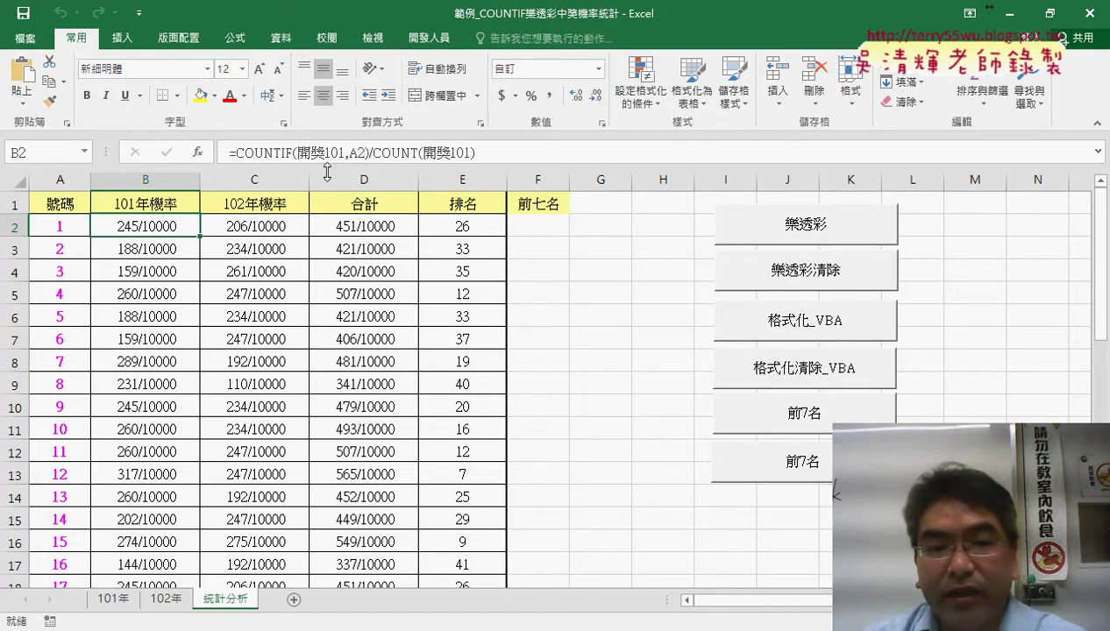
Compare row 2 and row 3 formulas in columns B, C and D, noting the changing row number
left_click(147, 255)
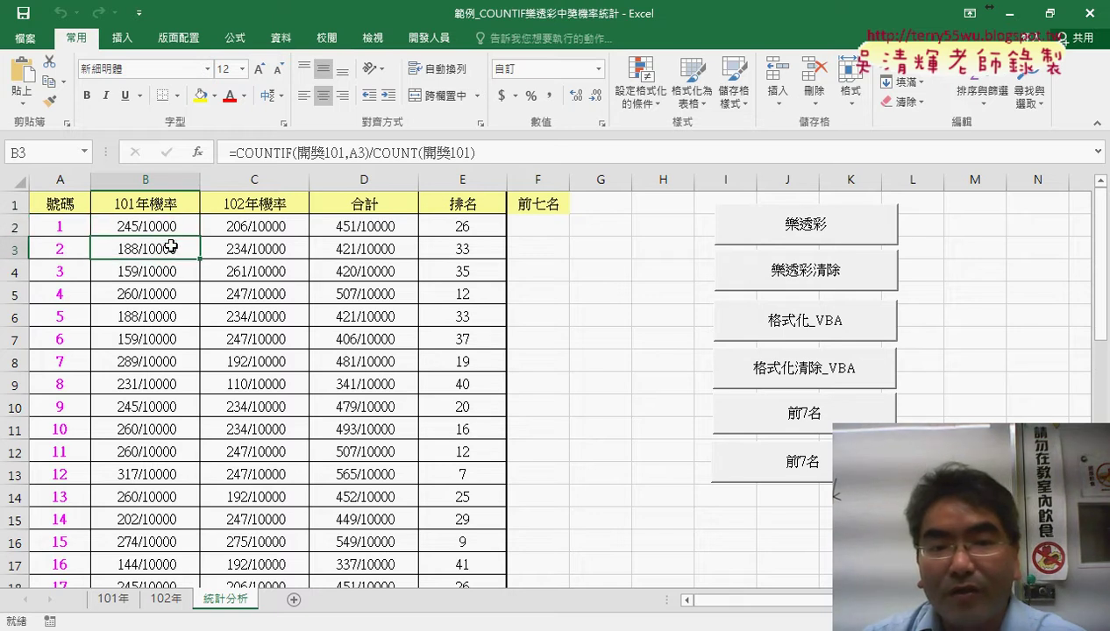
left_click(146, 229)
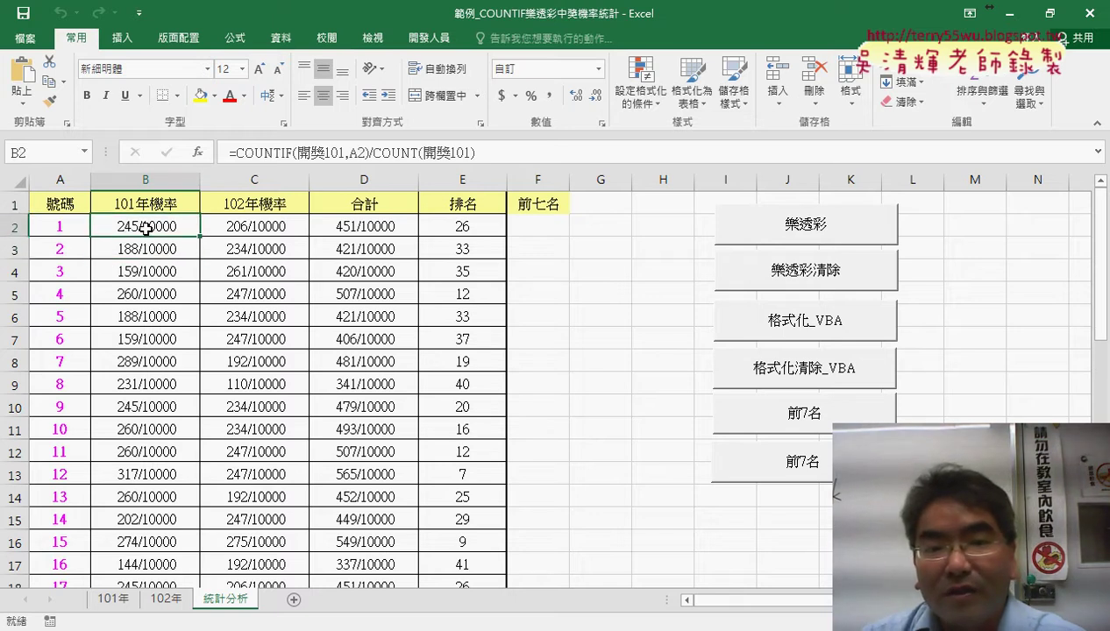
left_click(360, 153)
left_click_drag(362, 152, 366, 153)
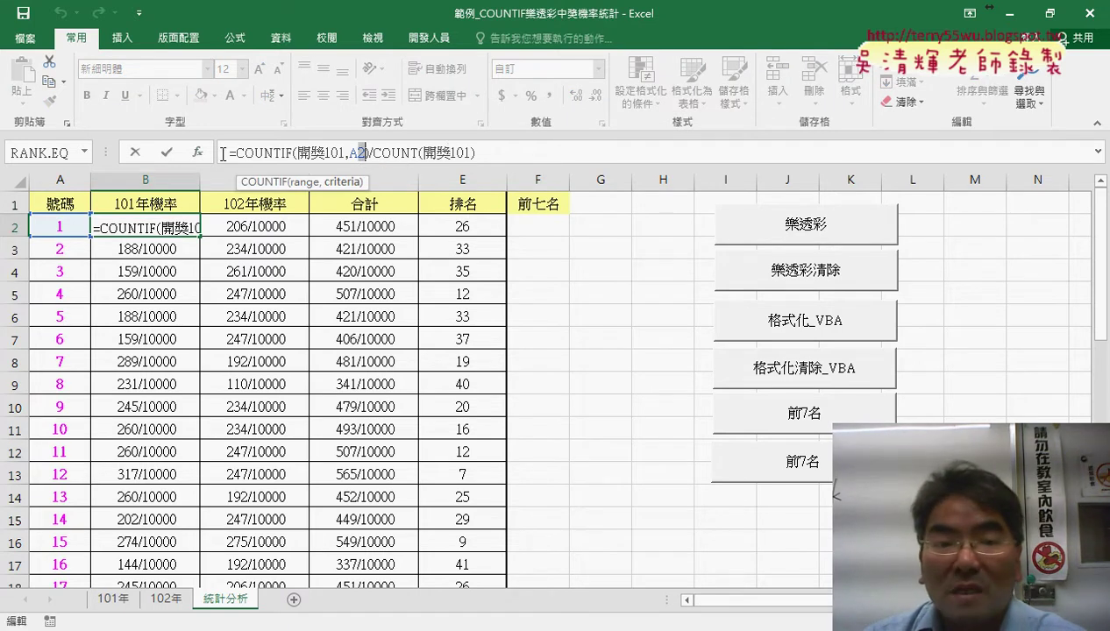
left_click(136, 153)
left_click(256, 226)
left_click(263, 248)
left_click(269, 230)
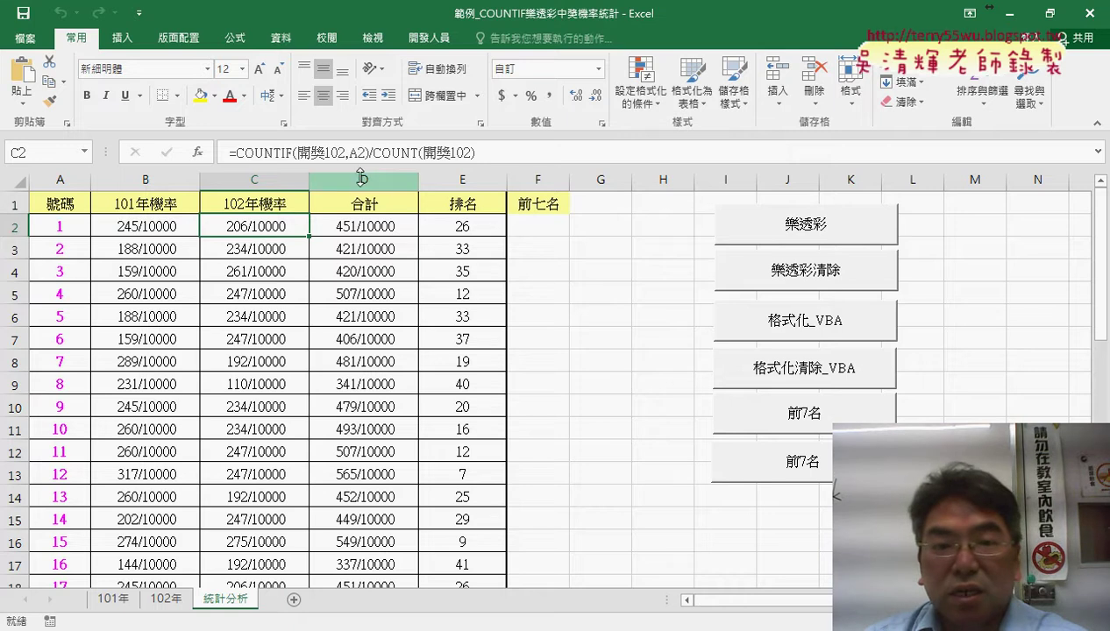
left_click(362, 227)
left_click(364, 248)
left_click(369, 228)
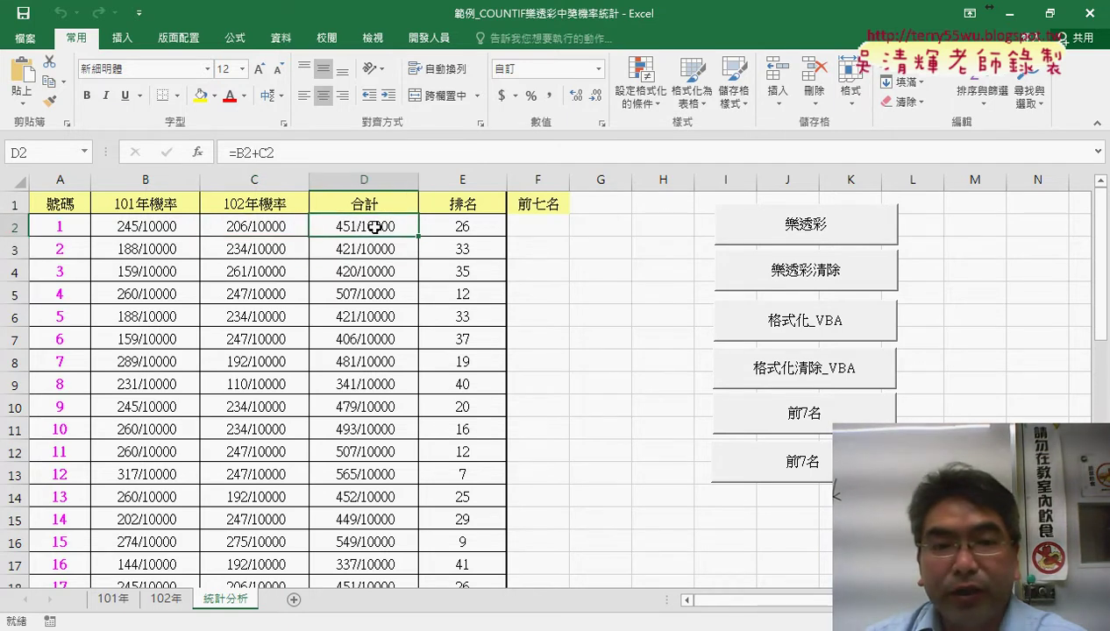
left_click(477, 225)
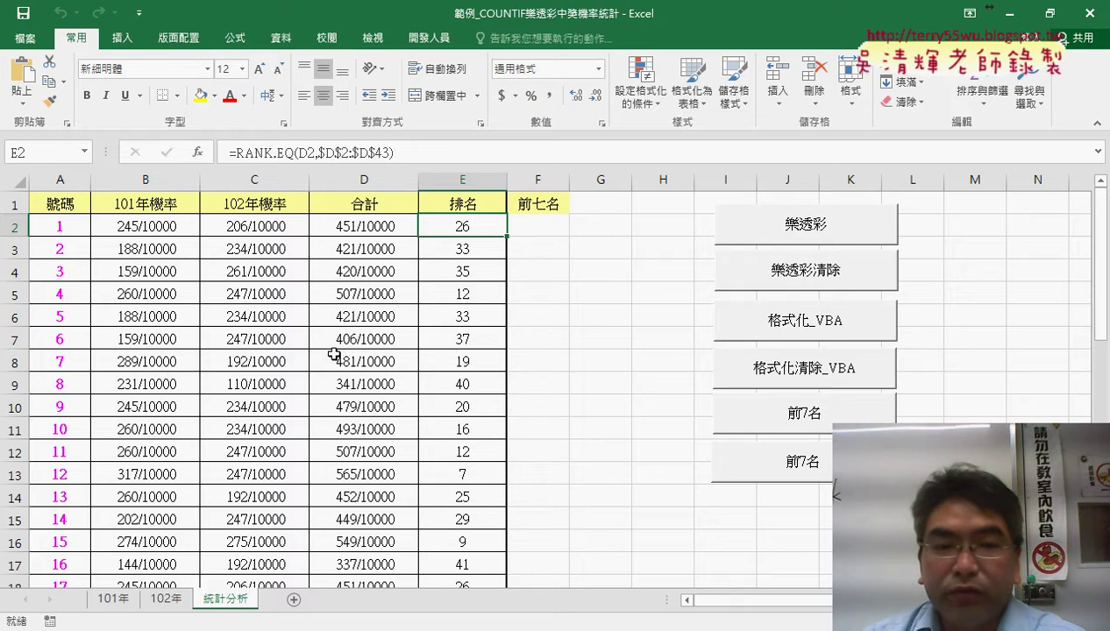
Copy B2's =COUNTIF(開獎101,A2)/COUNT(開獎101) formula from the formula bar without changing it
left_click(169, 221)
left_click_drag(229, 152, 475, 152)
right_click(438, 158)
left_click(484, 191)
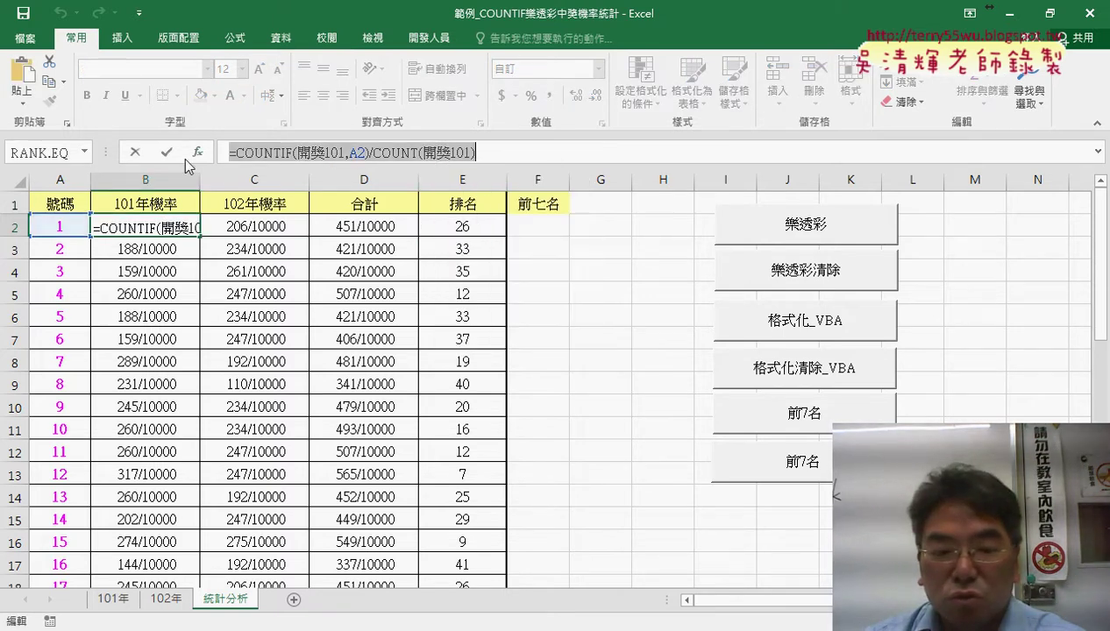
left_click(134, 151)
Paste B2's COUNTIF formula over the column B formula string in Module1
mouse_move(371, 624)
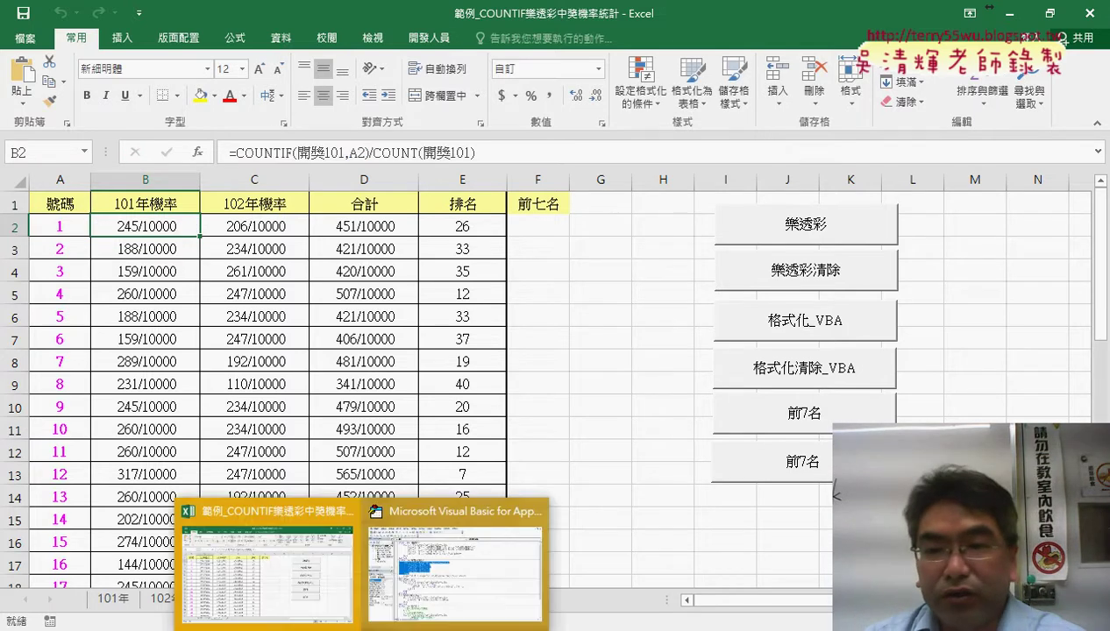
left_click(473, 548)
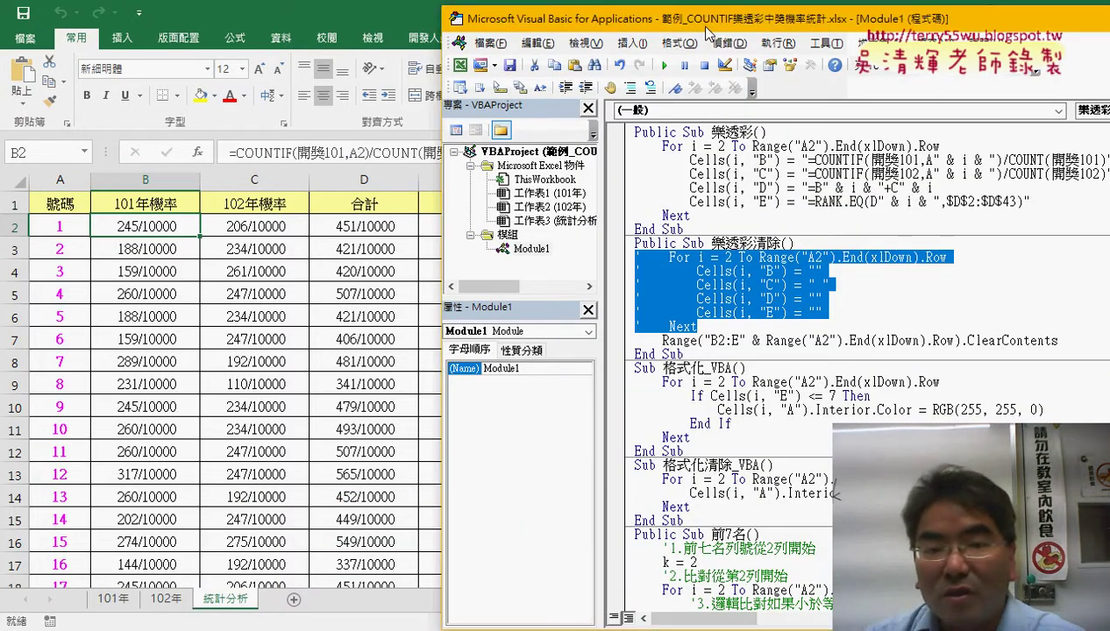
left_click_drag(701, 18, 364, 28)
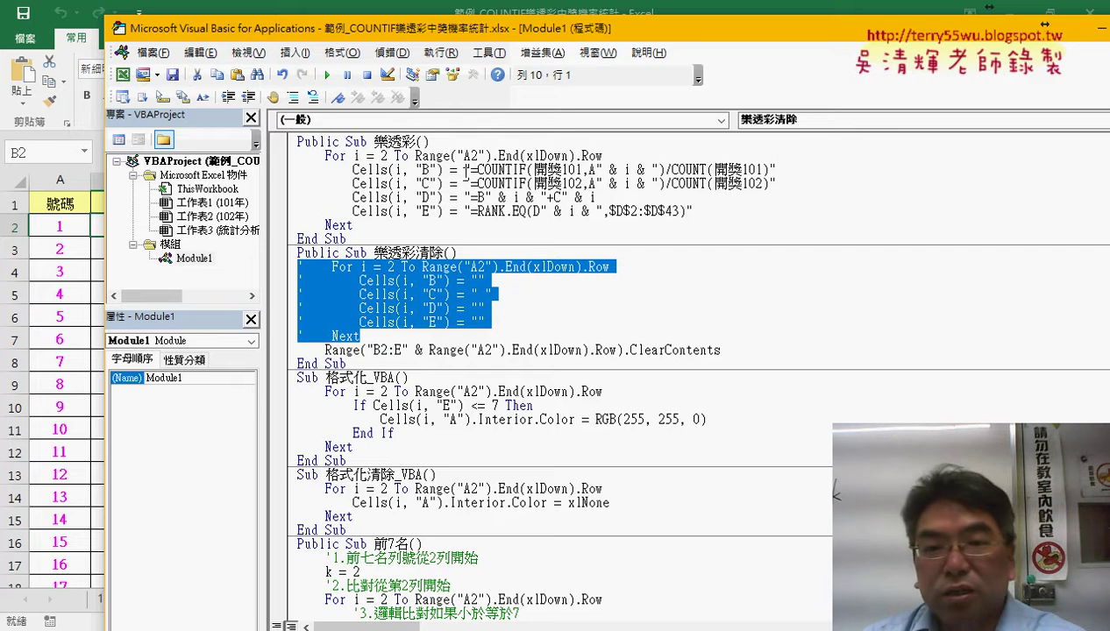
left_click_drag(471, 170, 769, 169)
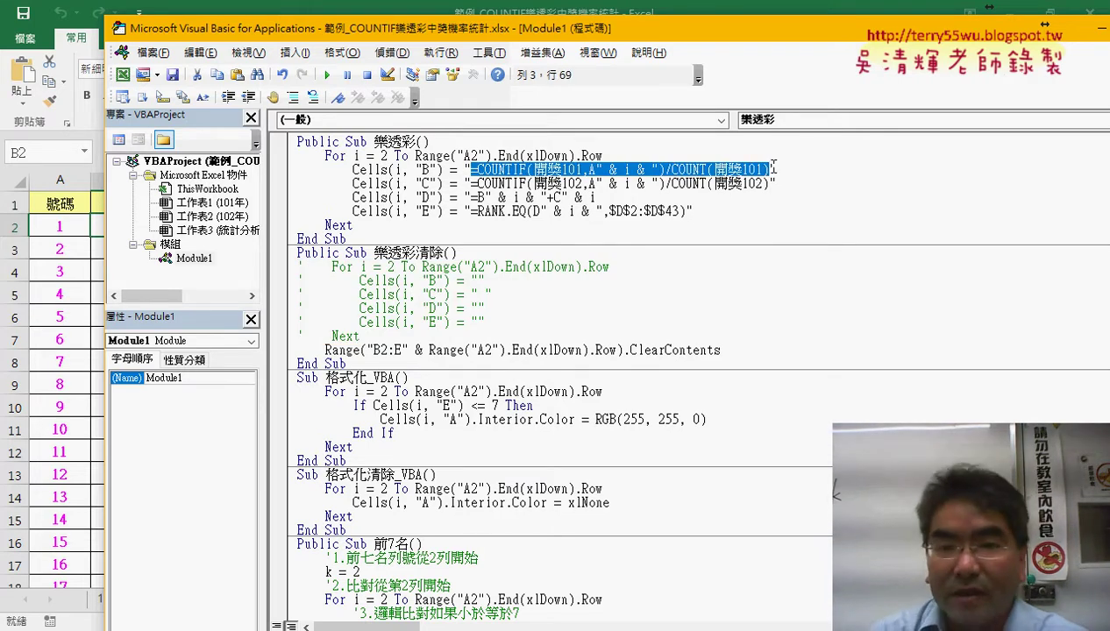
key("ctrl+v")
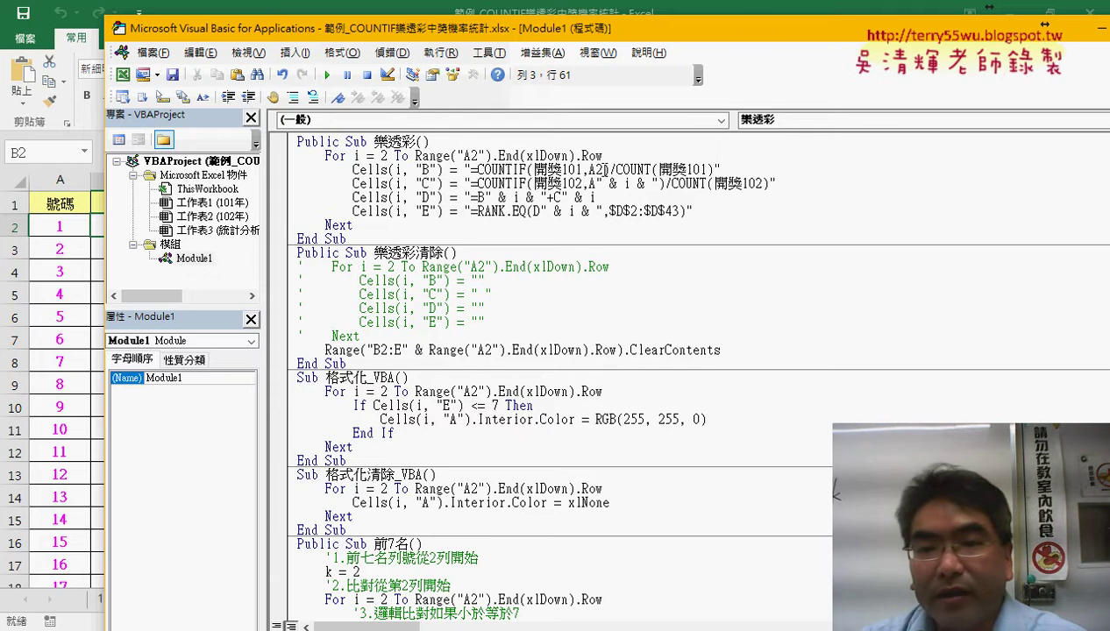
Replace the fixed row 2 in A2 with " & i & ", comparing it to the column C and D concatenations
left_click_drag(603, 169, 595, 169)
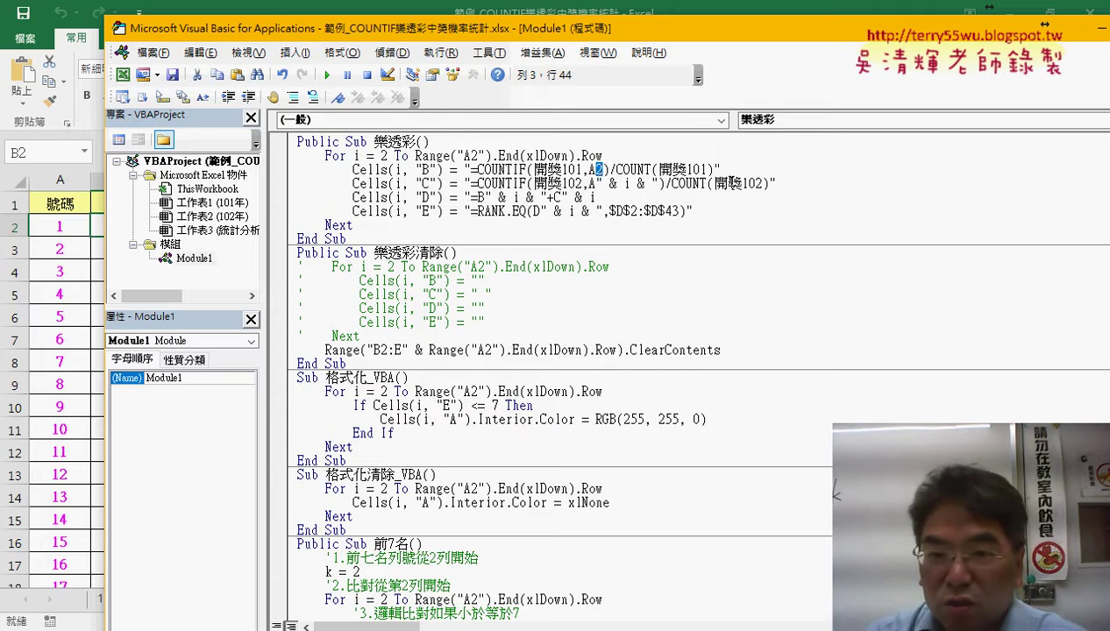
type("\"\"")
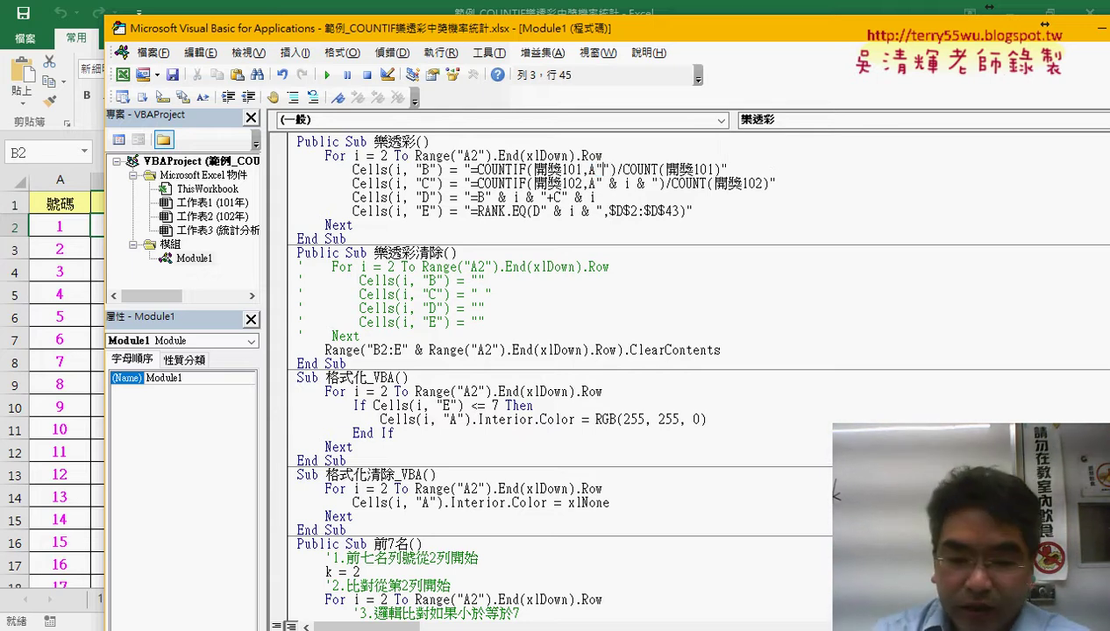
type("&")
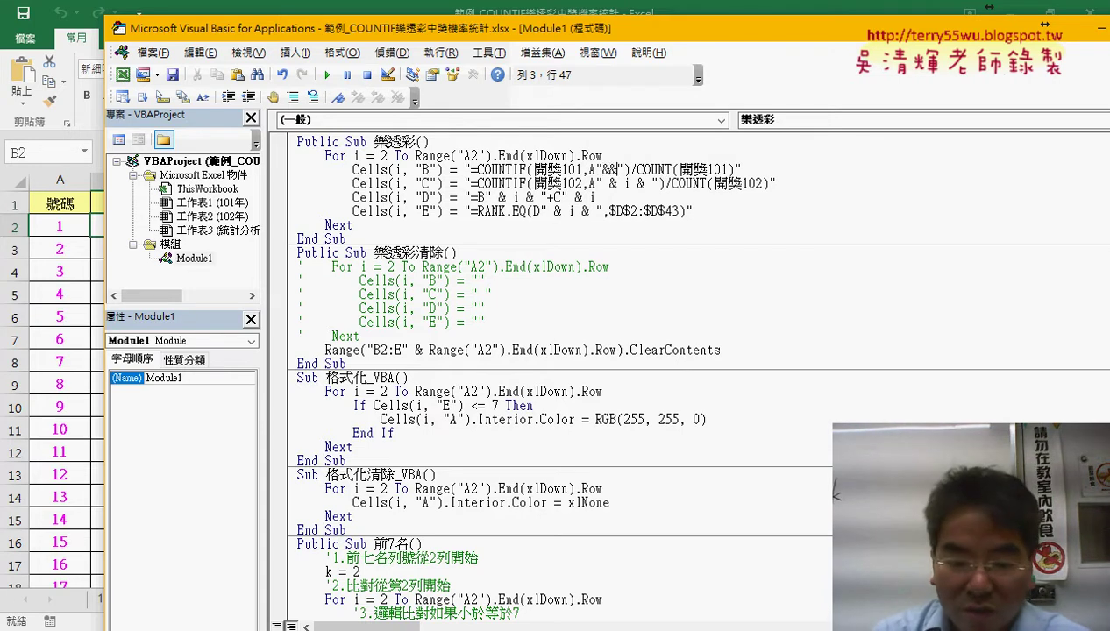
type("i&")
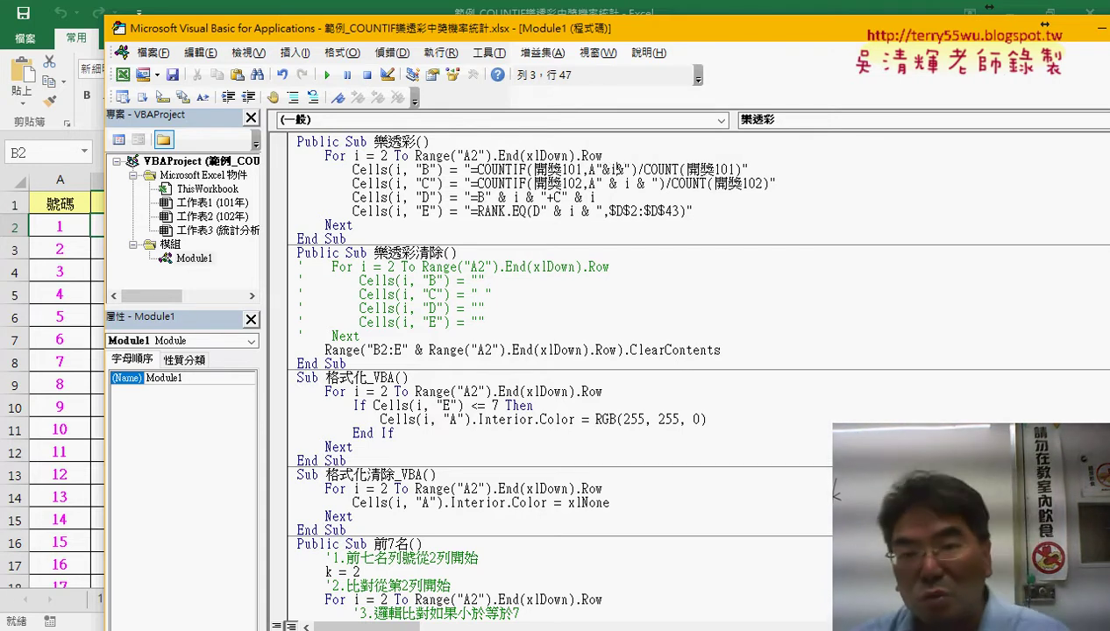
key("Right")
key("Right")
key("Right")
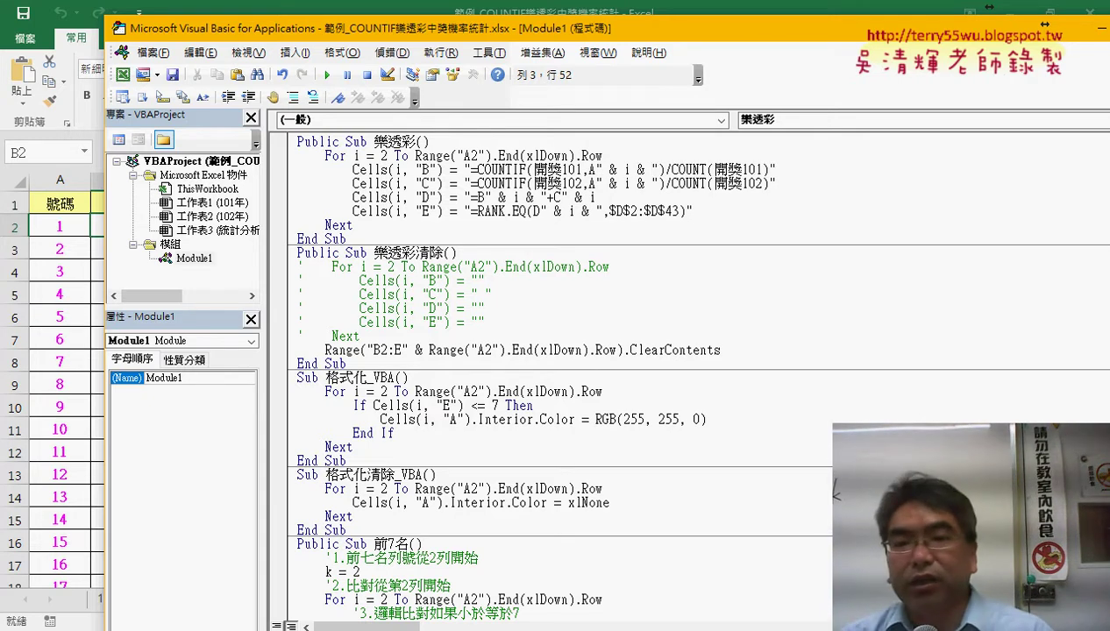
key("Left")
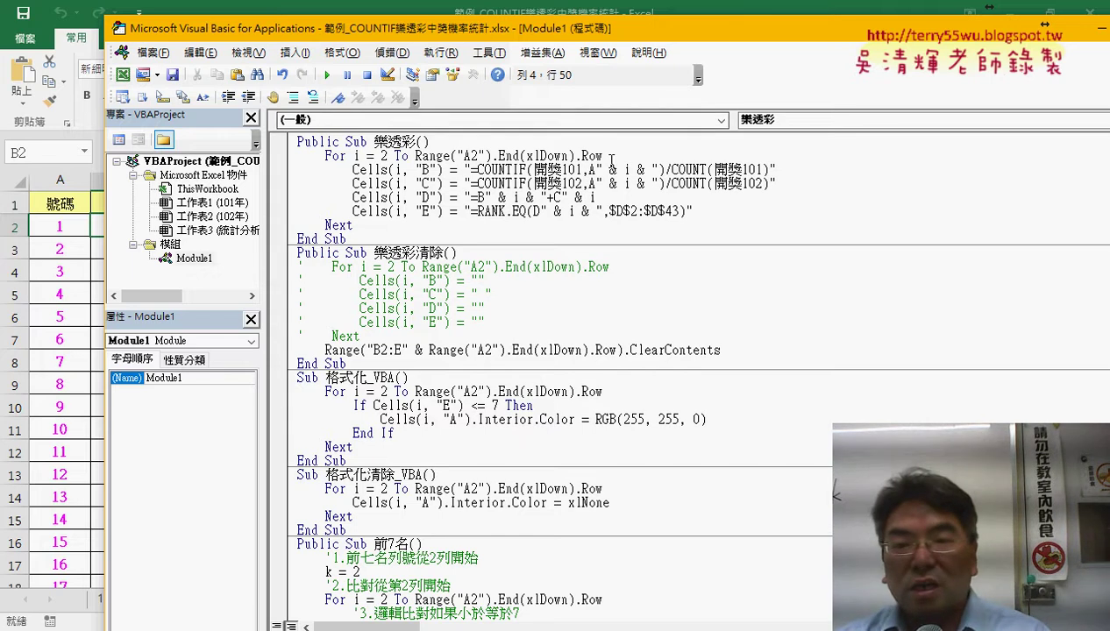
left_click(639, 172)
left_click_drag(658, 184, 597, 184)
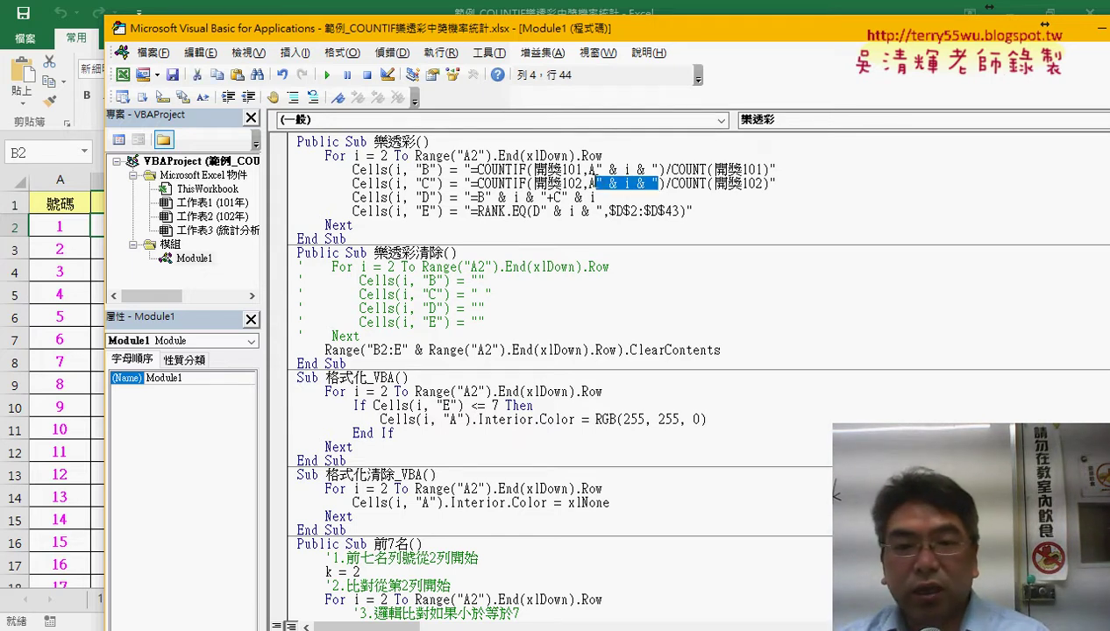
left_click_drag(482, 197, 568, 198)
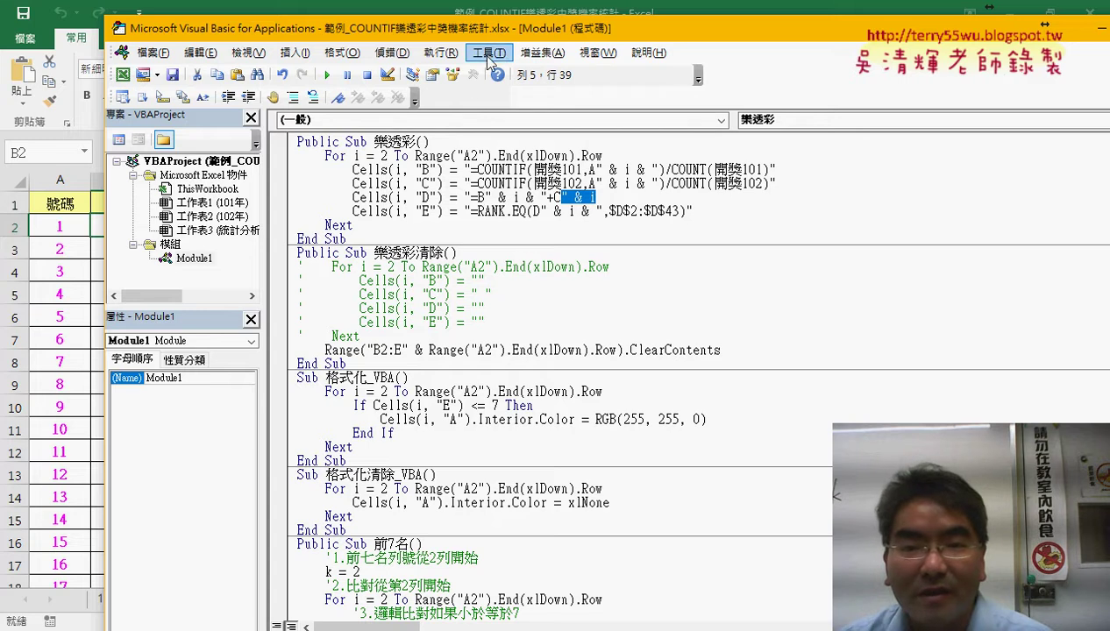
key("alt+F11")
Check D2's =B2+C2 formula on the sheet, then return to the macro code
double_click(383, 227)
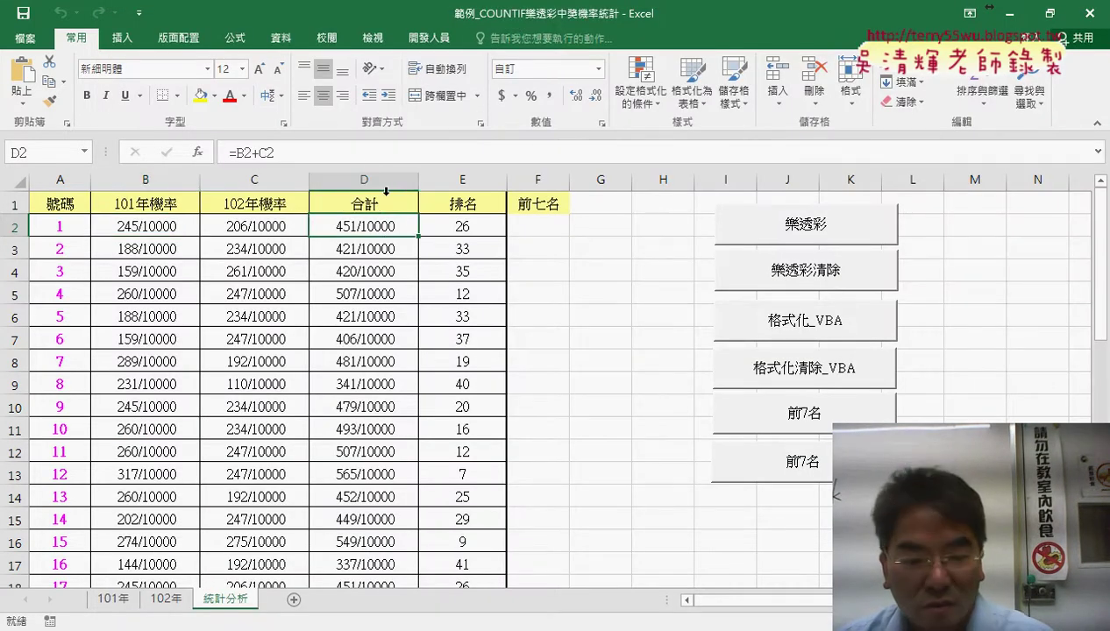
triple_click(292, 153)
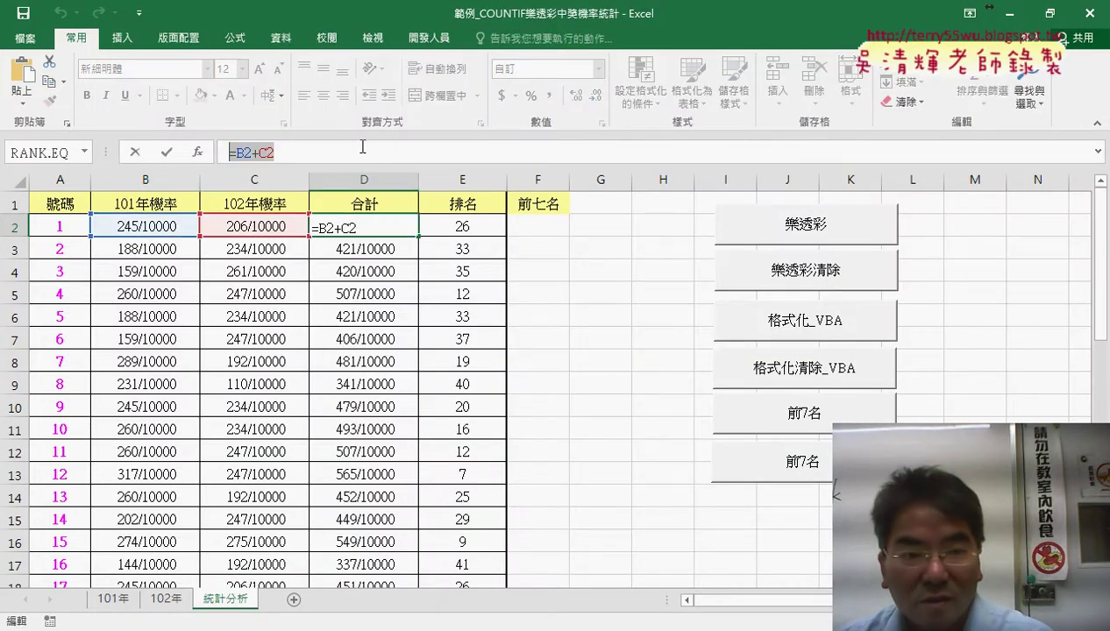
left_click(136, 152)
left_click(370, 630)
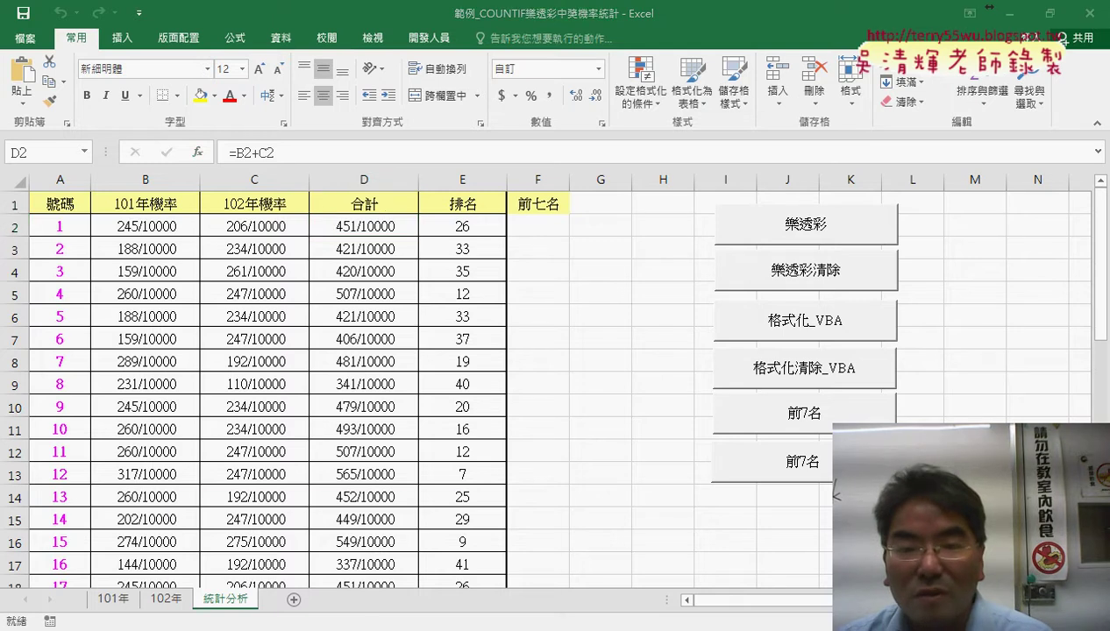
left_click(472, 566)
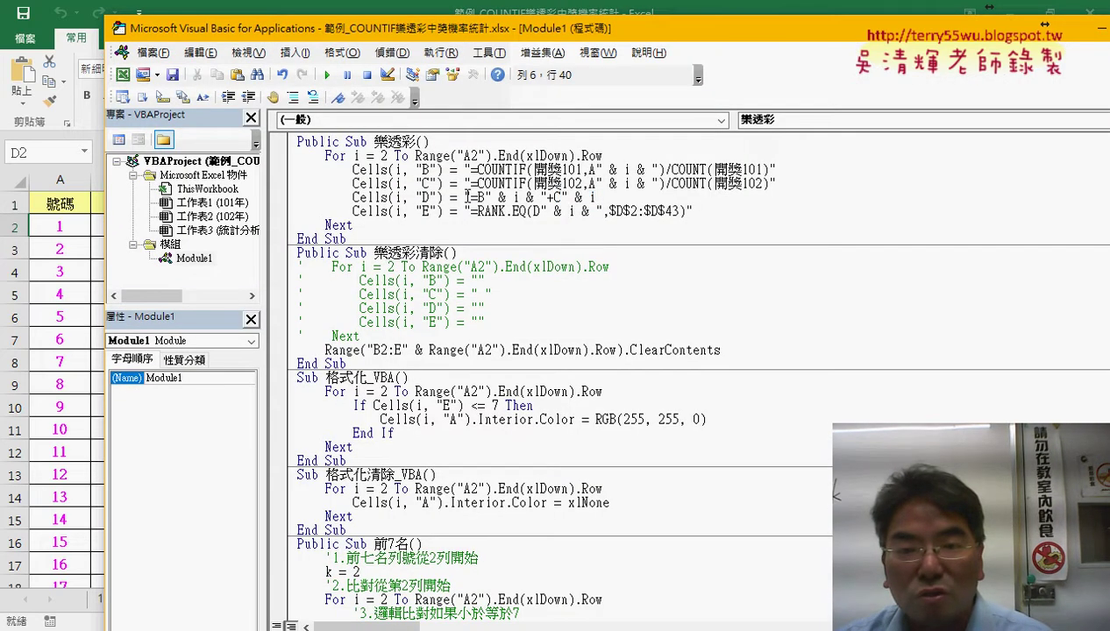
Replace the column D string with "=B2+C2" and swap the row after B for " & i & "
left_click_drag(471, 198, 598, 198)
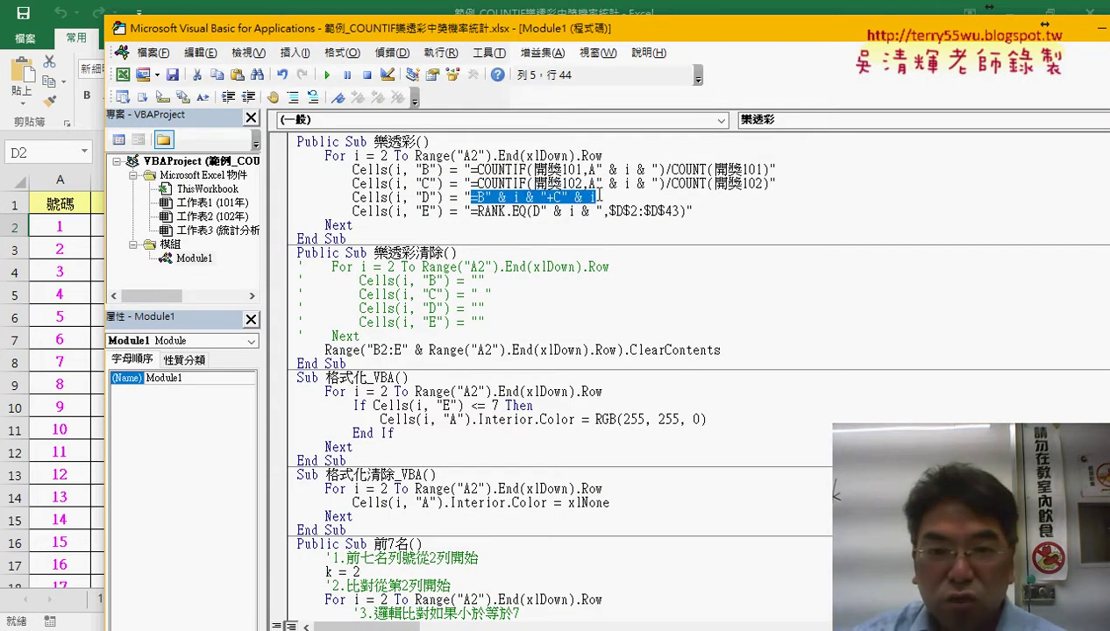
key("Delete")
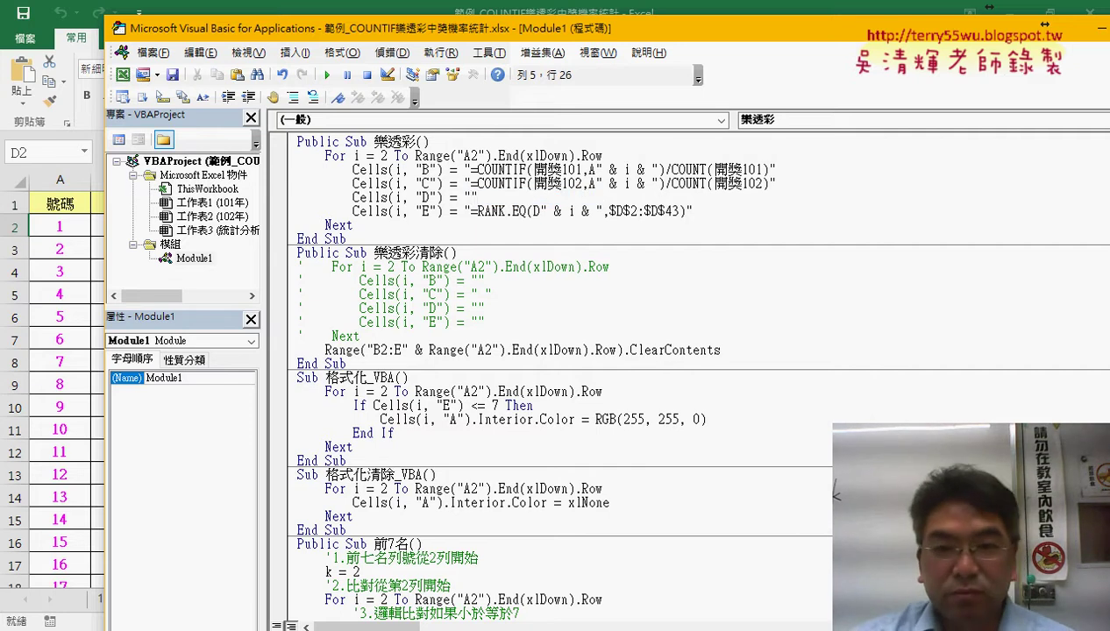
type("=B2+C2")
left_click(697, 348)
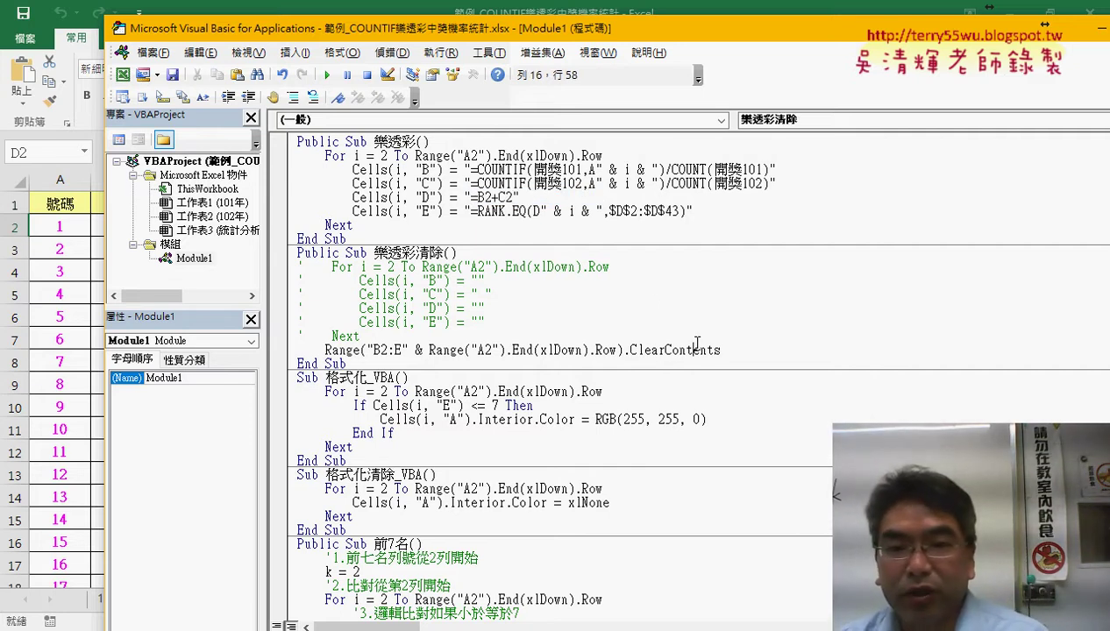
left_click_drag(491, 199, 486, 198)
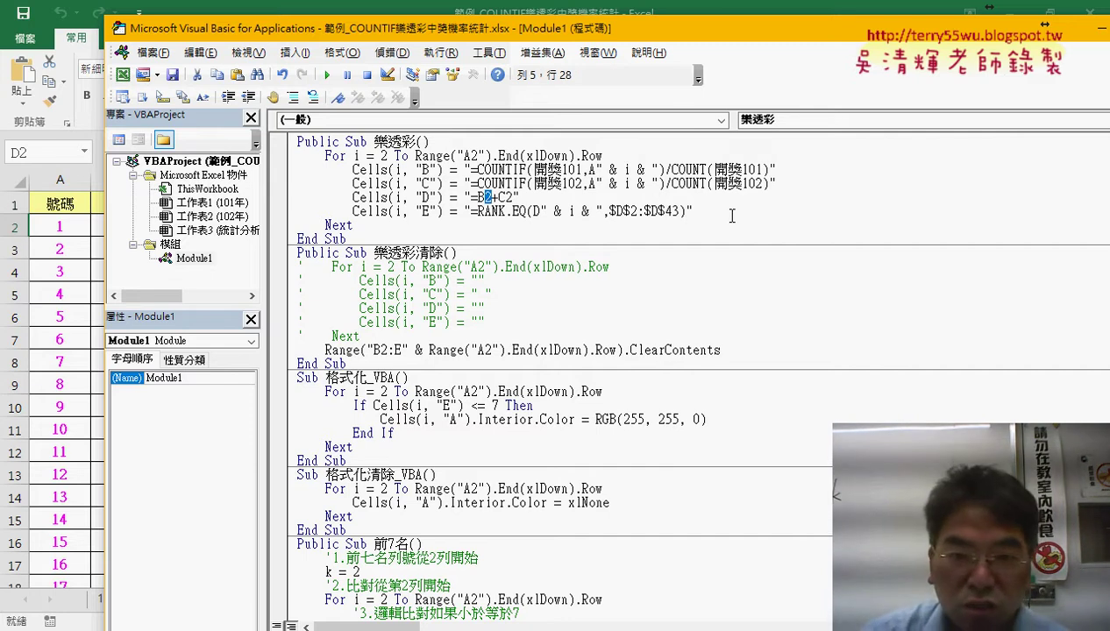
type("\"\"")
key("Left")
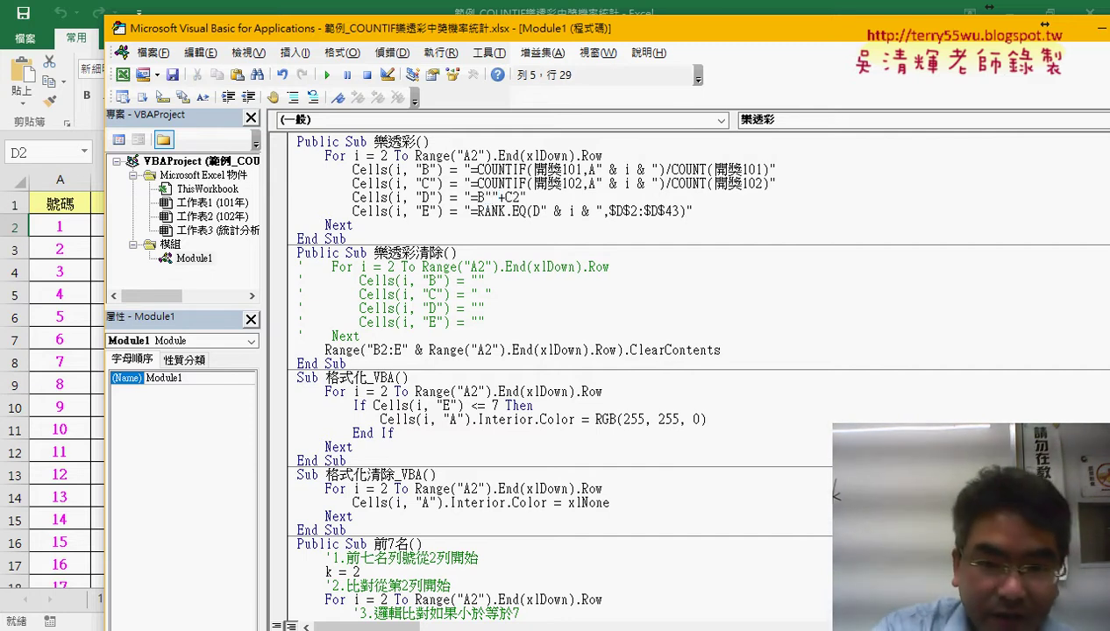
type("&&")
type("i")
key("Delete")
key("Delete")
key("Delete")
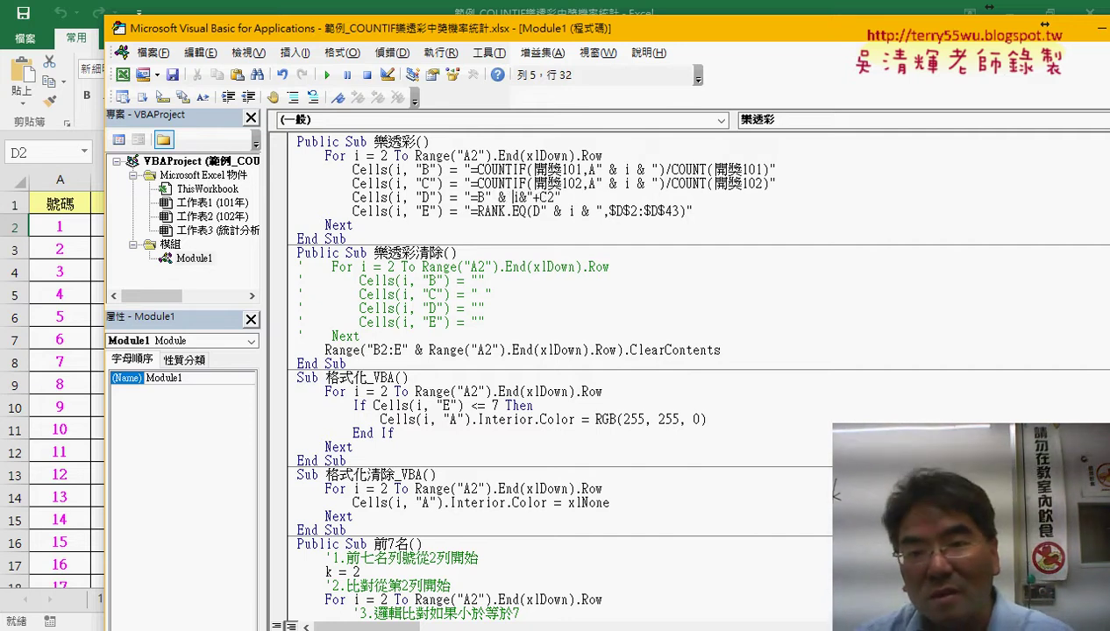
type("& i &")
left_click(547, 197)
Replace the 2 after +C with " & i, giving "=B" & i & "+C" & i
left_click(561, 197)
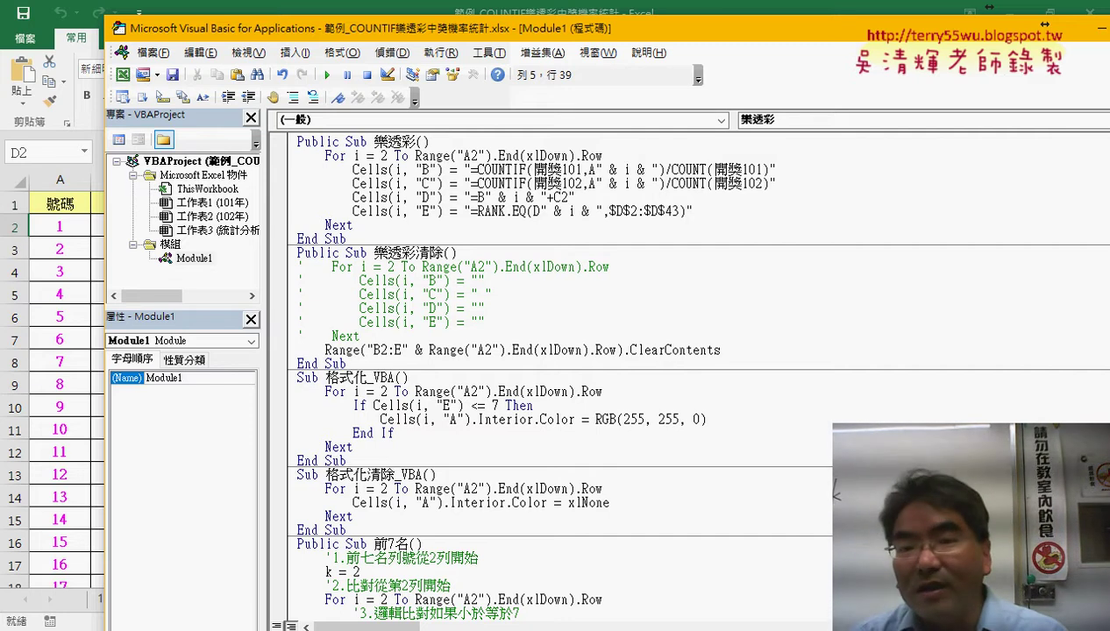
key("Right")
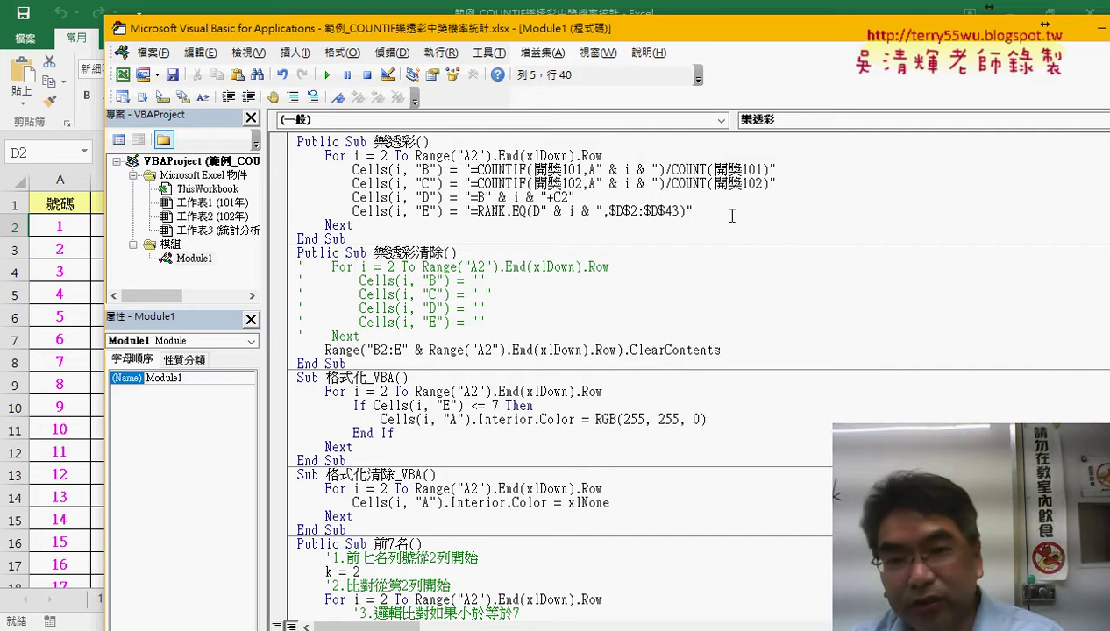
key("shift+Left")
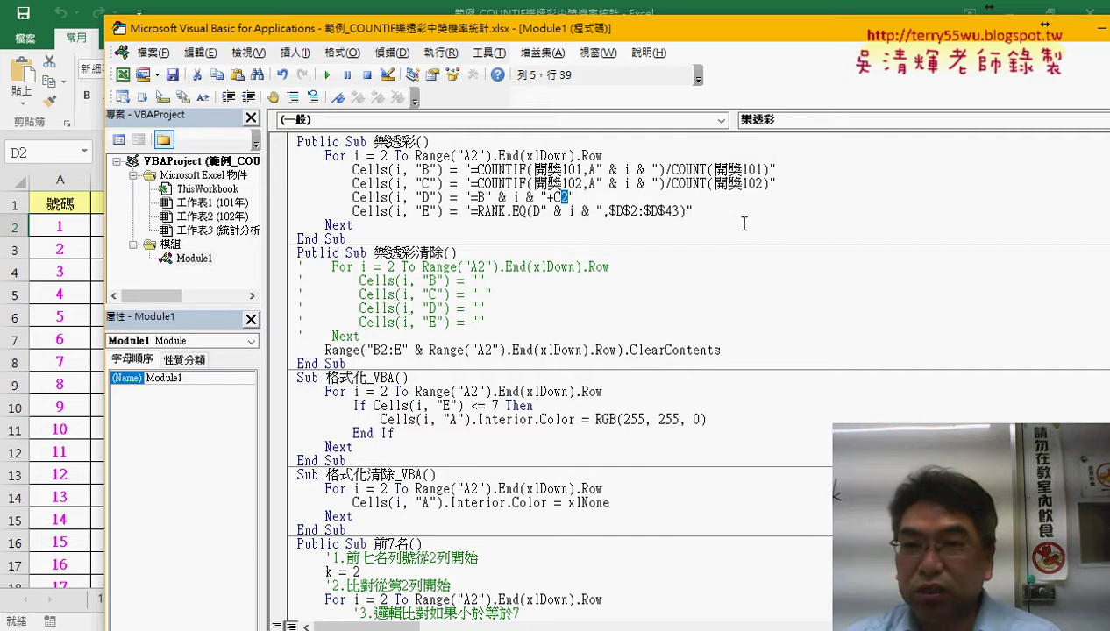
key("BackSpace")
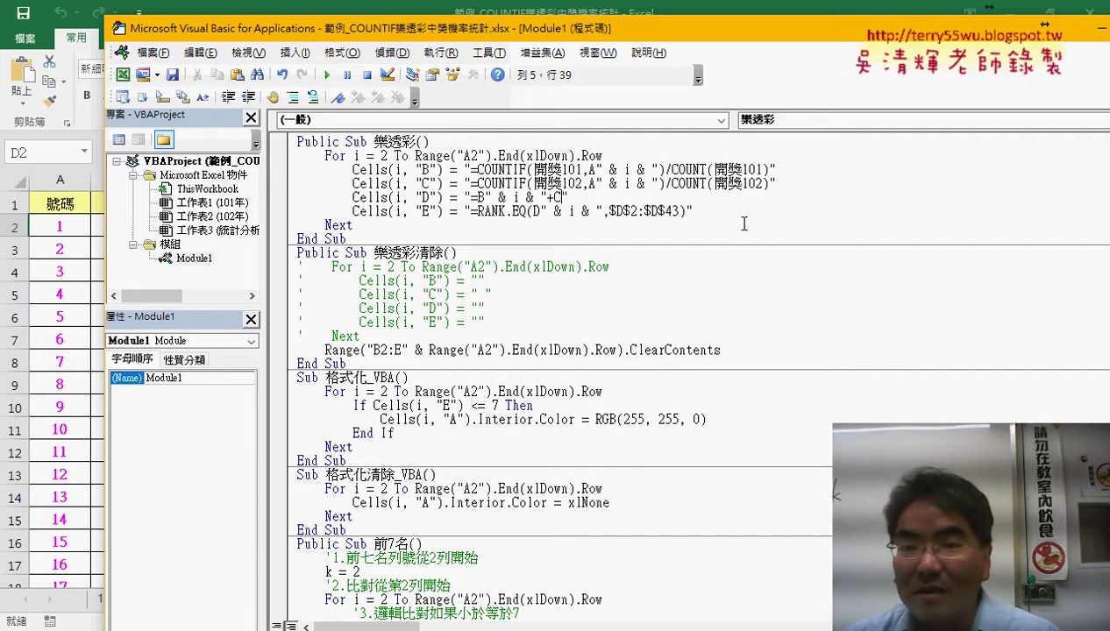
type("\"")
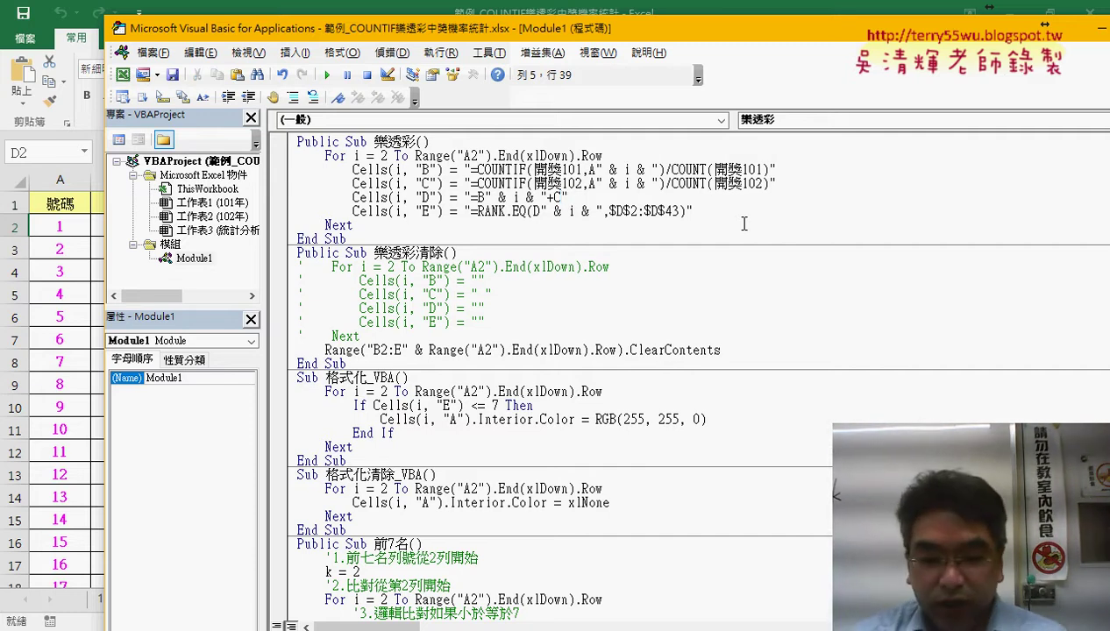
key("Right")
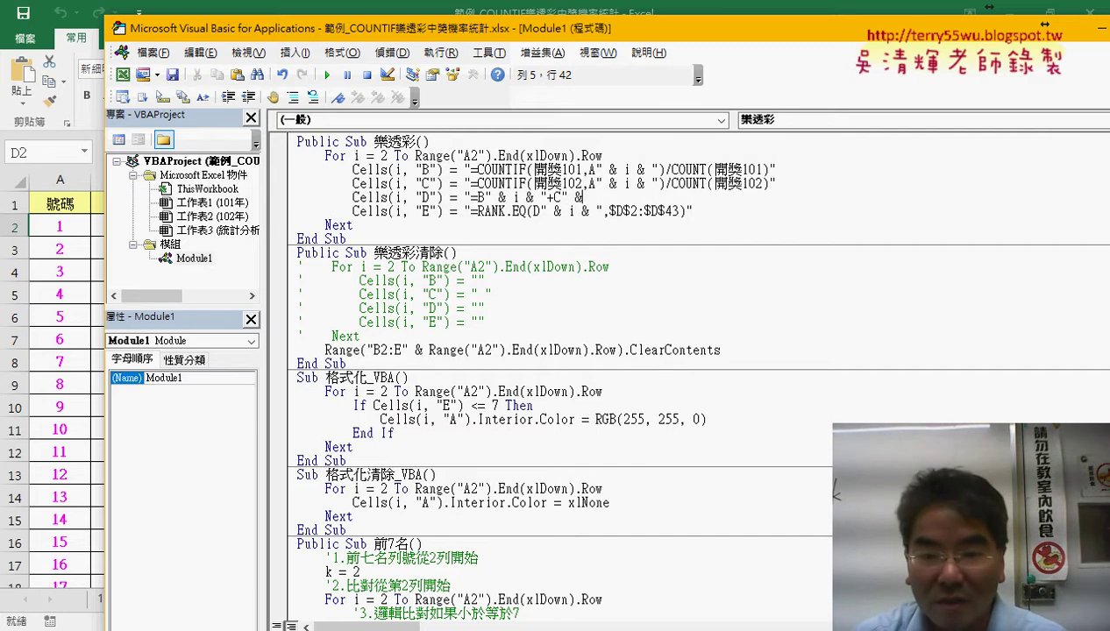
type("i")
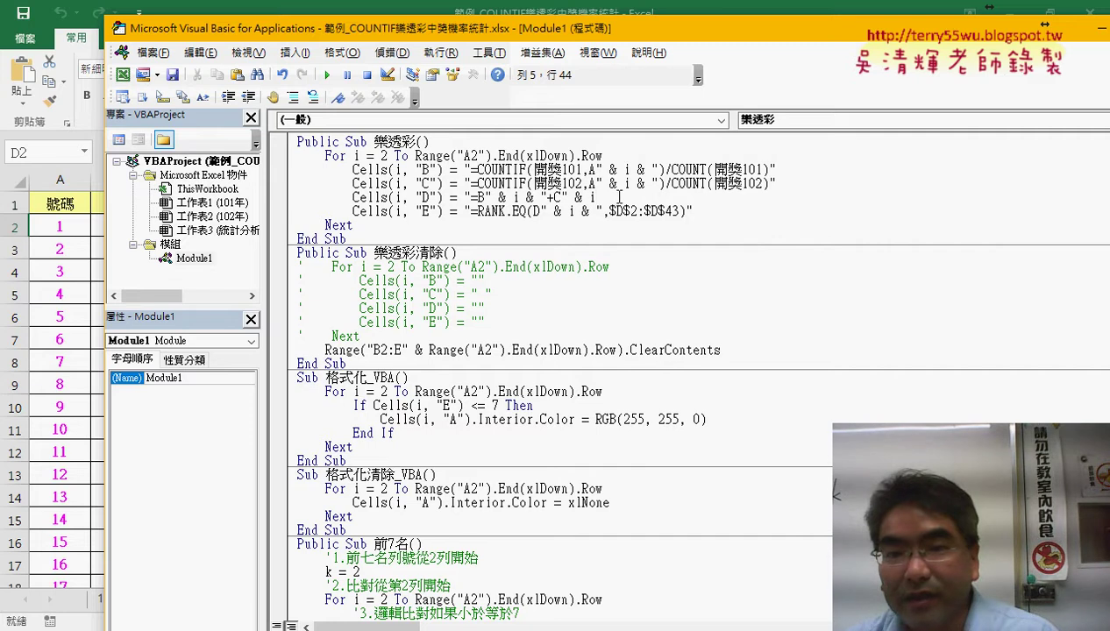
Try an alternate ending on the column D line, then restore it to "=B" & i & "+C" & i
left_click_drag(619, 197, 572, 200)
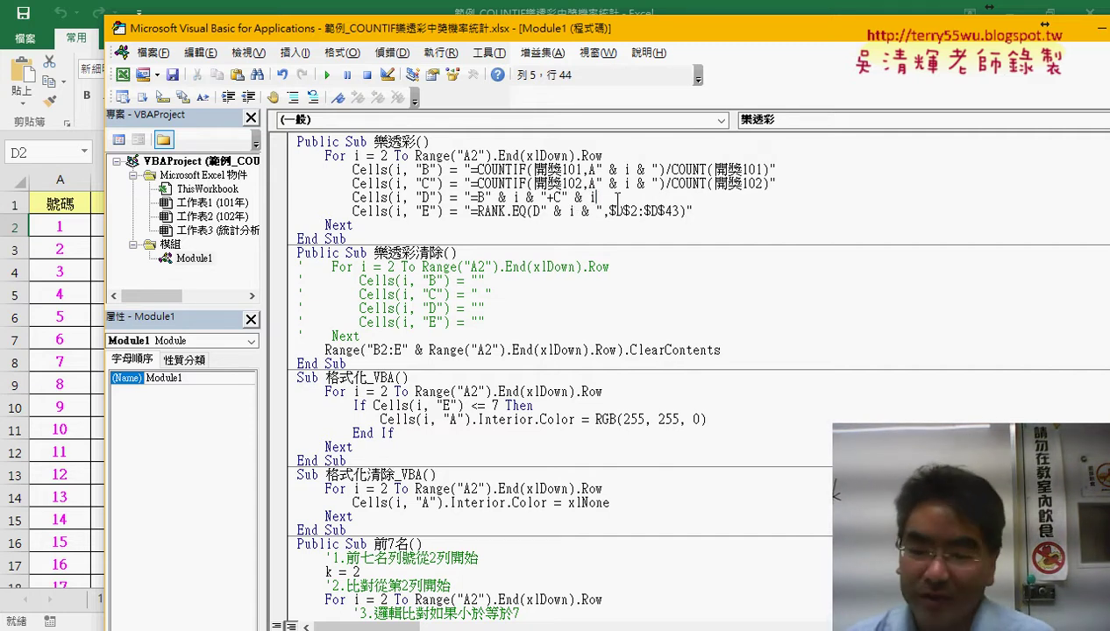
key("Delete")
key("Left")
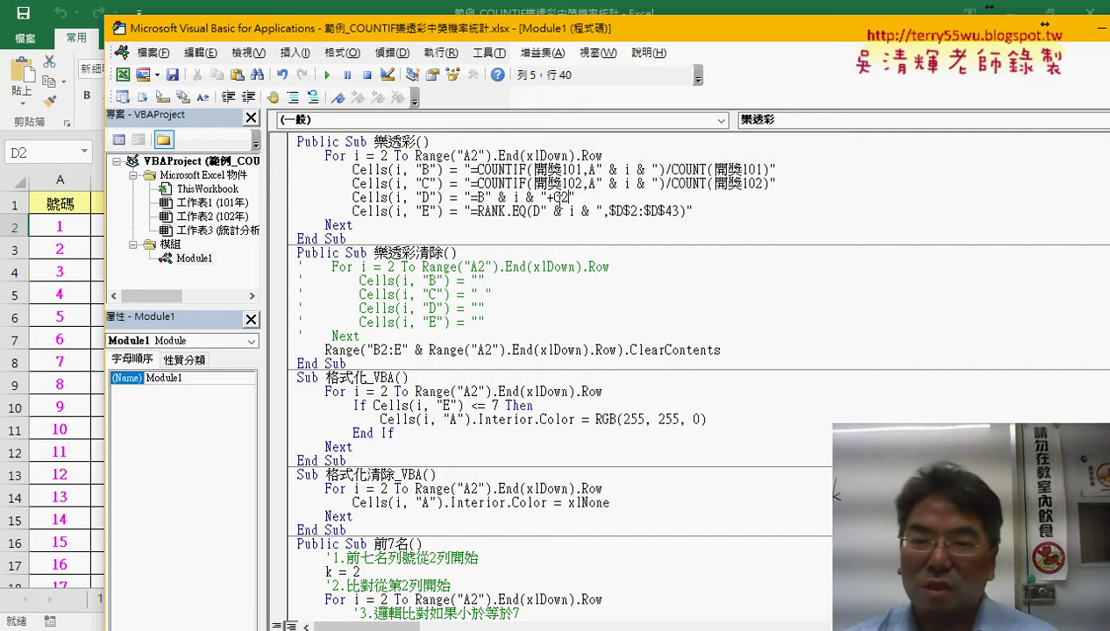
type("2")
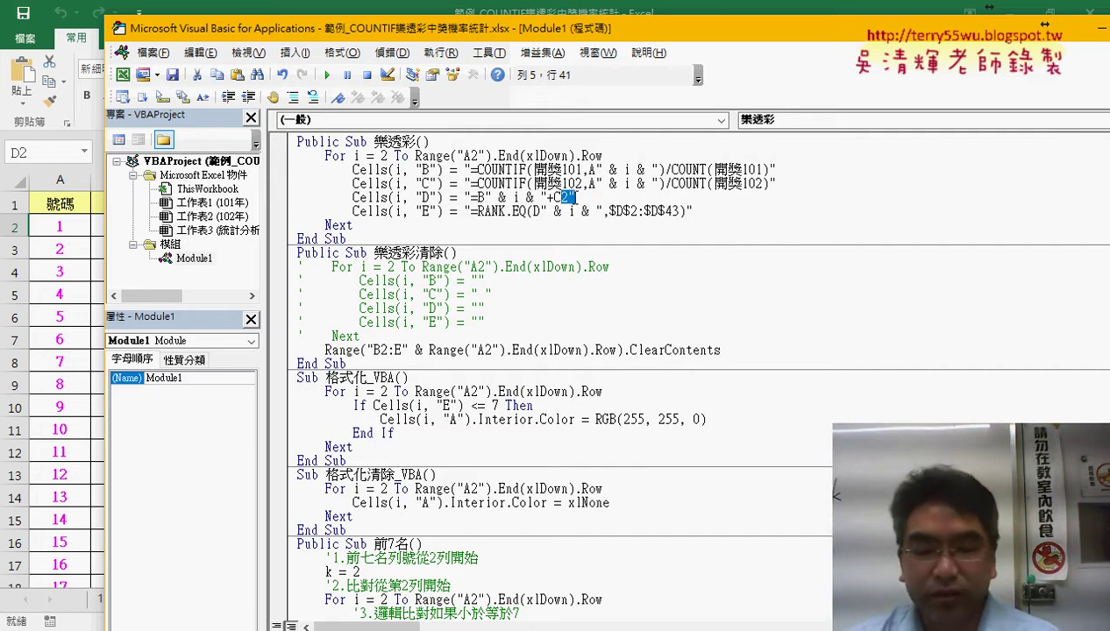
type("\"\"")
key("Left")
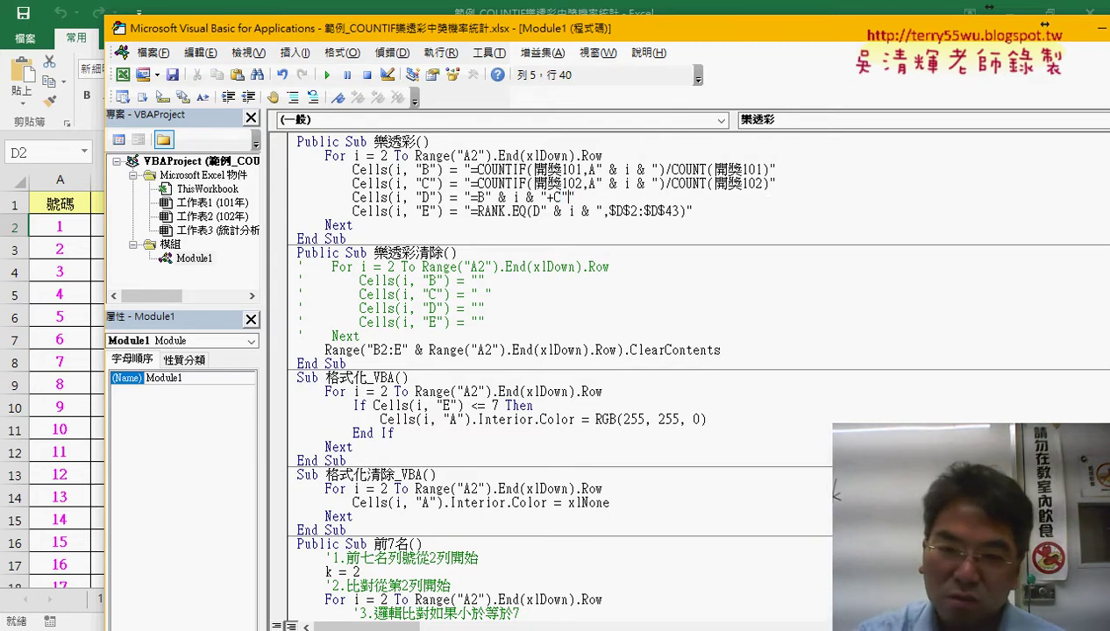
type("&")
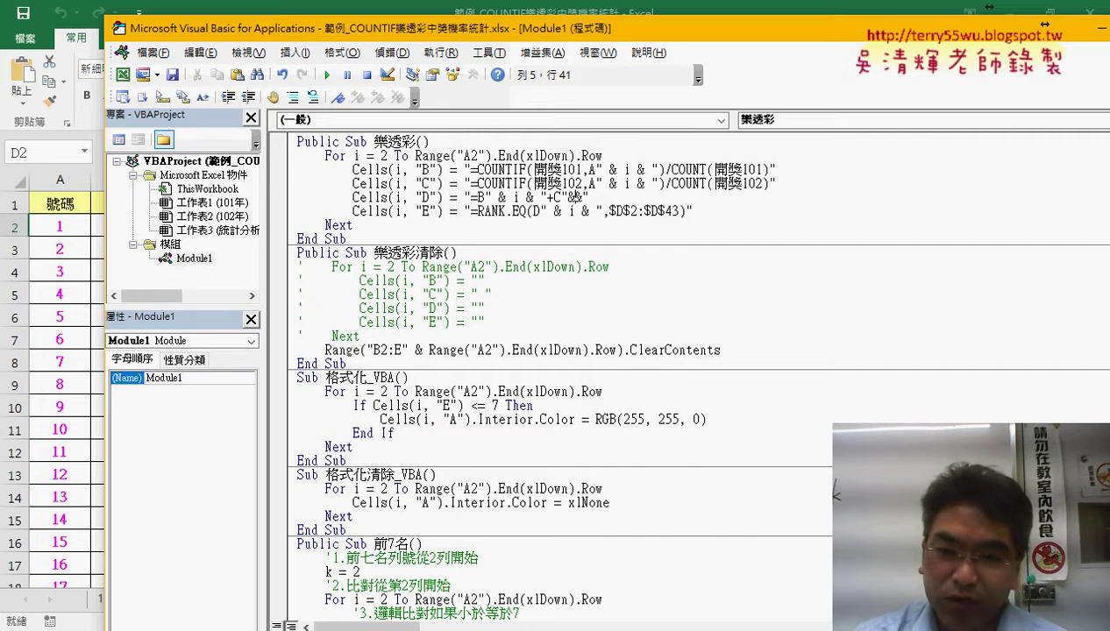
type("i")
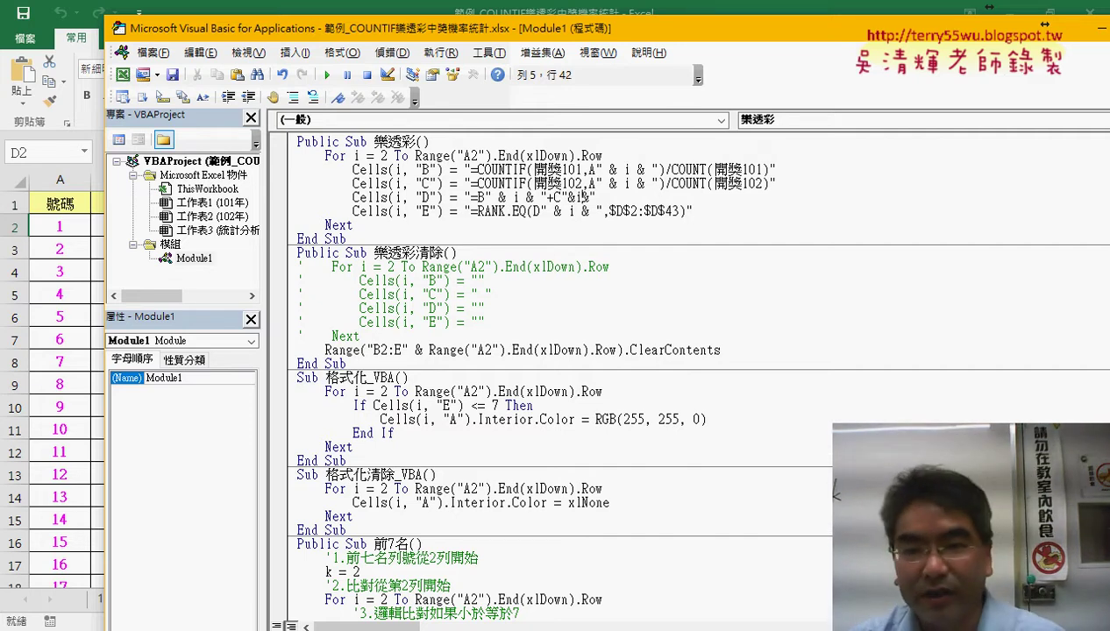
key("BackSpace")
key("BackSpace")
key("BackSpace")
type("& i & ")
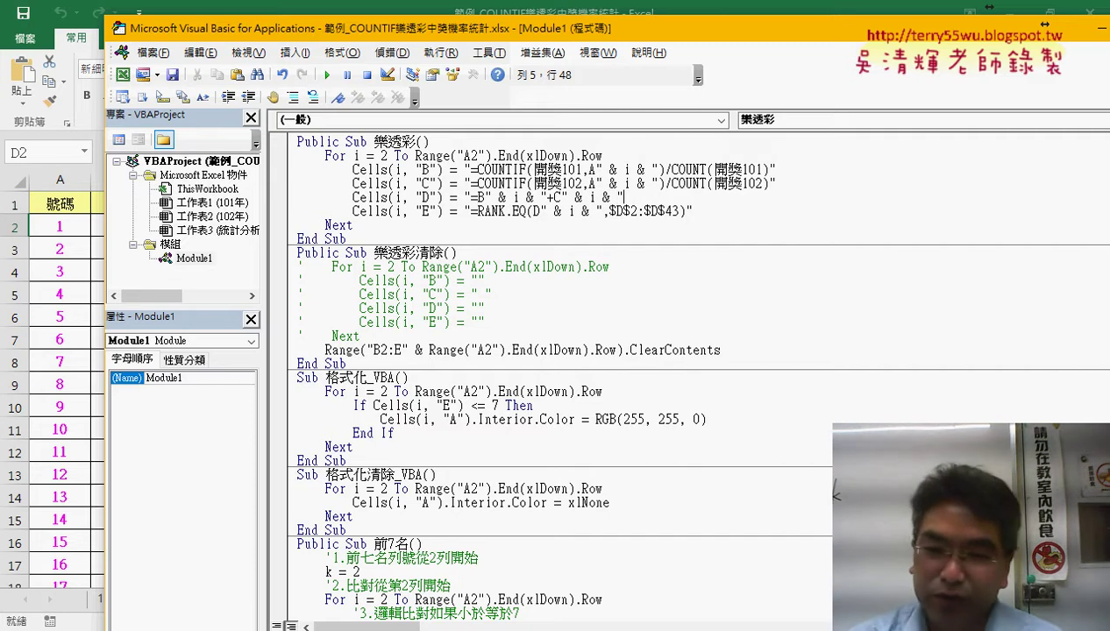
type(" \"")
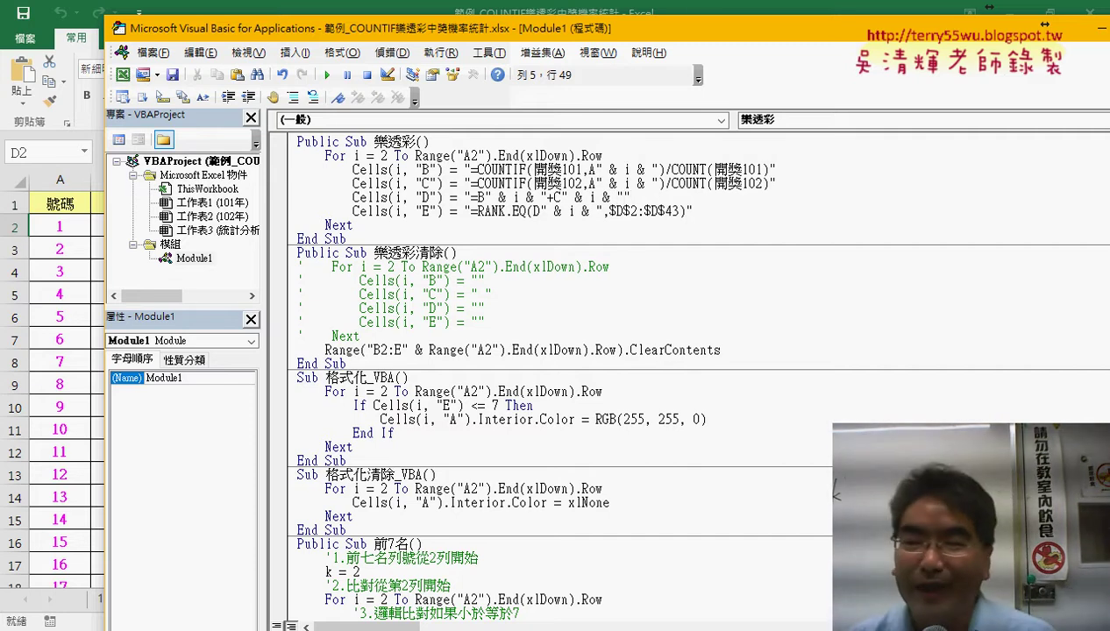
key("shift+Left")
key("shift+Left")
key("shift+Left")
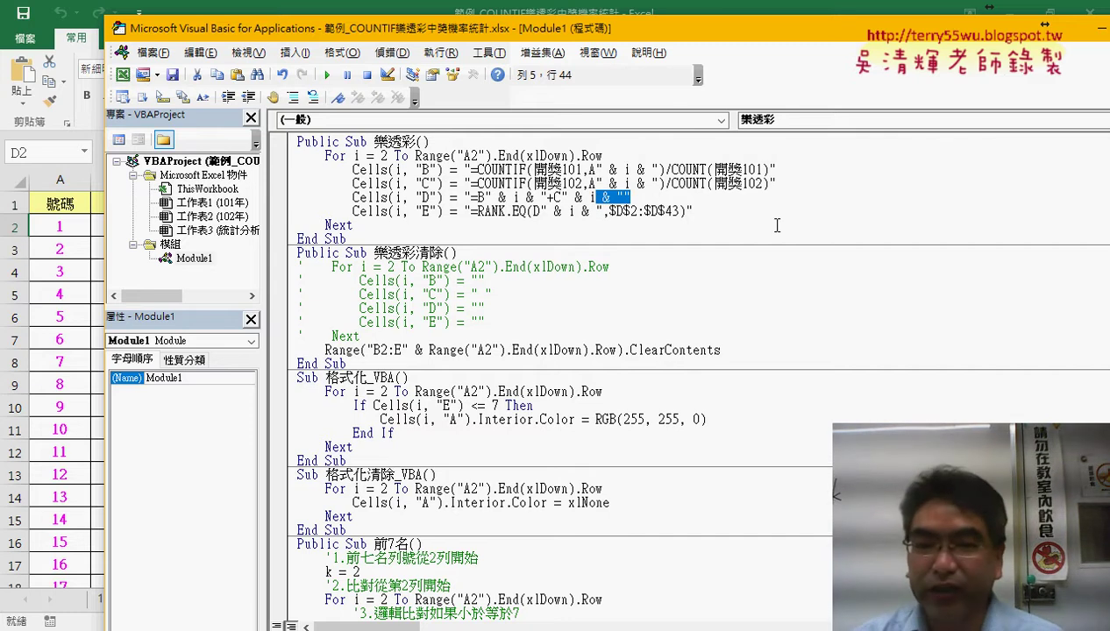
key("Delete")
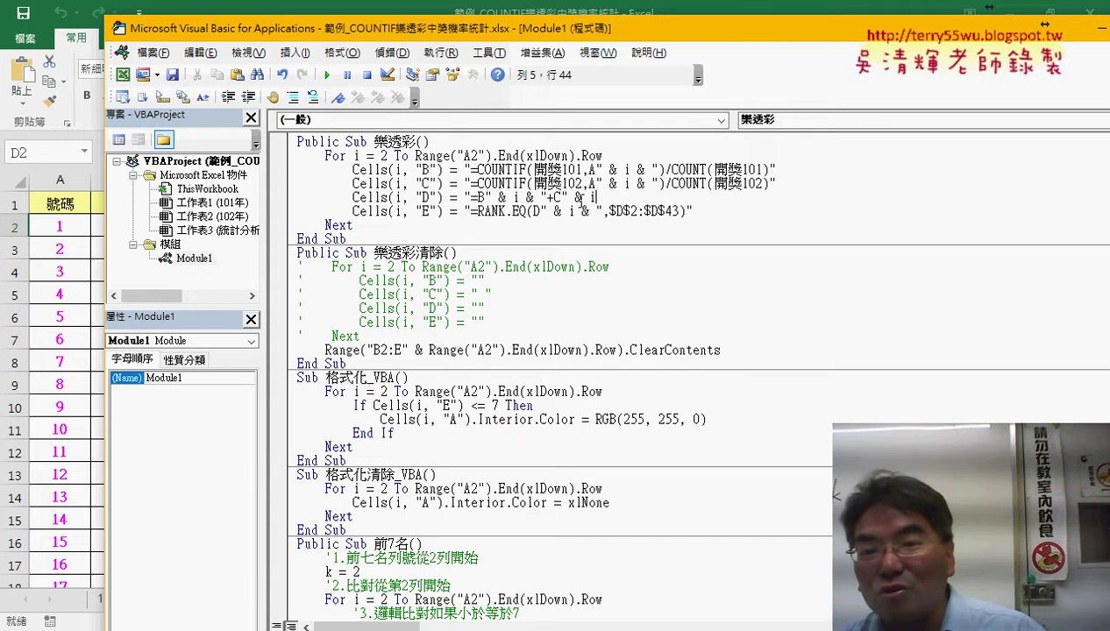
Highlight the ampersand before the final i and move the code window beside the sheet
left_click_drag(587, 200, 569, 199)
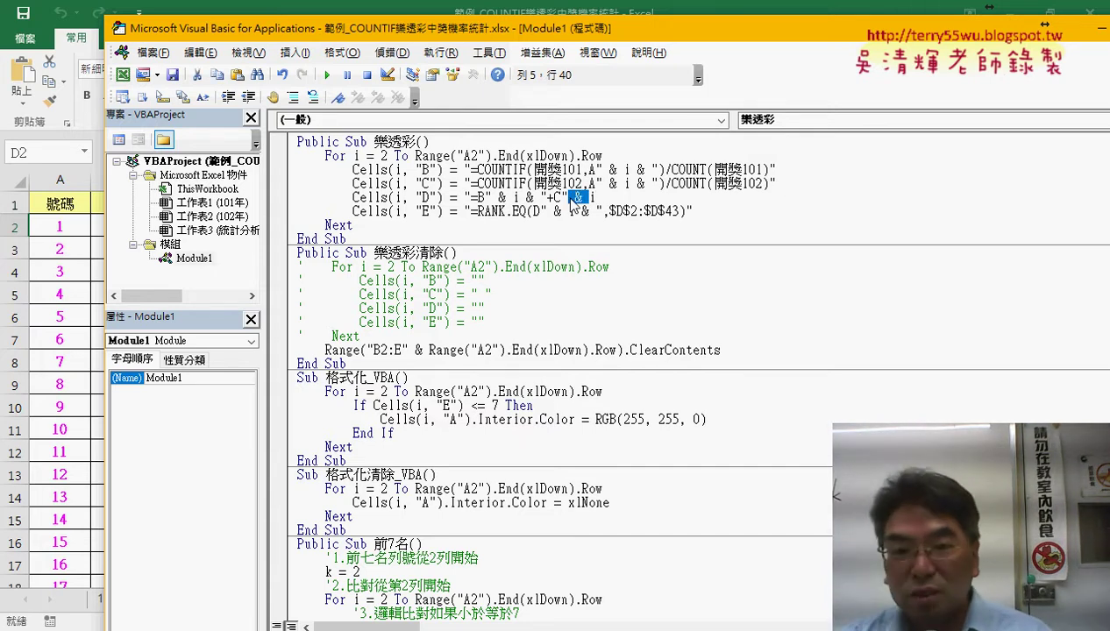
left_click(576, 221)
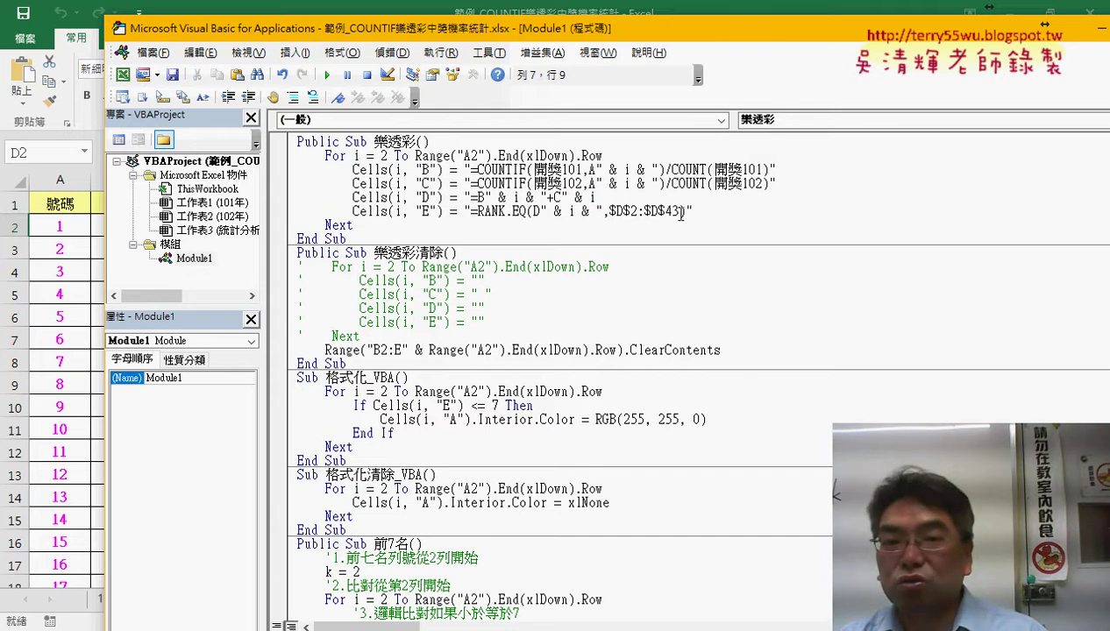
mouse_move(748, 33)
left_mouse_down()
mouse_move(683, 31)
mouse_move(1074, 28)
left_mouse_up()
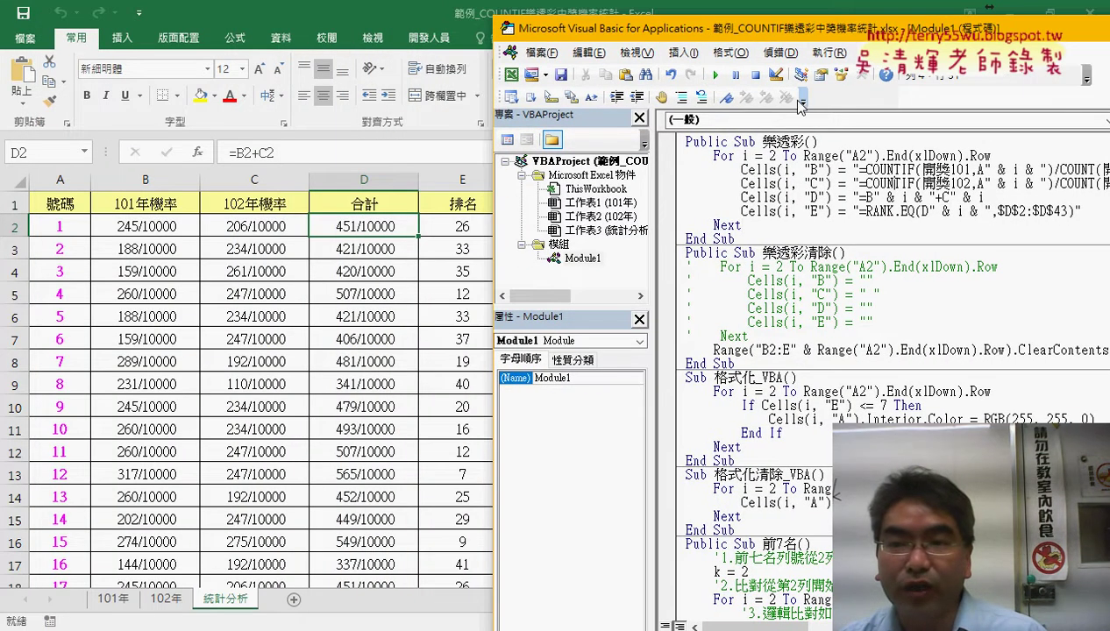
Run the statistics macro, check E2's =RANK.EQ(D2,$D$2:$D$43) formula, and right-click the 格式化_VBA button
left_click(717, 76)
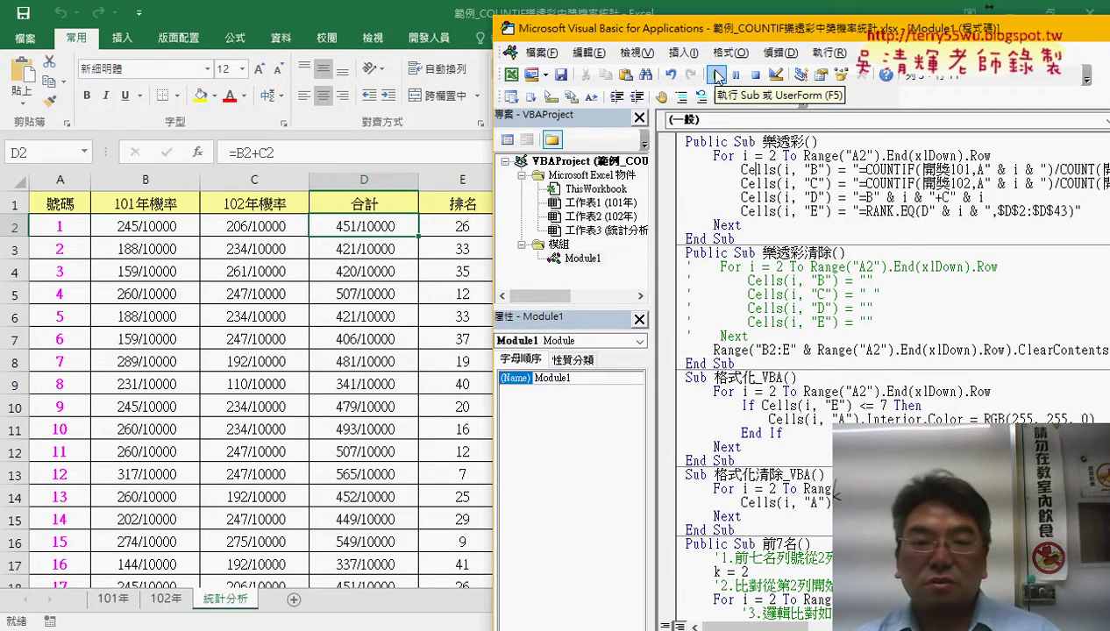
left_click(342, 384)
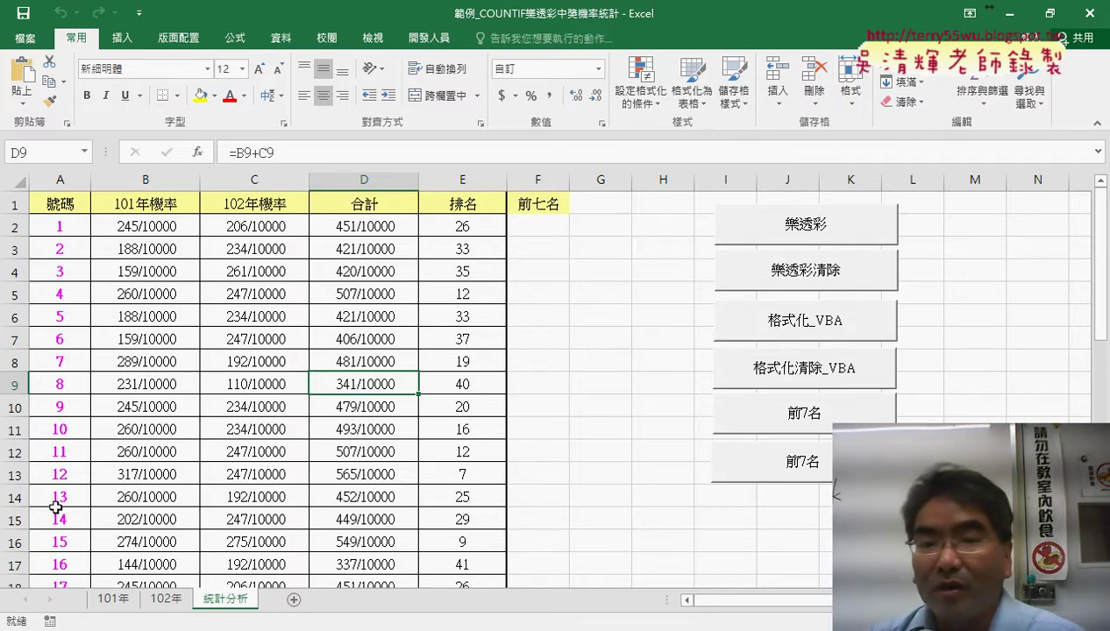
left_click(461, 176)
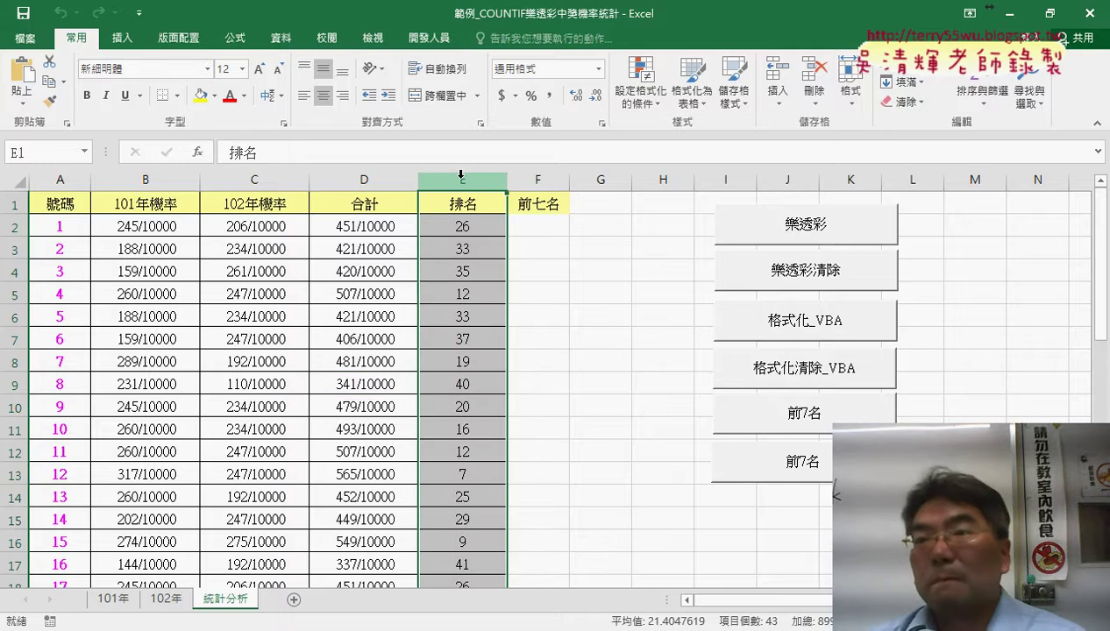
left_click(467, 229)
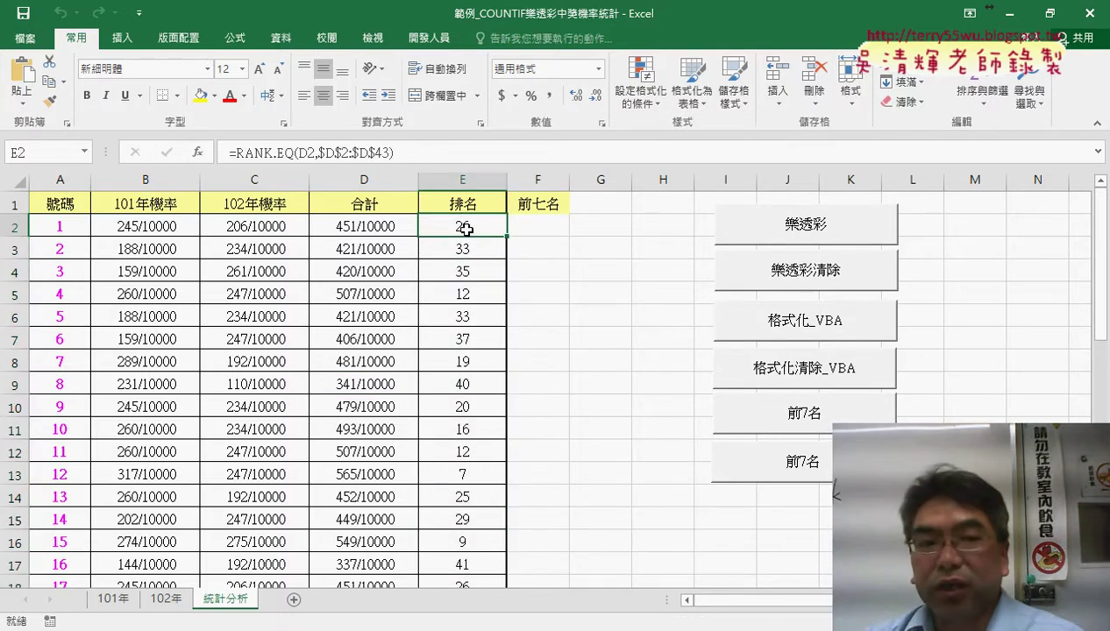
left_click(62, 228)
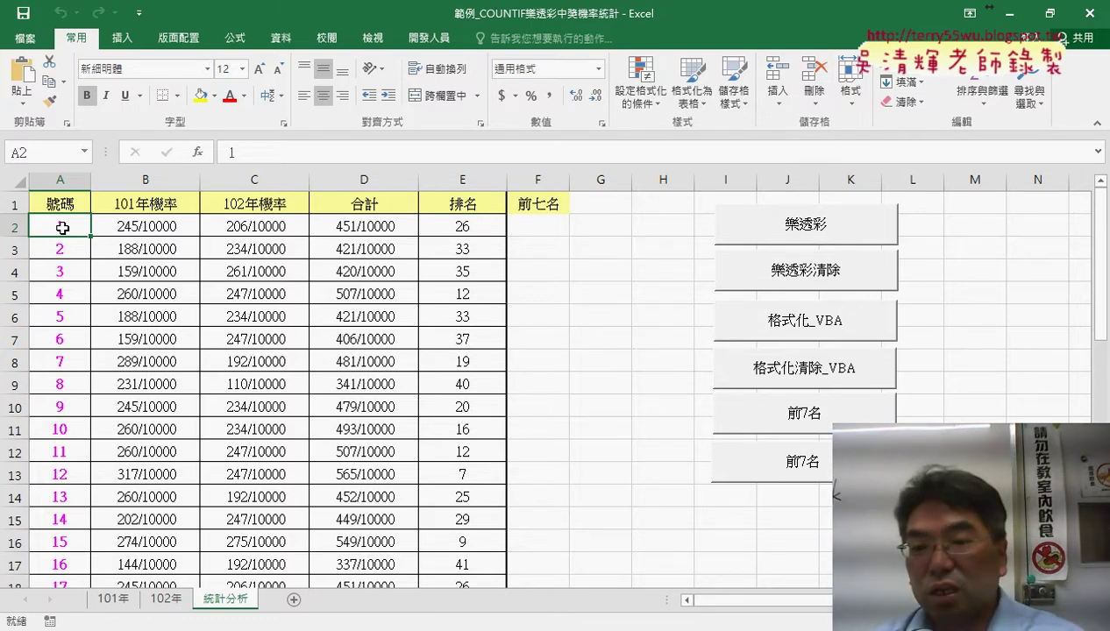
right_click(780, 322)
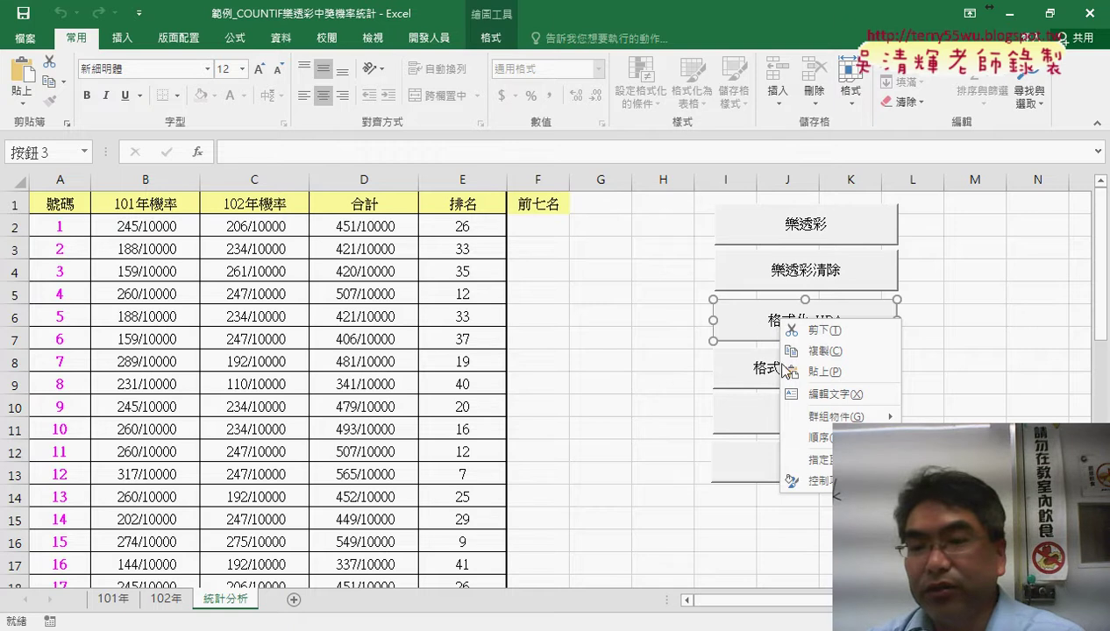
Open the button's 格式化_VBA macro code and mark the loop's last-row range and end
left_click(817, 463)
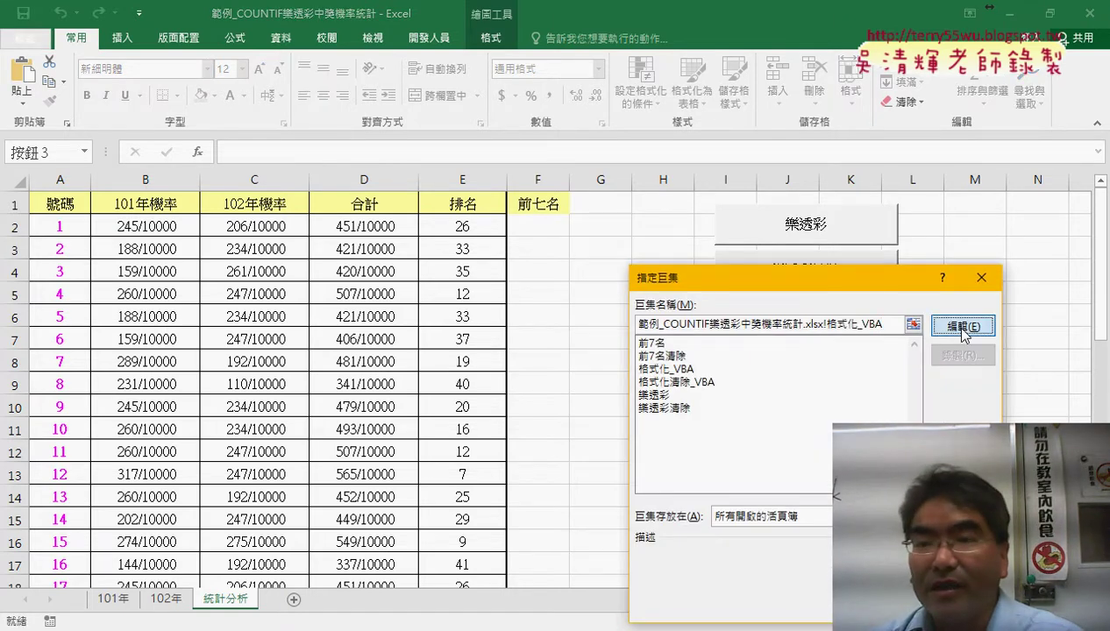
left_click(953, 323)
left_click_drag(810, 28, 488, 33)
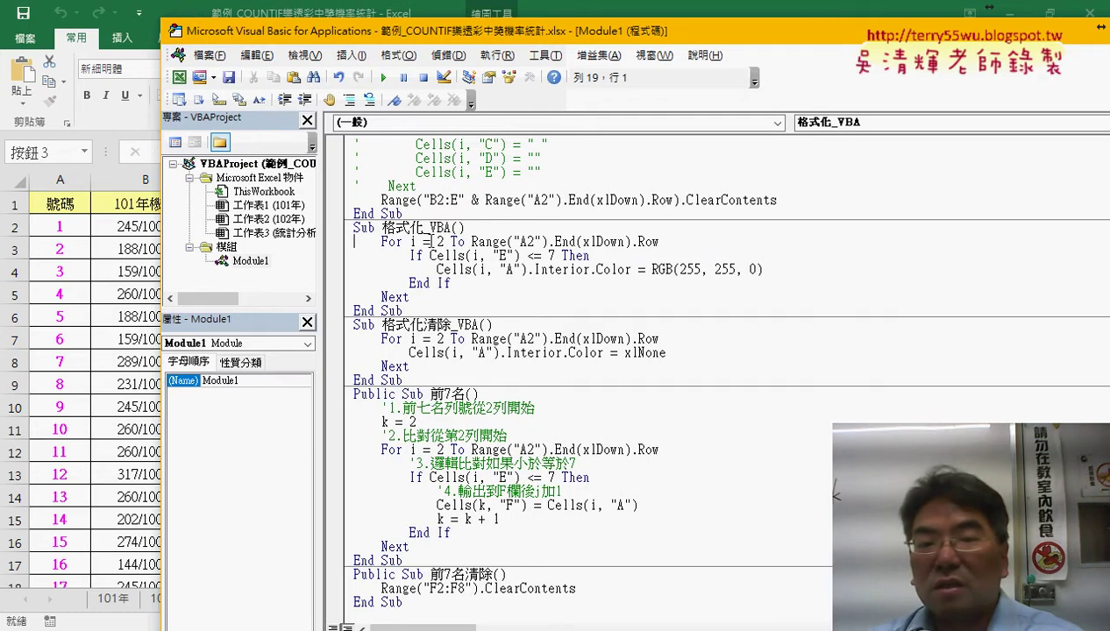
left_click_drag(472, 242, 679, 247)
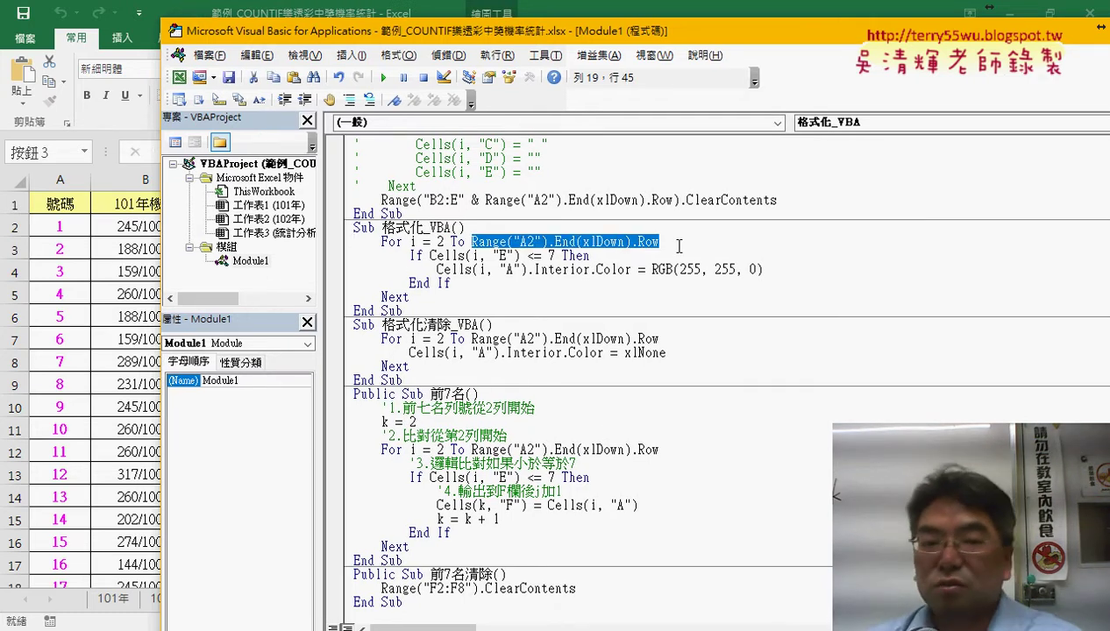
left_click_drag(419, 297, 378, 297)
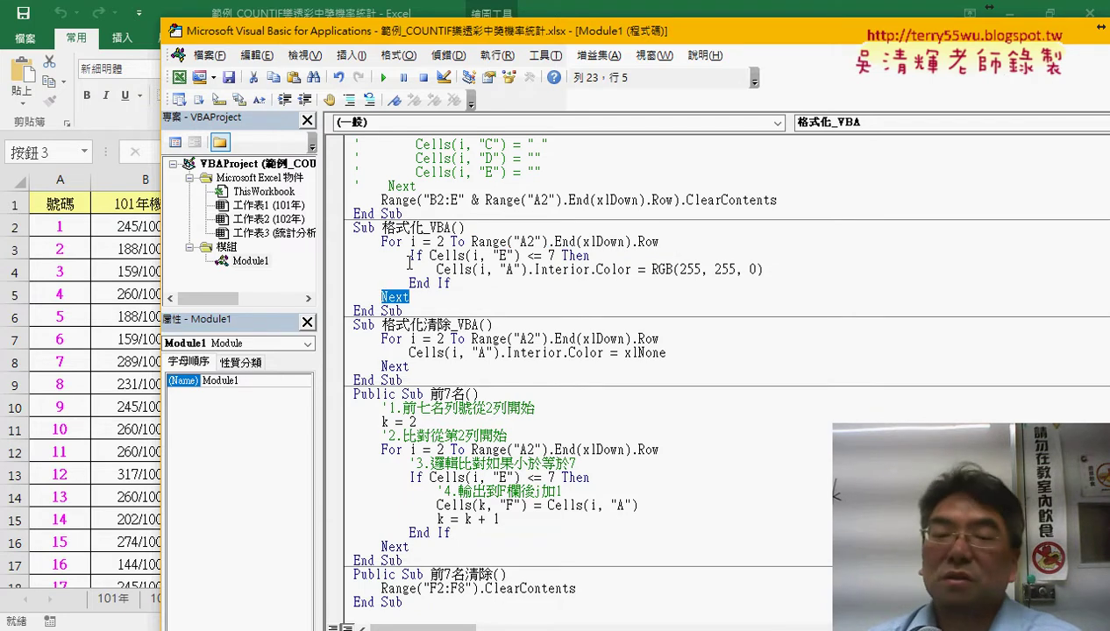
left_click(411, 256)
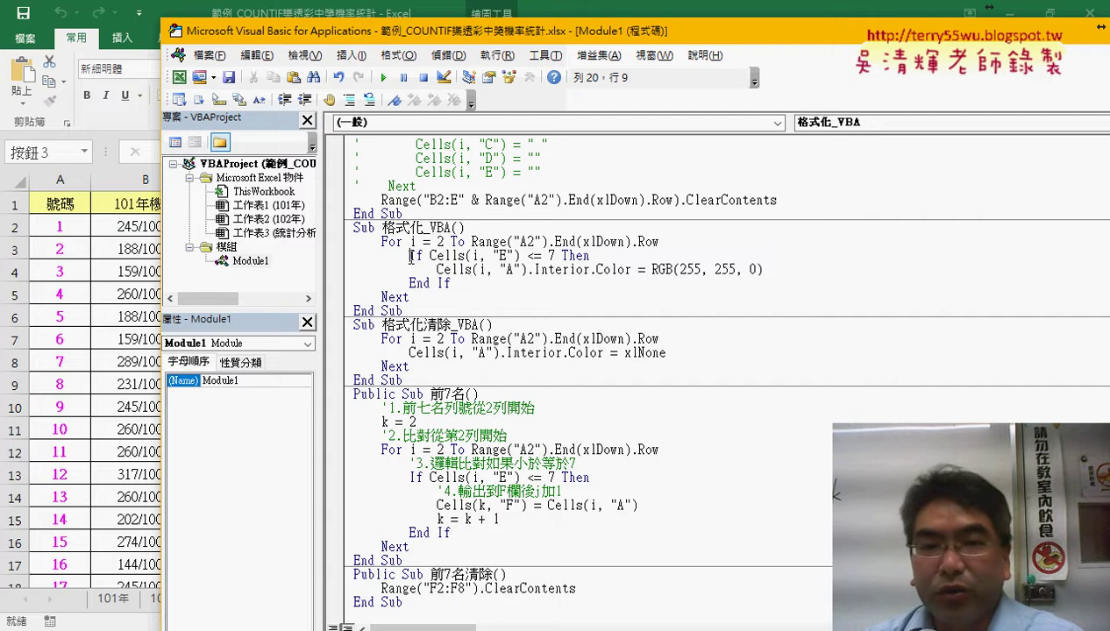
Place the code beside the sheet and annotate the rank <= 7 check and RGB(255, 255, 0) fill
left_click_drag(497, 35, 859, 26)
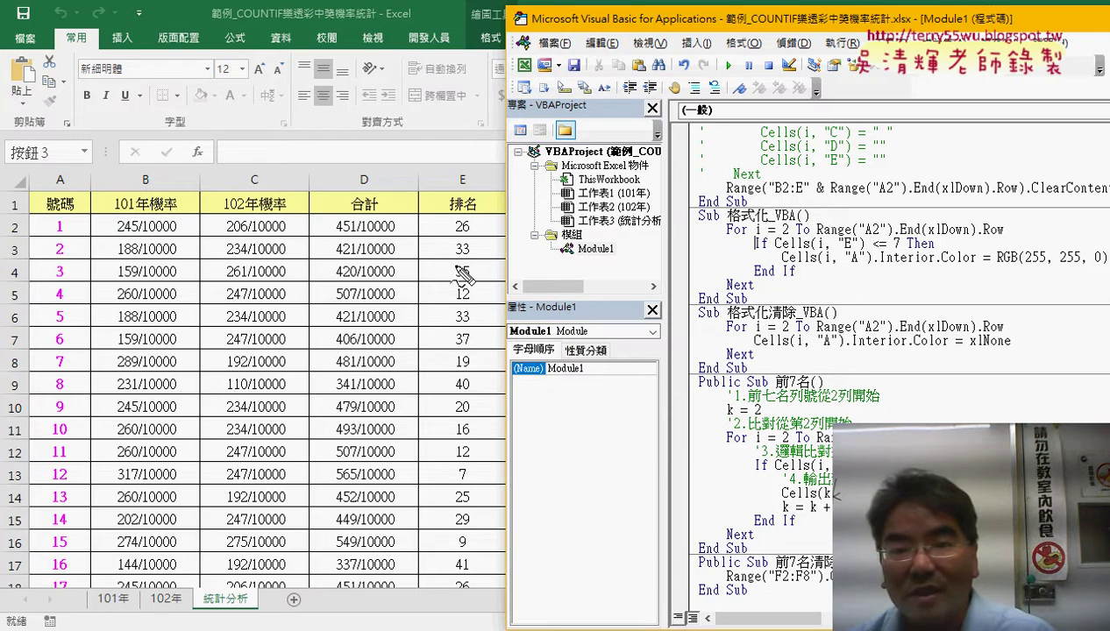
left_click_drag(477, 156, 496, 186)
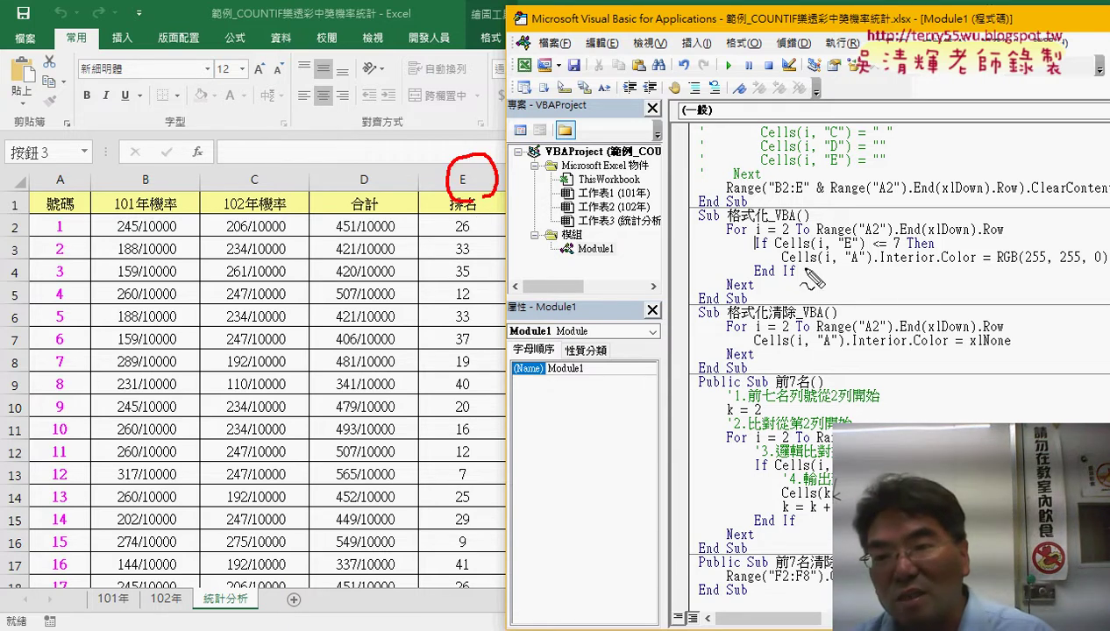
left_click_drag(781, 252, 863, 250)
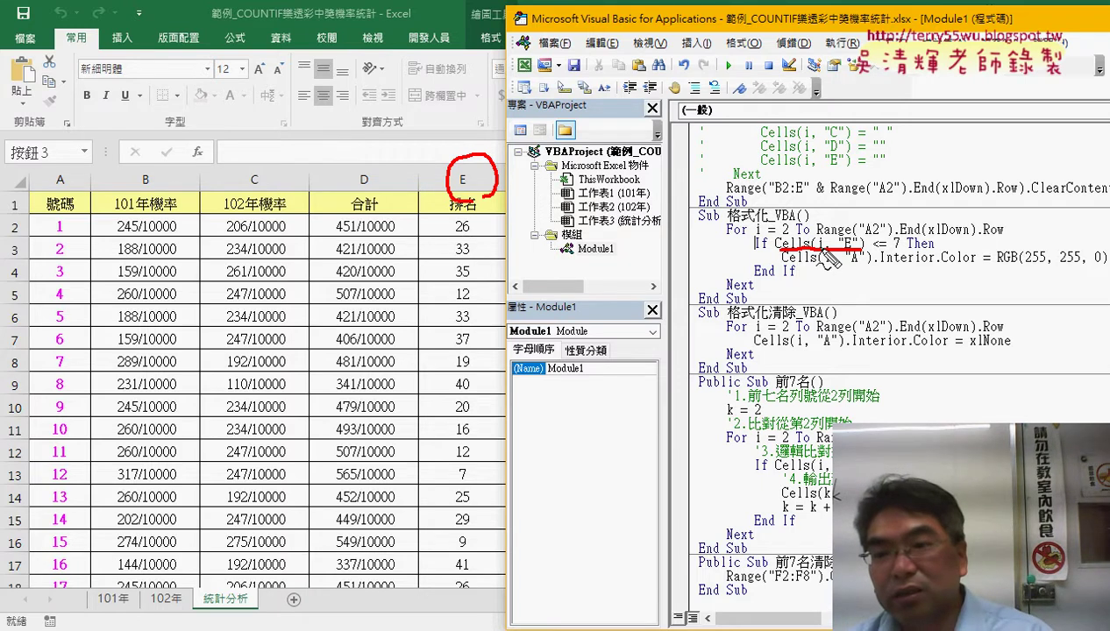
left_click_drag(874, 253, 897, 254)
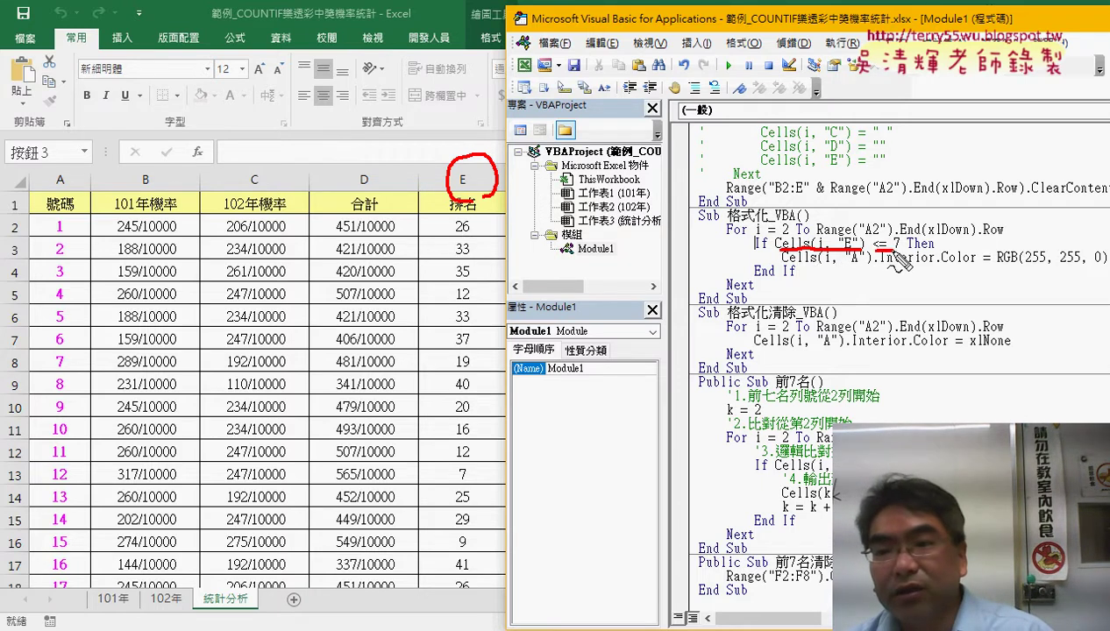
mouse_move(752, 239)
left_mouse_down()
mouse_move(788, 270)
mouse_move(773, 267)
left_mouse_up()
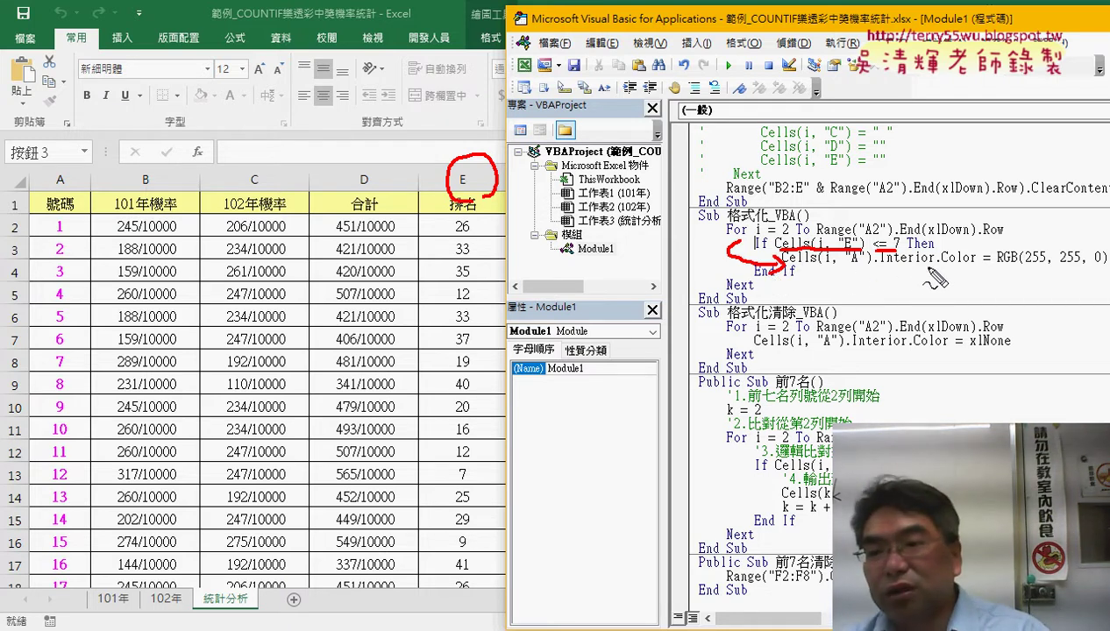
left_click_drag(881, 272, 991, 272)
left_click_drag(996, 273, 1017, 273)
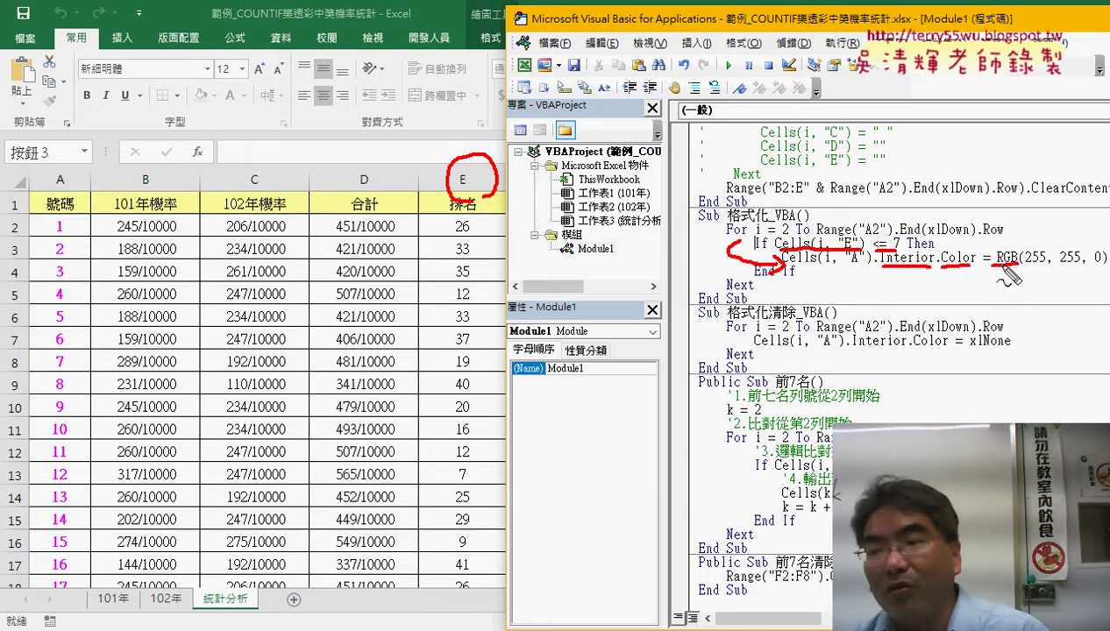
left_click_drag(1024, 273, 1103, 265)
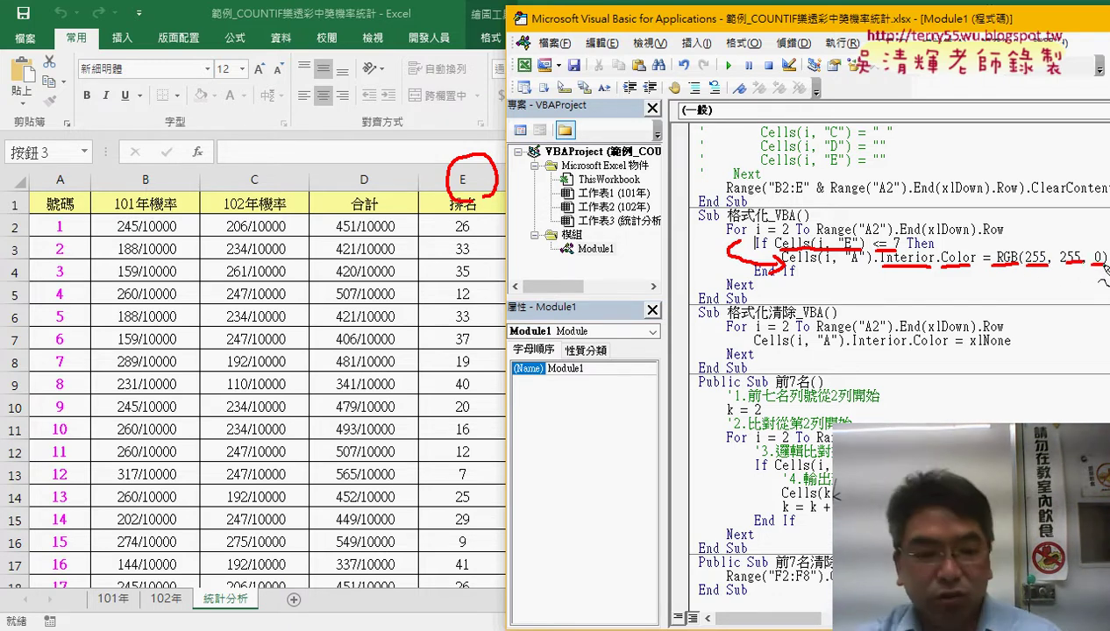
Clear the annotations and run 格式化_VBA to highlight number 12 yellow
key("Escape")
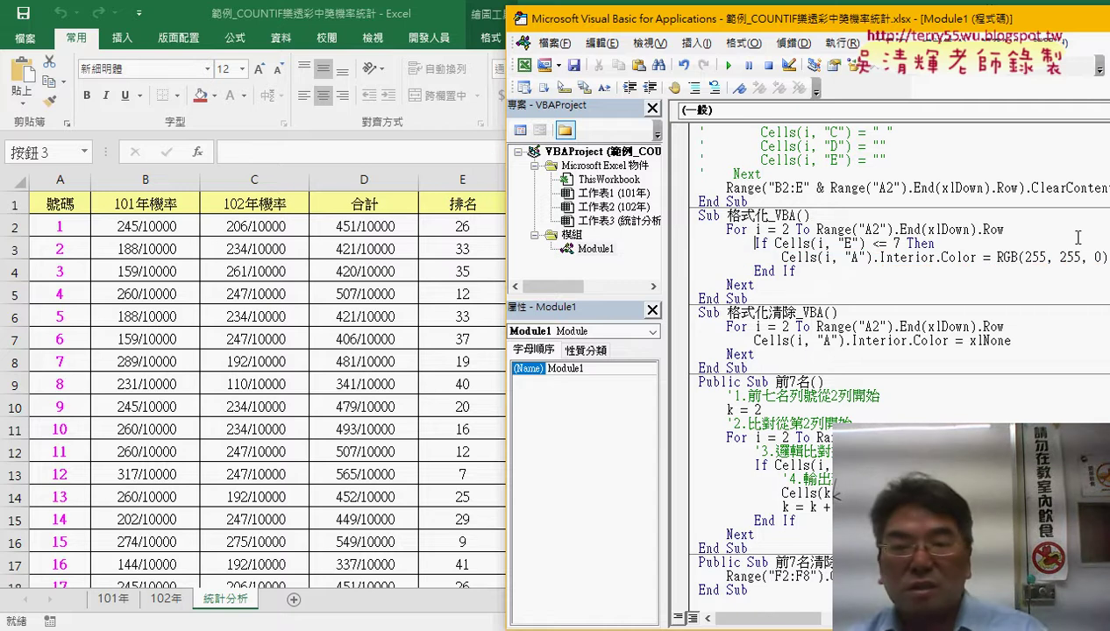
left_click(756, 244)
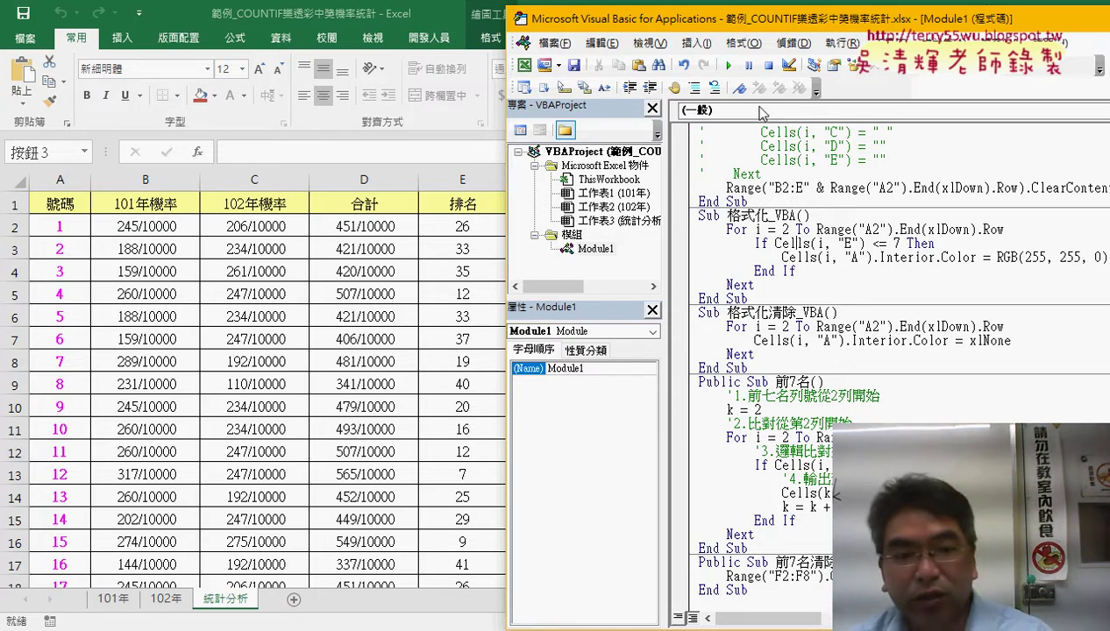
left_click(727, 65)
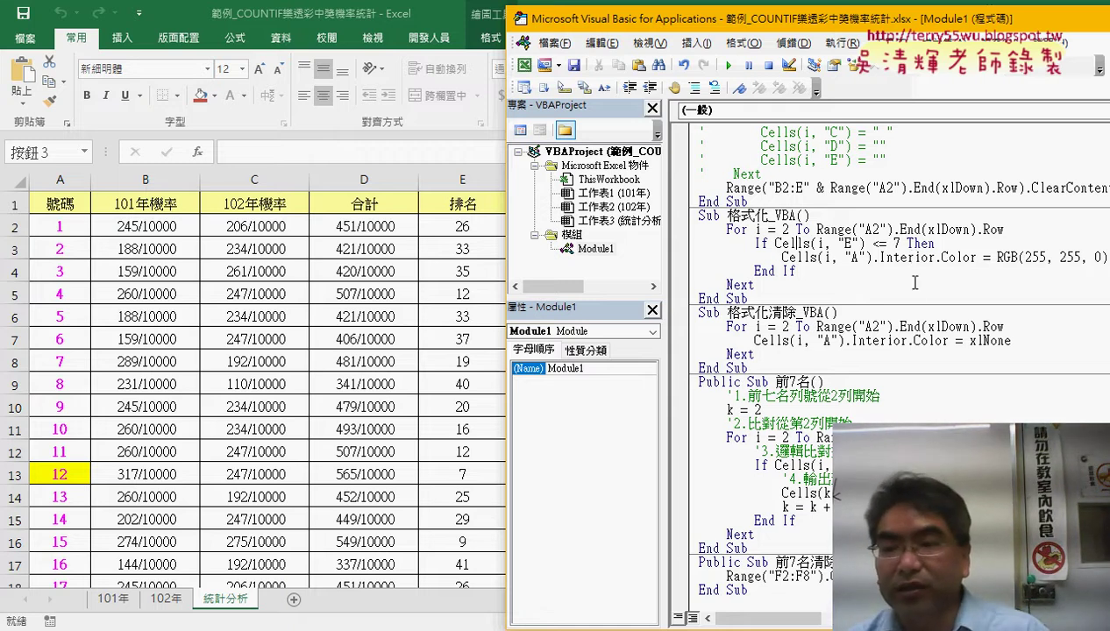
Mark the xlNone fill-clearing line in 格式化清除_VBA, then return to the 統計分析 sheet
left_click_drag(1019, 340, 763, 344)
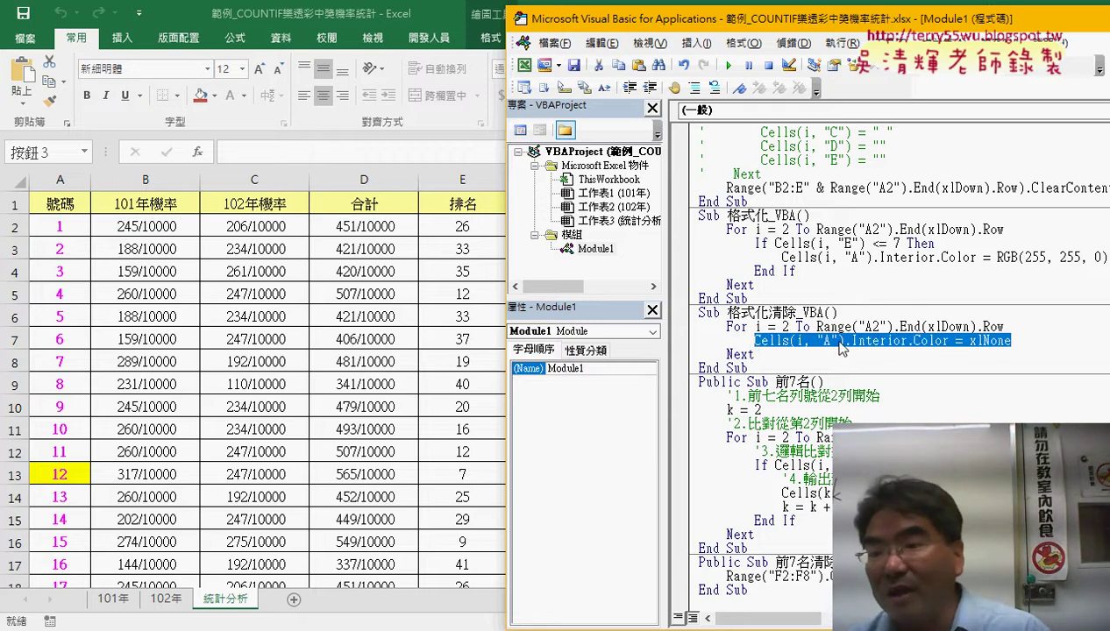
left_click(953, 344)
left_click_drag(1011, 342, 972, 342)
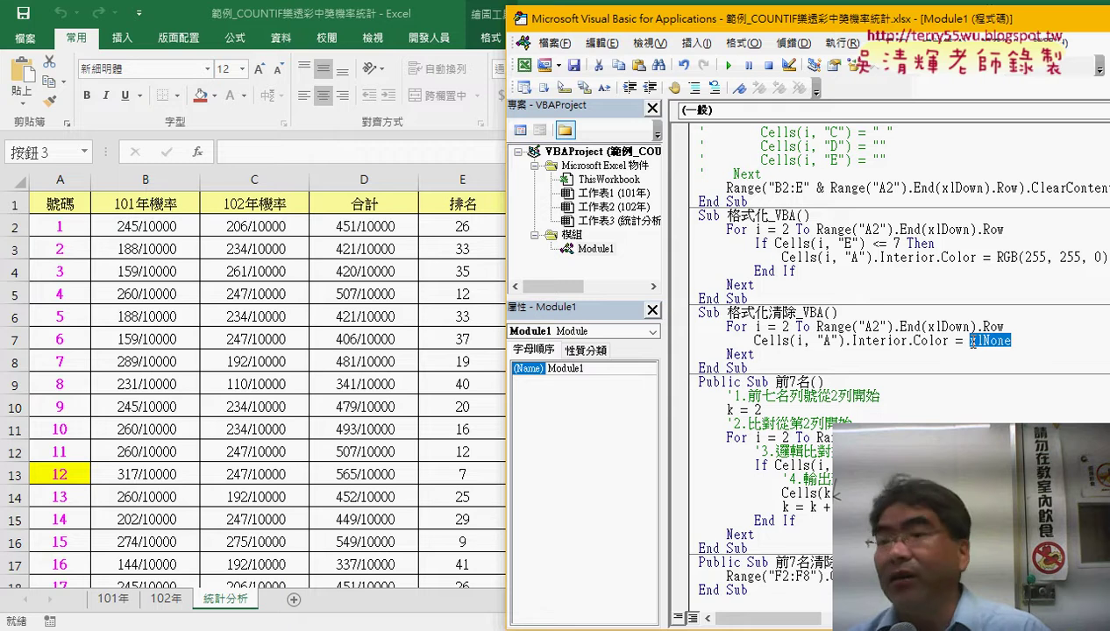
left_click(894, 342)
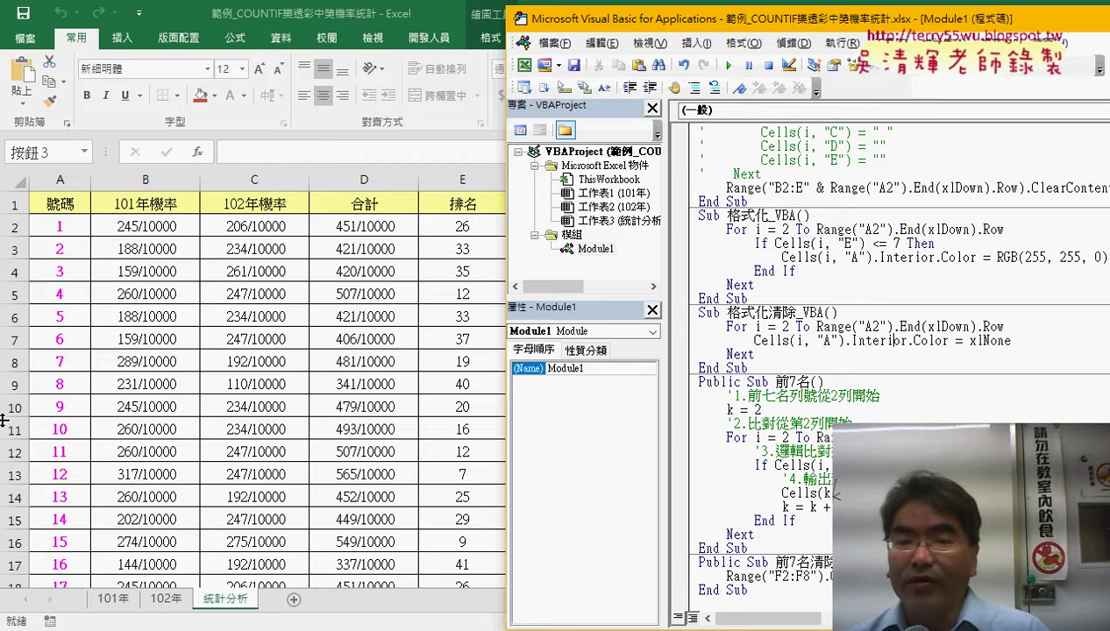
left_click(357, 403)
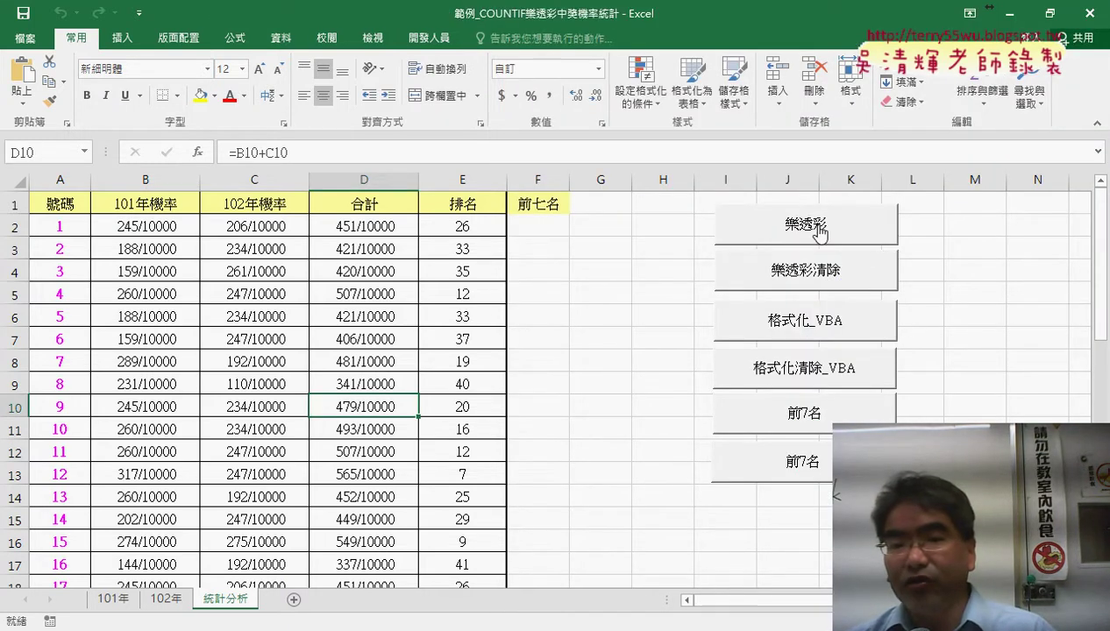
Clear and refill the statistics, then check the COUNTIF, total and RANK.EQ formulas in B2:E2
left_click(799, 272)
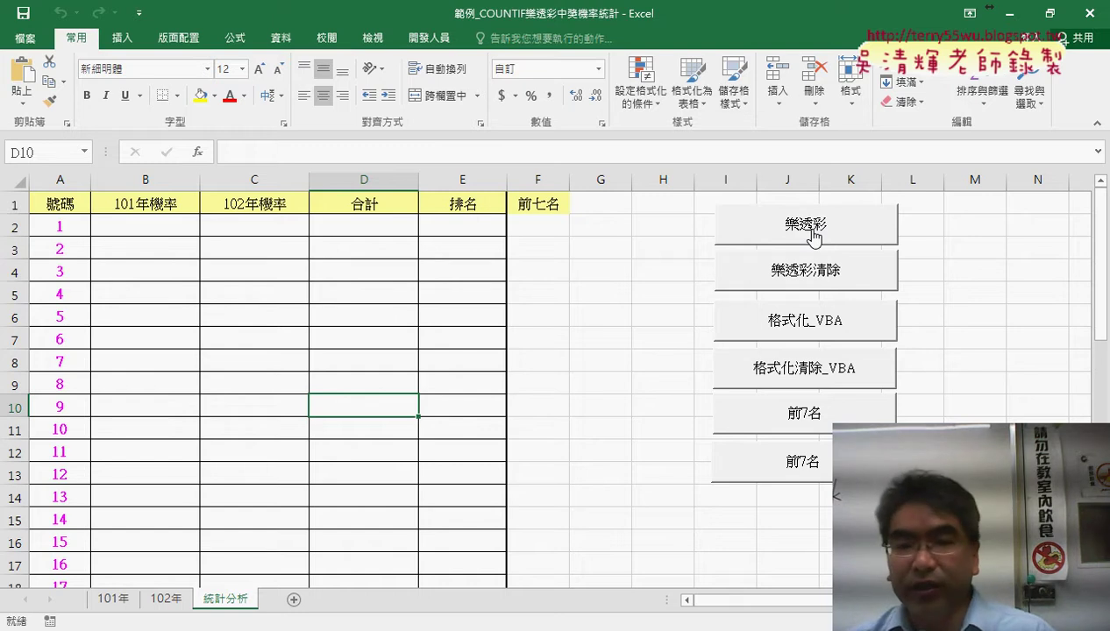
left_click(815, 235)
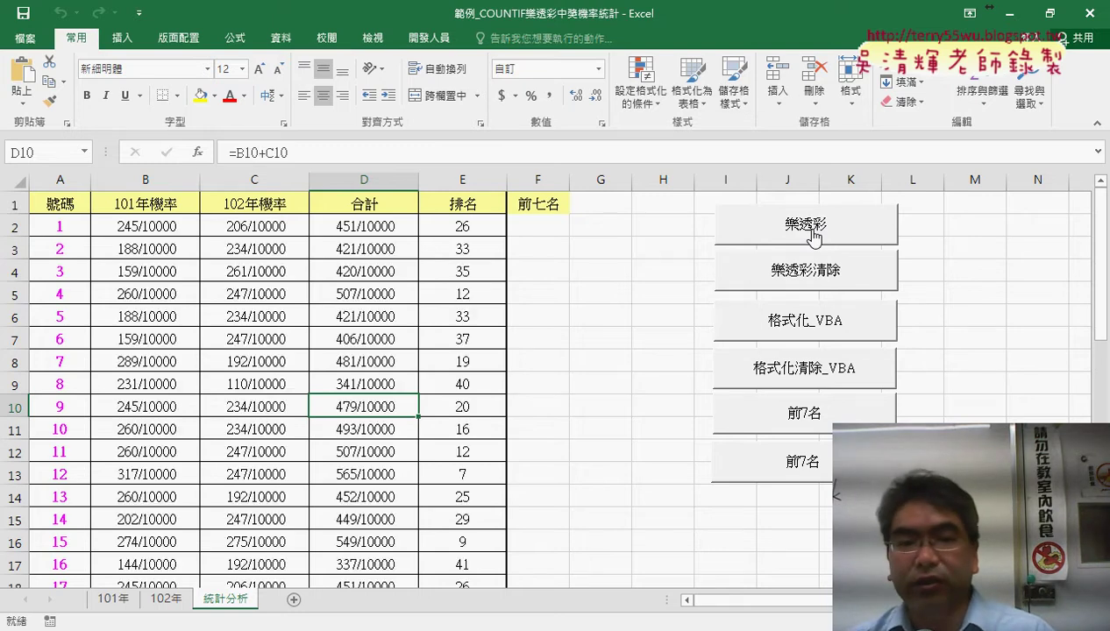
left_click(153, 226)
left_click(269, 228)
left_click(351, 227)
left_click(454, 226)
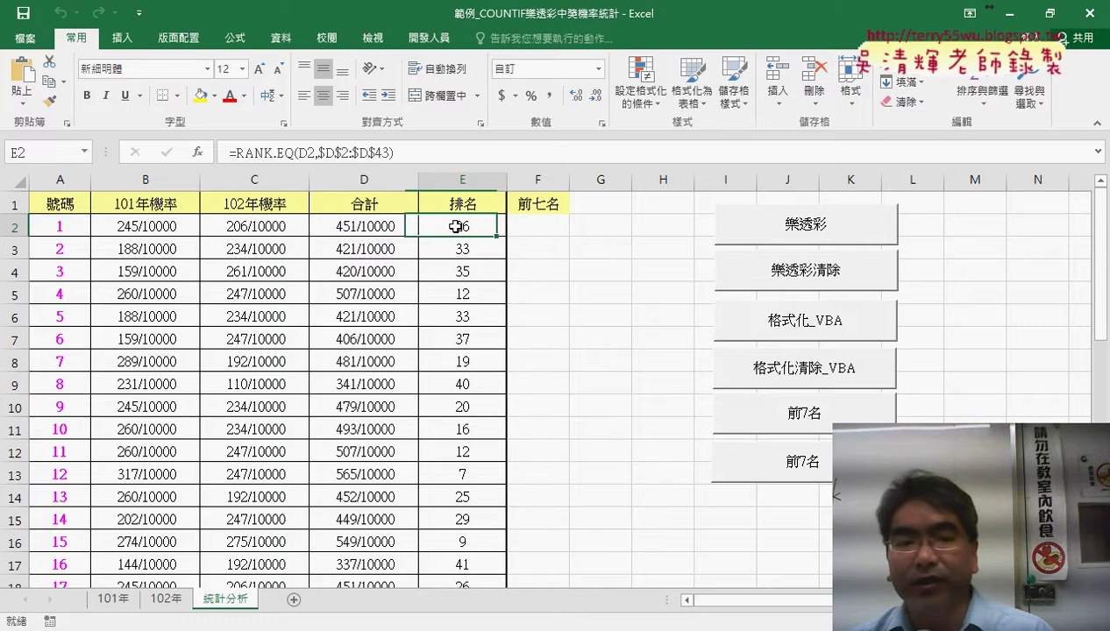
Test the yellow top-seven highlight and its clearing twice
left_click(770, 333)
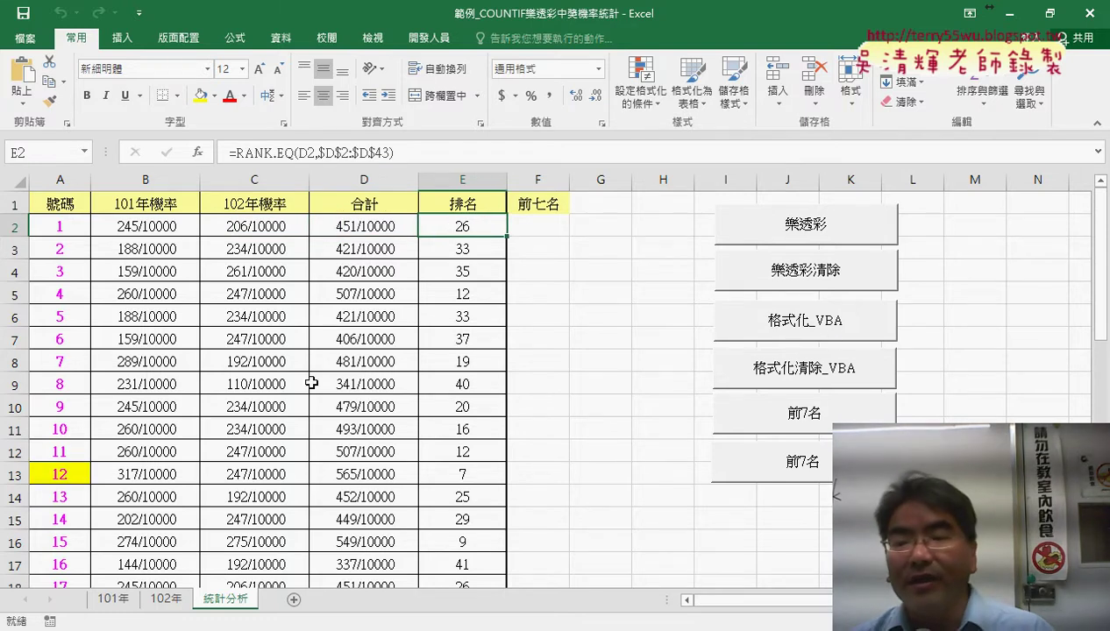
left_click(762, 367)
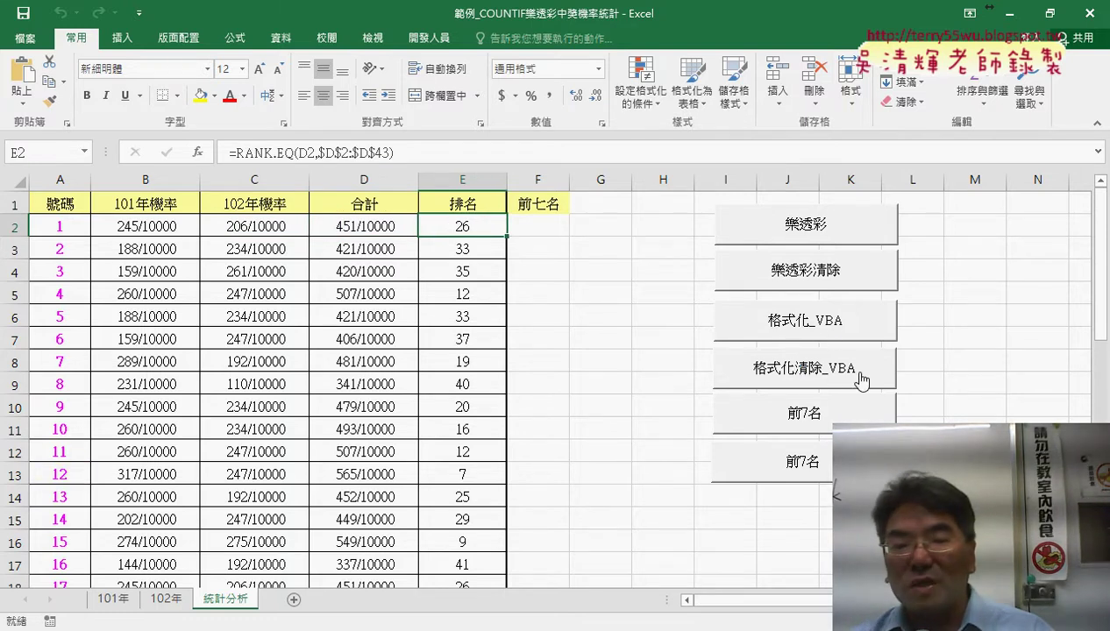
left_click(819, 328)
left_click(821, 371)
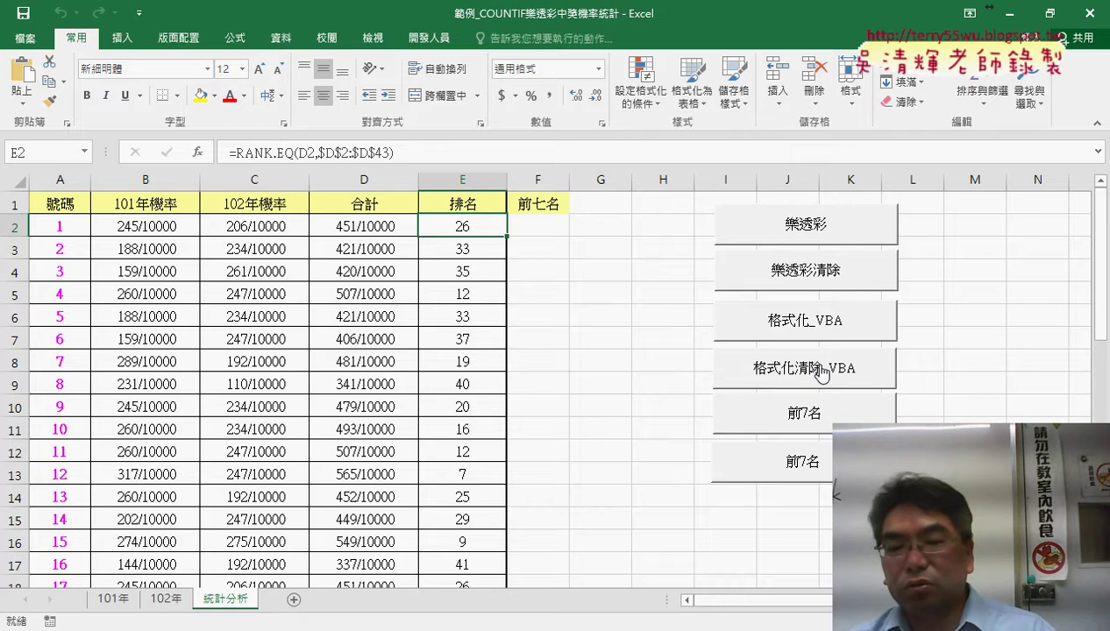
List the top seven numbers 12, 21, 27, 28, 33, 34, 39 in F2:F8 and select them
left_click(822, 417)
left_click(560, 228)
left_click_drag(560, 228, 559, 355)
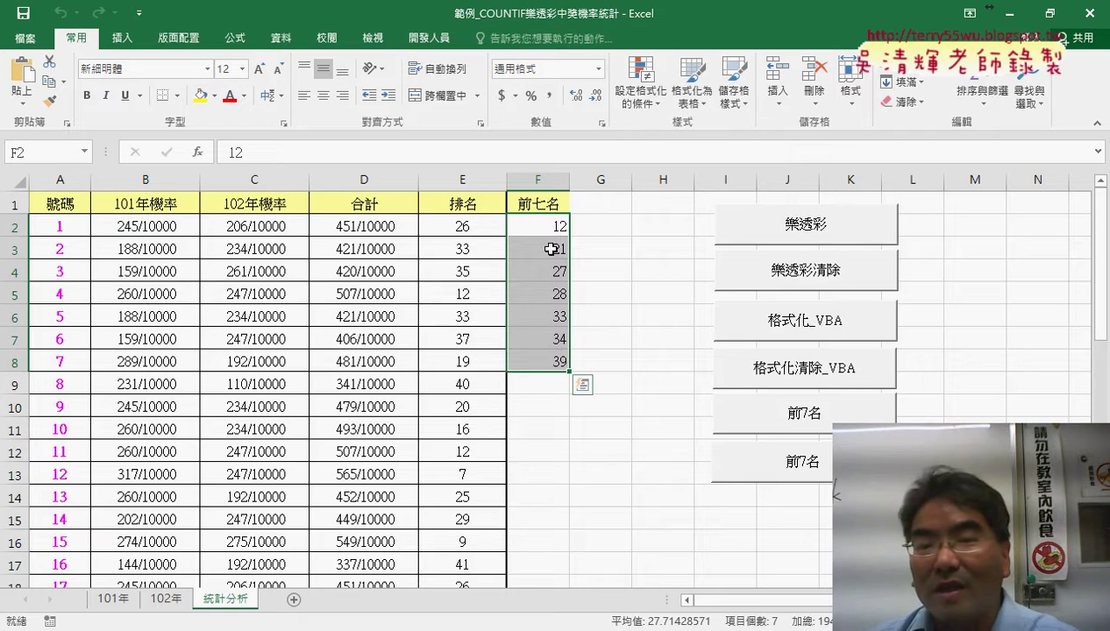
left_click(537, 180)
left_click_drag(544, 203, 533, 366)
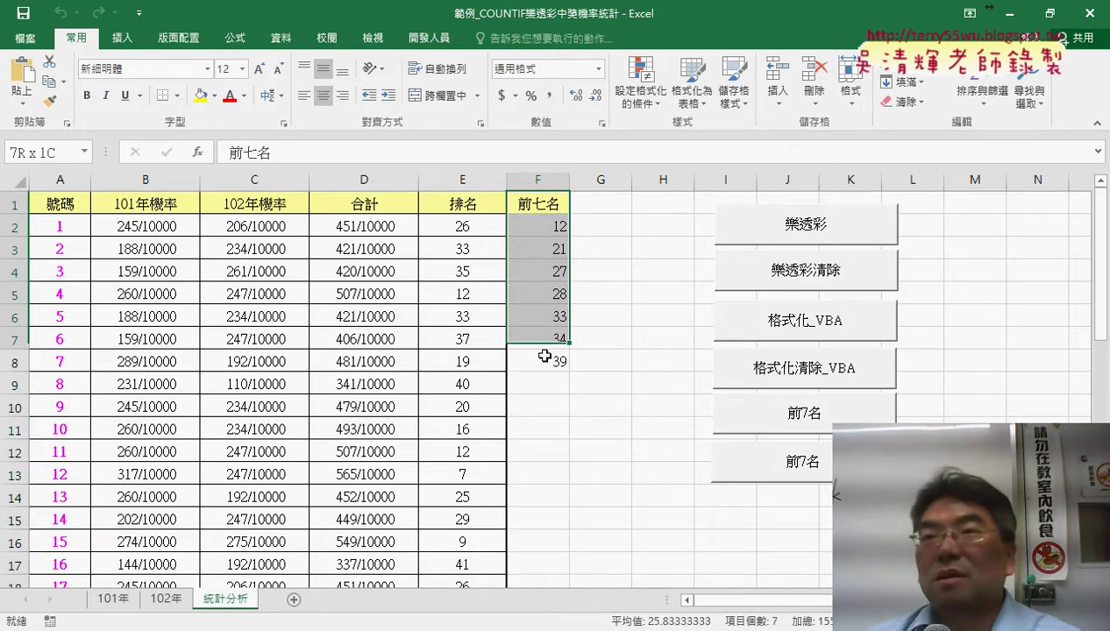